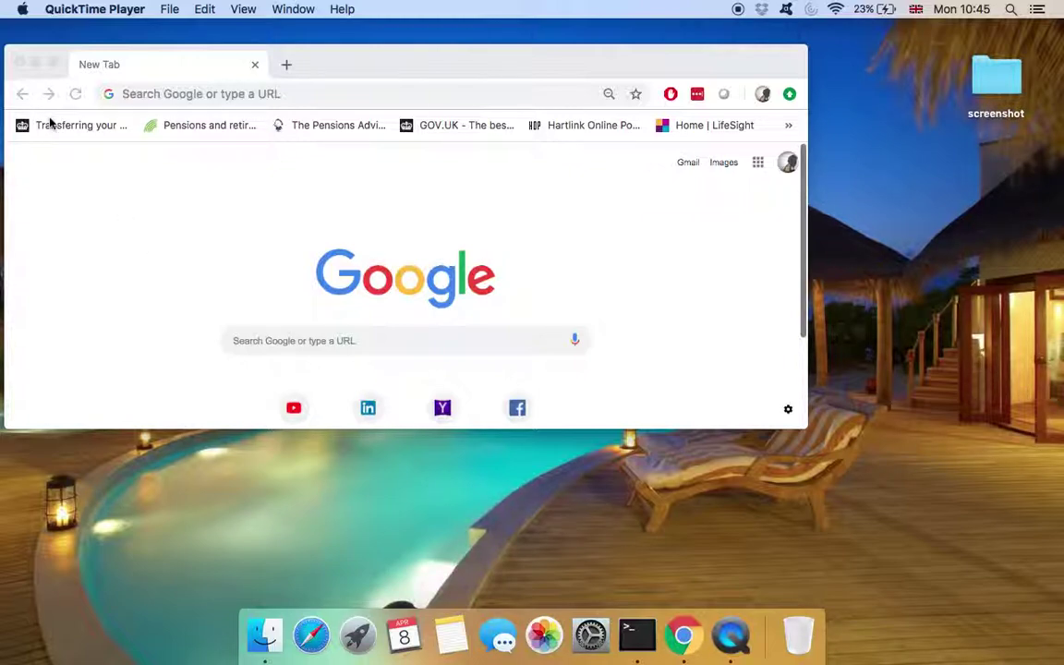
- Search Google for "alternative to visio" and enlarge the browser window to show the list of free alternatives
{"action": "left_click", "coordinate": [299, 340]}
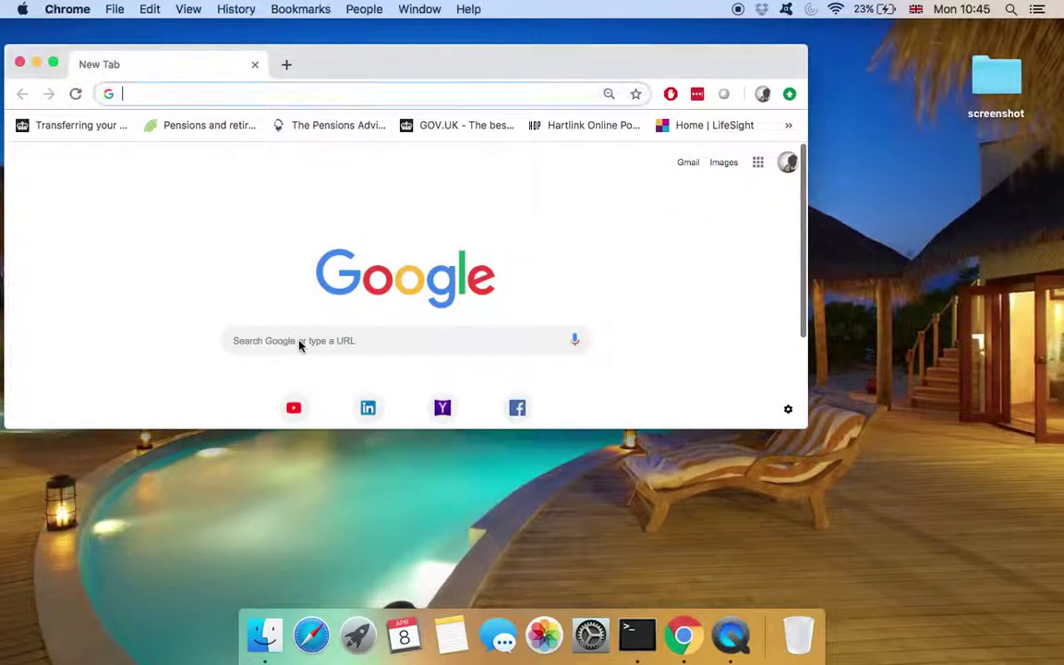
{"action": "type", "text": "altern"}
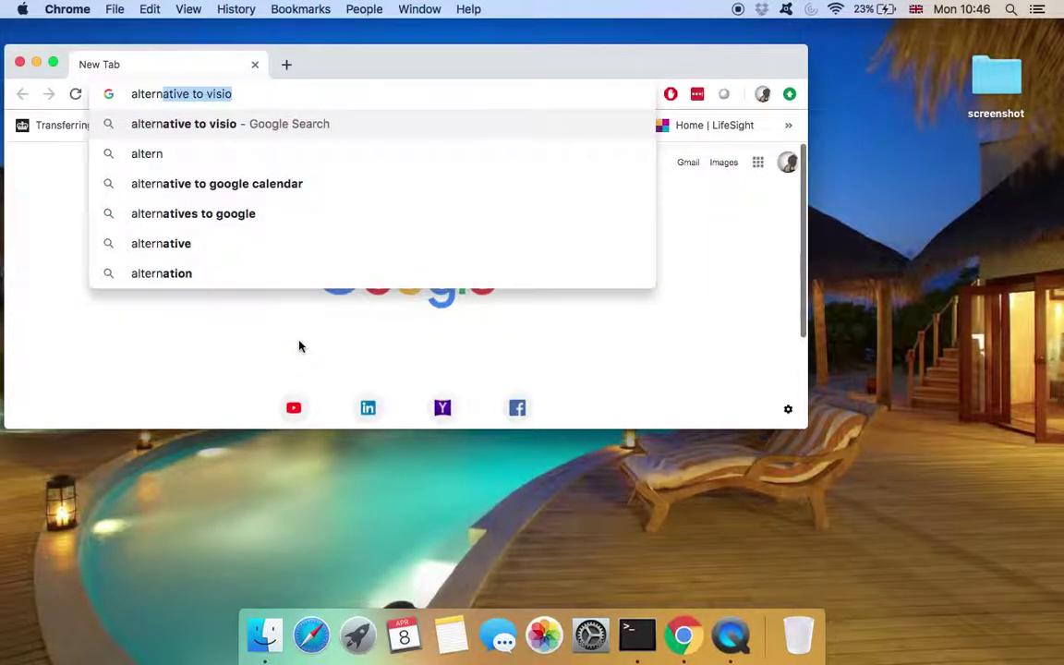
{"action": "key", "text": "Return"}
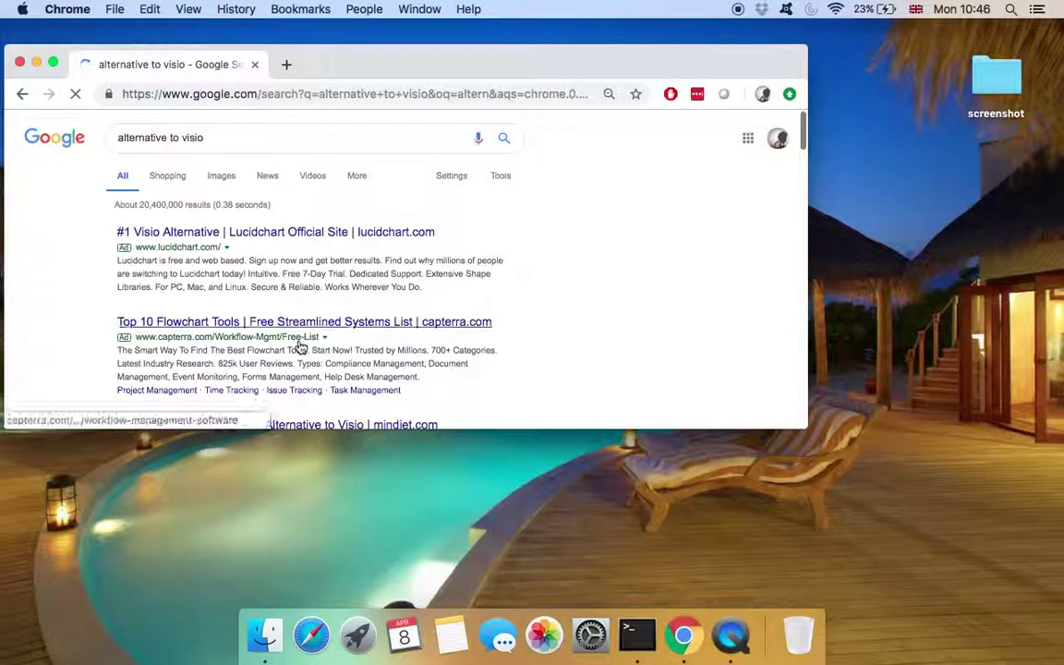
{"action": "scroll", "coordinate": [544, 331], "scroll_direction": "down", "scroll_amount": 5}
{"action": "scroll", "coordinate": [547, 331], "scroll_direction": "down", "scroll_amount": 5}
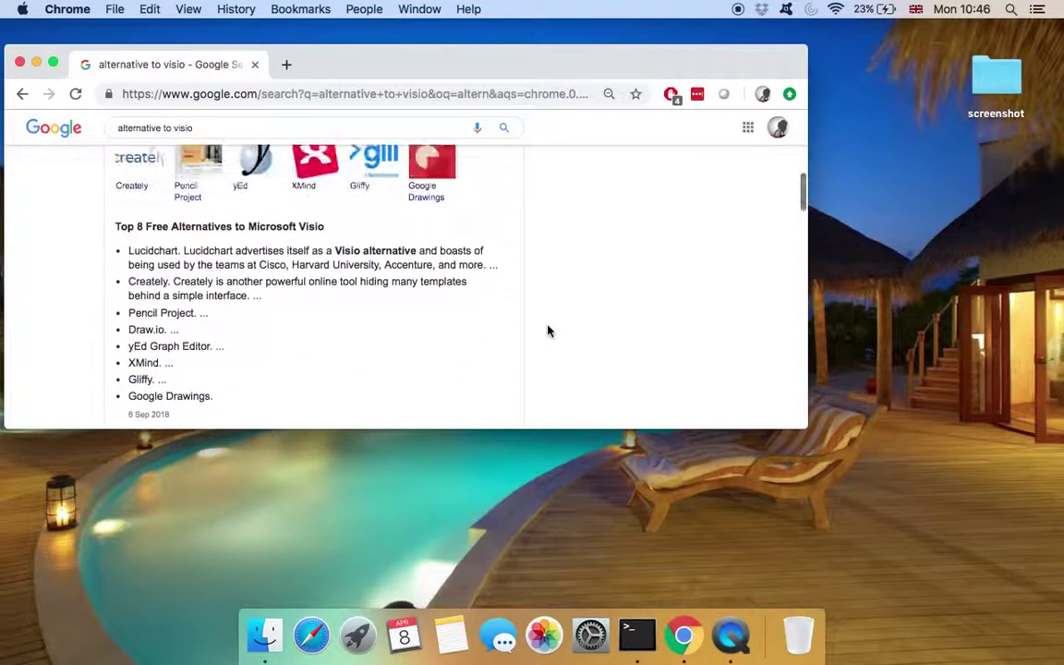
{"action": "left_click_drag", "start_coordinate": [633, 430], "coordinate": [622, 531]}
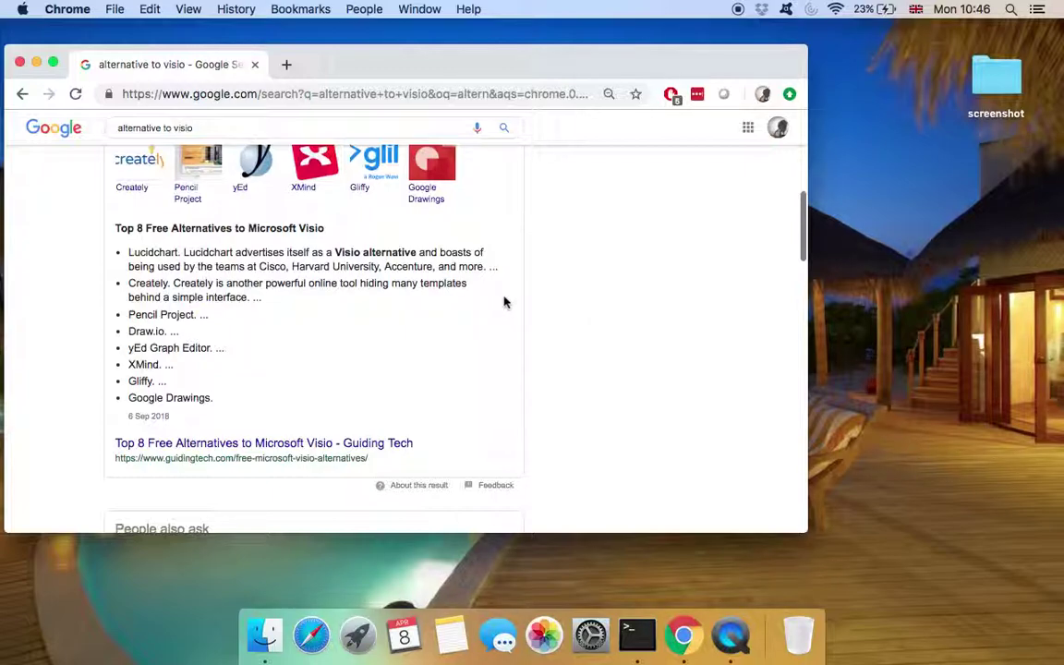
- Copy the name Lucidchart from the list, search for it in a new tab and open the official Lucidchart site
{"action": "double_click", "coordinate": [145, 251]}
{"action": "key", "text": "super+c"}
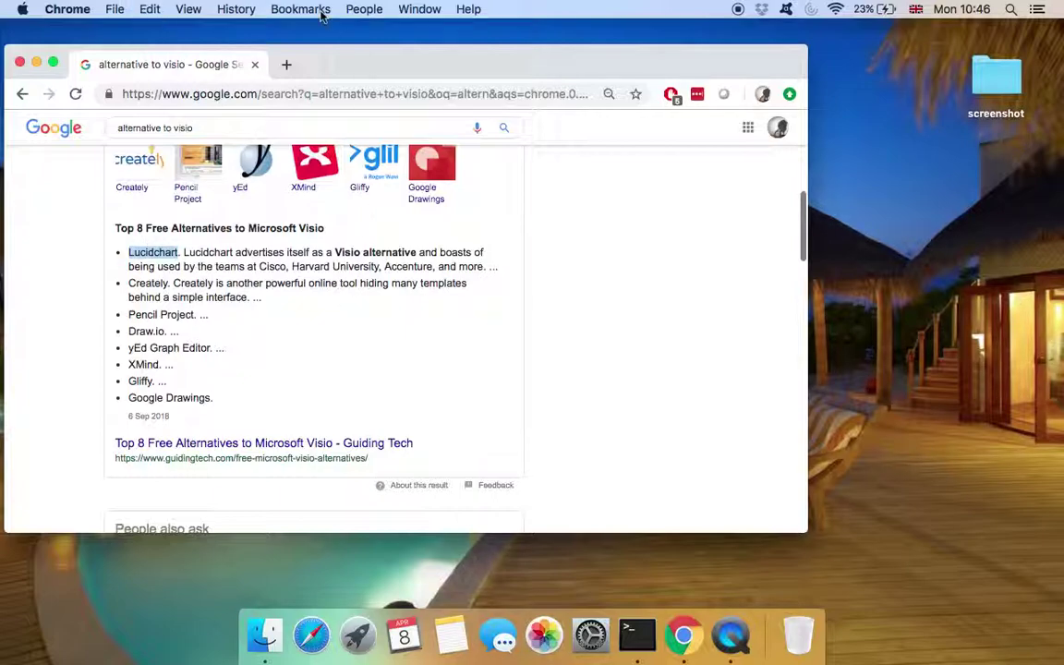
{"action": "left_click", "coordinate": [287, 66]}
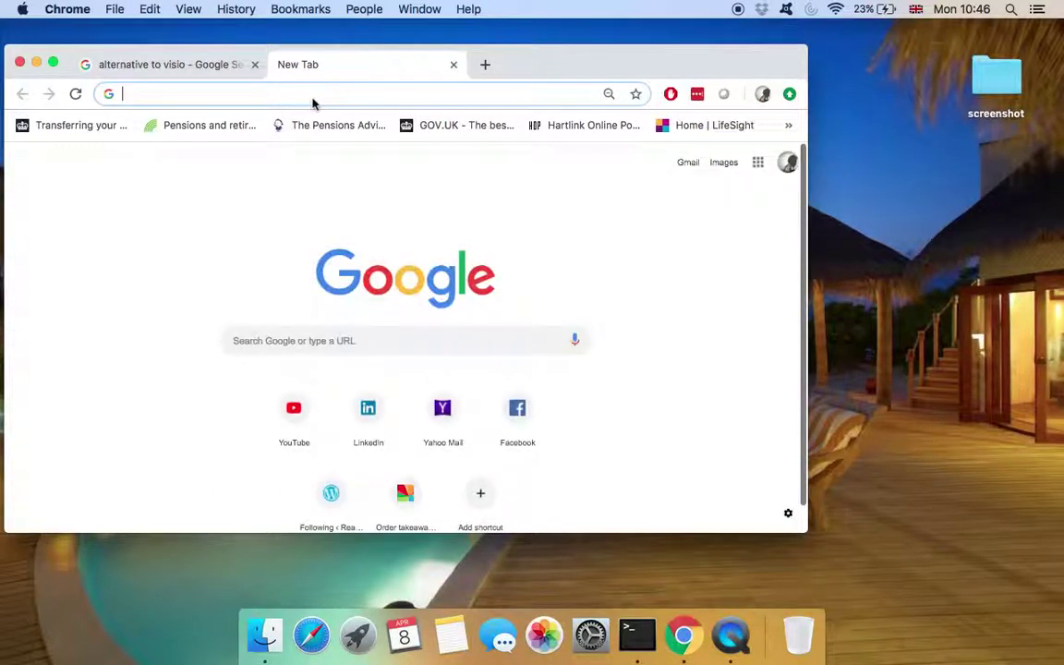
{"action": "key", "text": "super+v"}
{"action": "key", "text": "Return"}
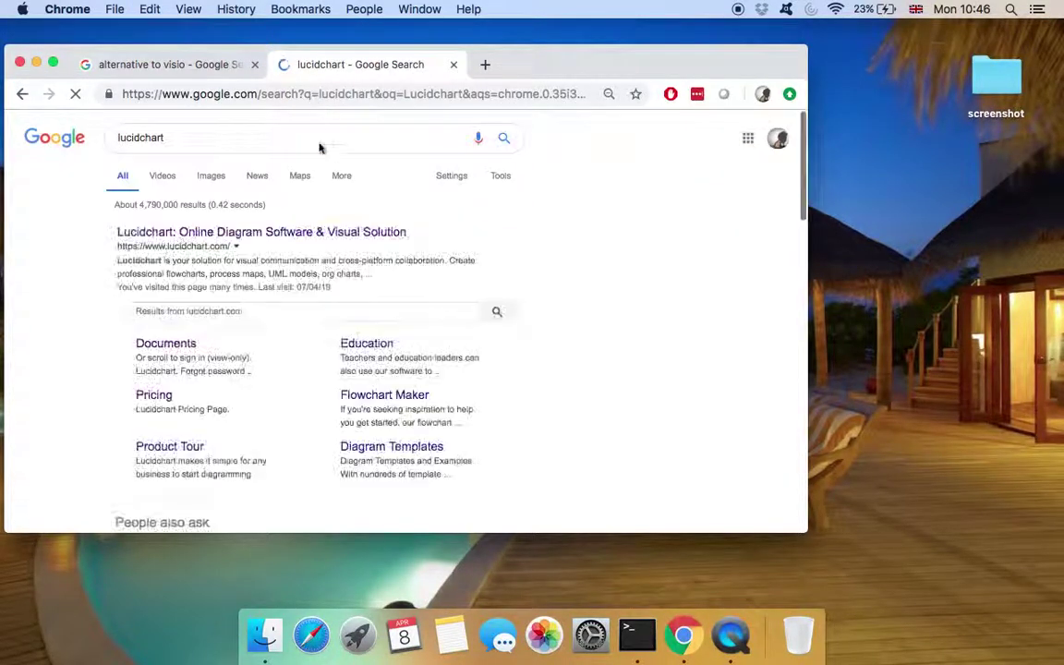
{"action": "left_click", "coordinate": [334, 236]}
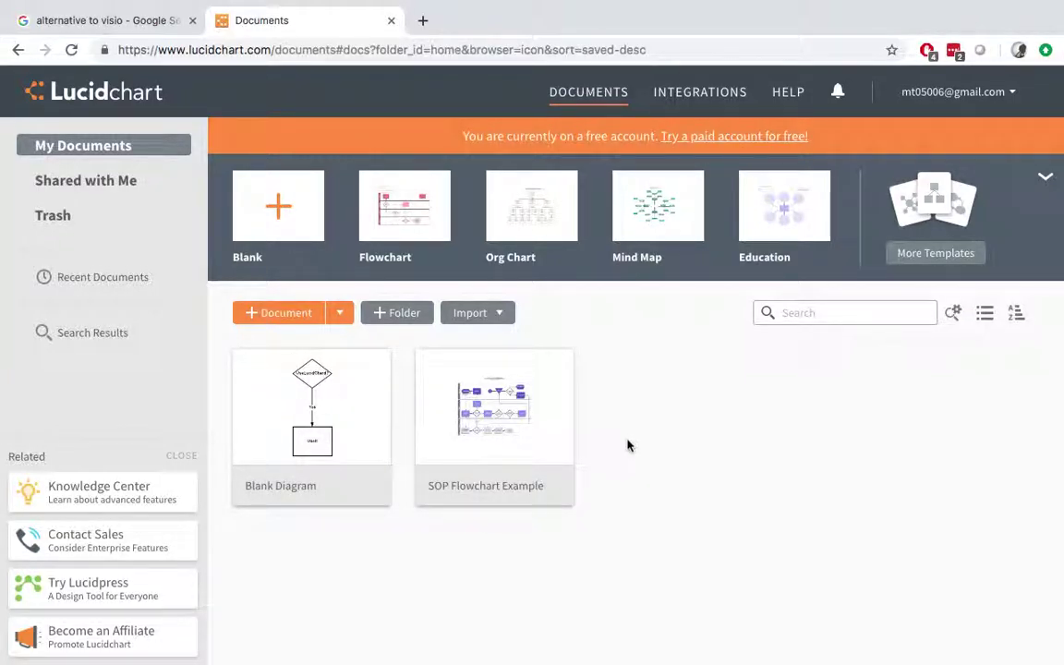
- Delete the SOP Flowchart Example and Blank Diagram documents from My Documents
{"action": "left_click", "coordinate": [561, 493]}
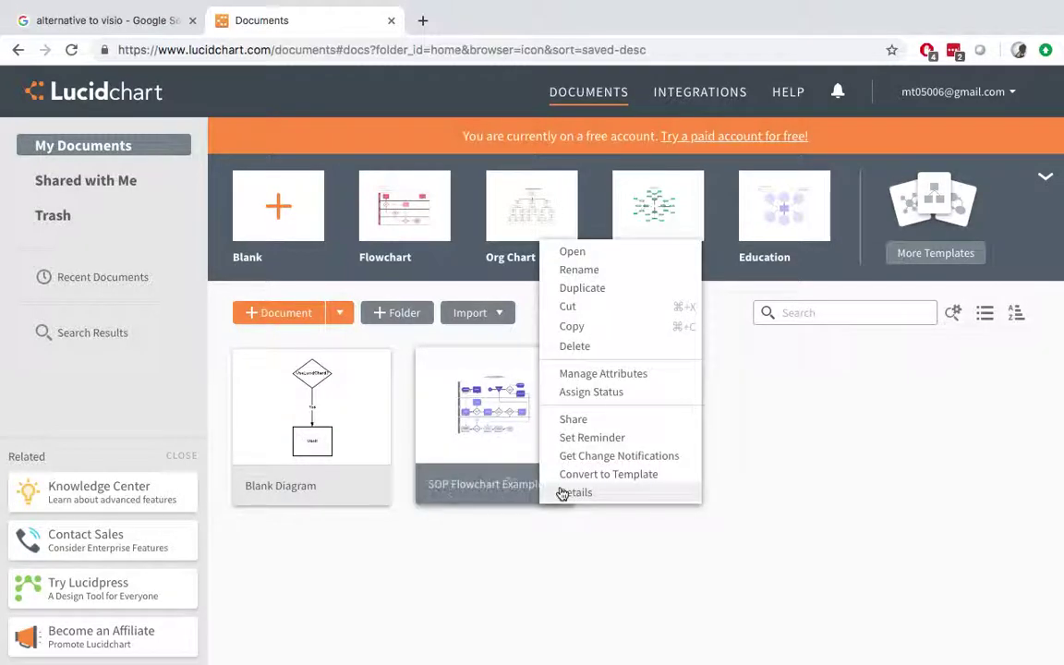
{"action": "left_click", "coordinate": [606, 353]}
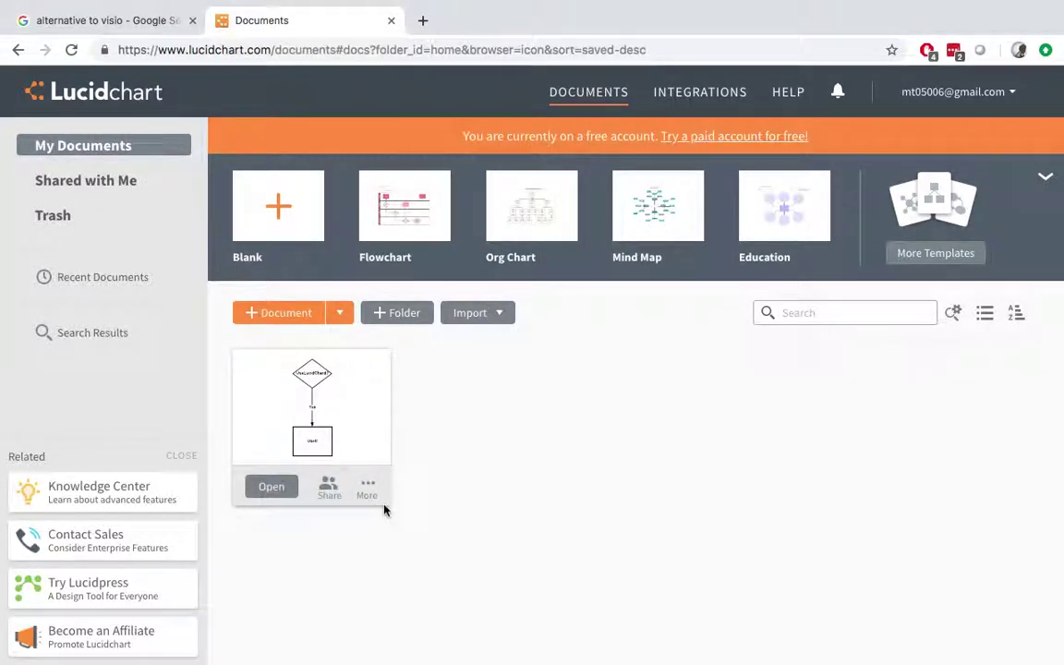
{"action": "left_click", "coordinate": [368, 491]}
{"action": "left_click", "coordinate": [472, 349]}
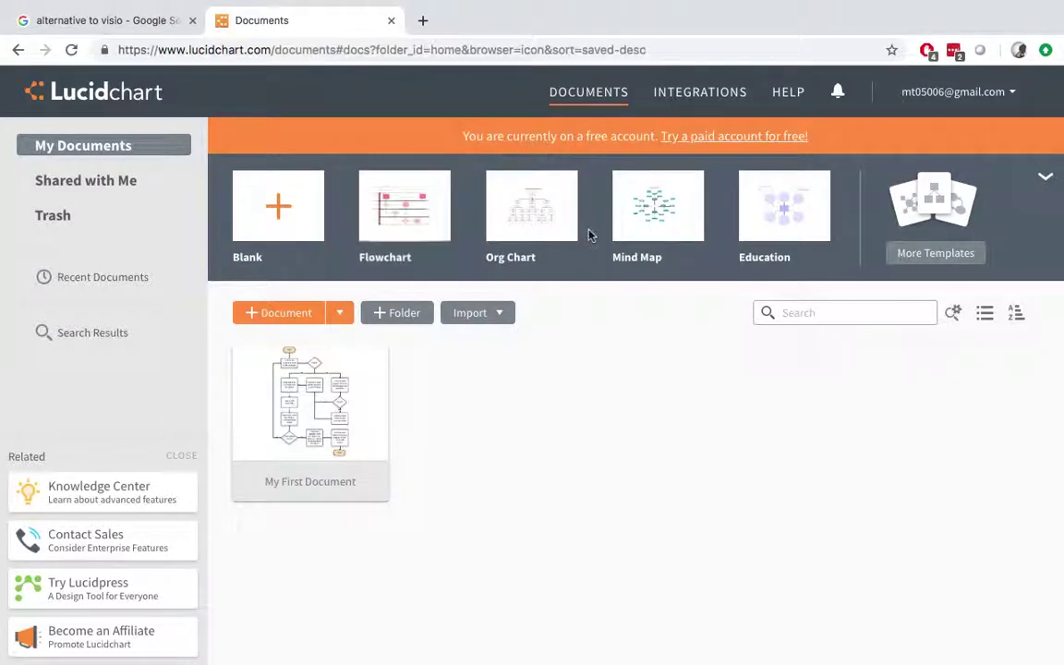
- Browse the template library, looking through the Flowchart, Business, UML, iOS and AWS categories
{"action": "left_click", "coordinate": [443, 207]}
{"action": "scroll", "coordinate": [568, 520], "scroll_direction": "down", "scroll_amount": 3}
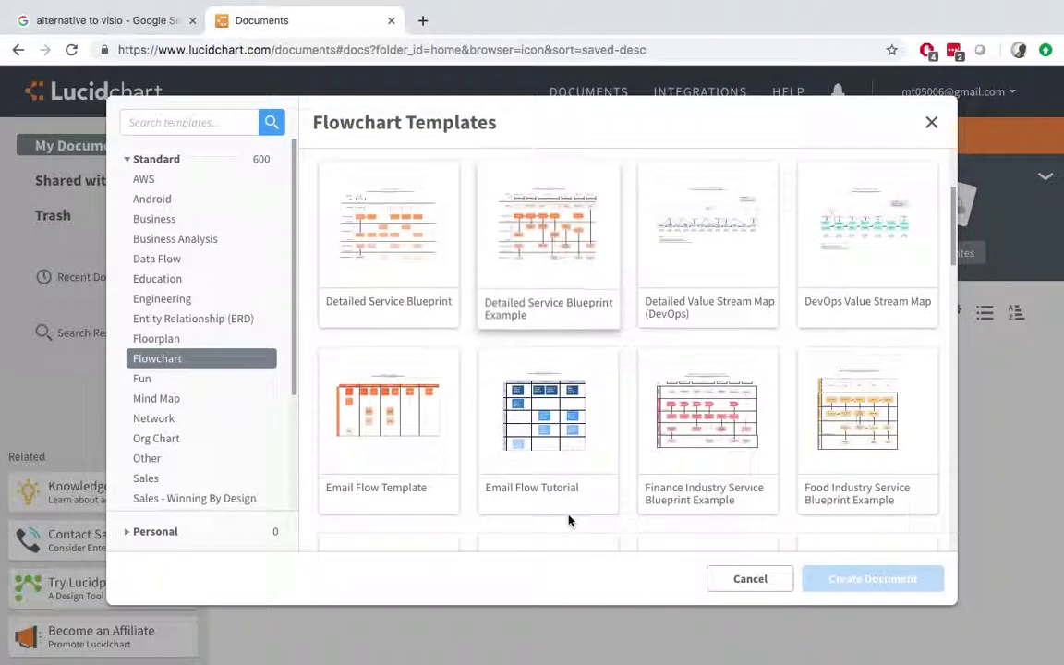
{"action": "scroll", "coordinate": [568, 520], "scroll_direction": "down", "scroll_amount": 10}
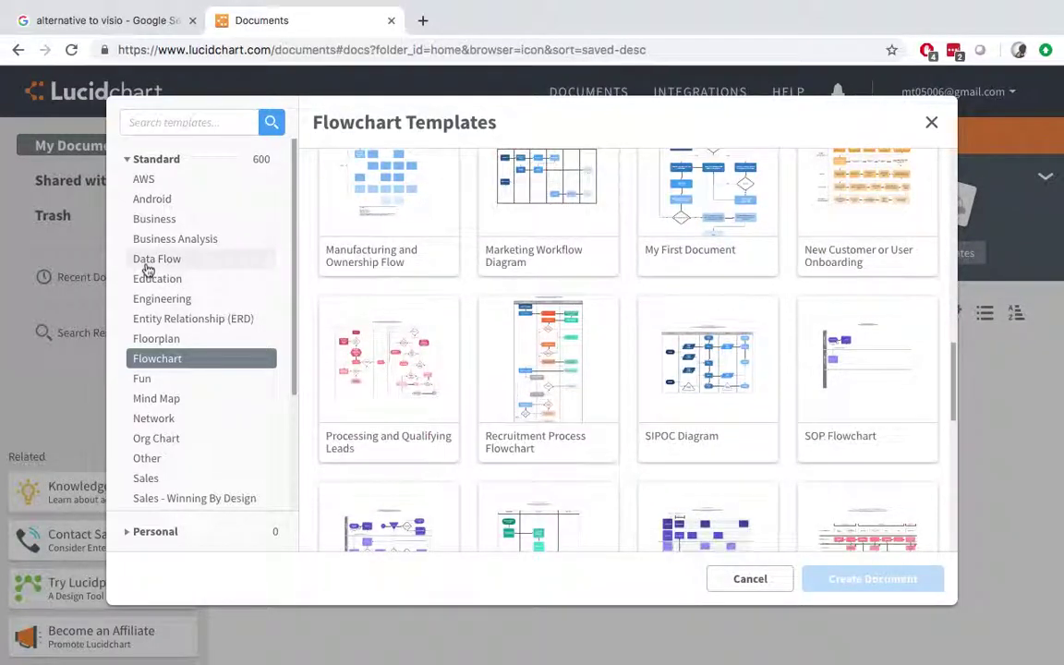
{"action": "left_click", "coordinate": [143, 219]}
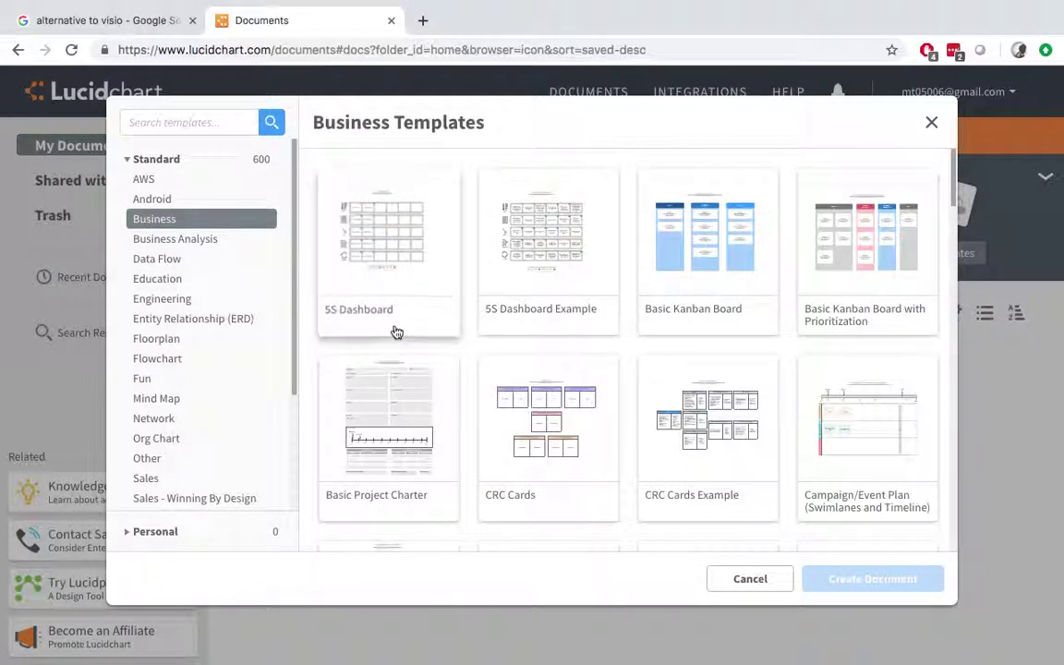
{"action": "scroll", "coordinate": [396, 332], "scroll_direction": "down", "scroll_amount": 5}
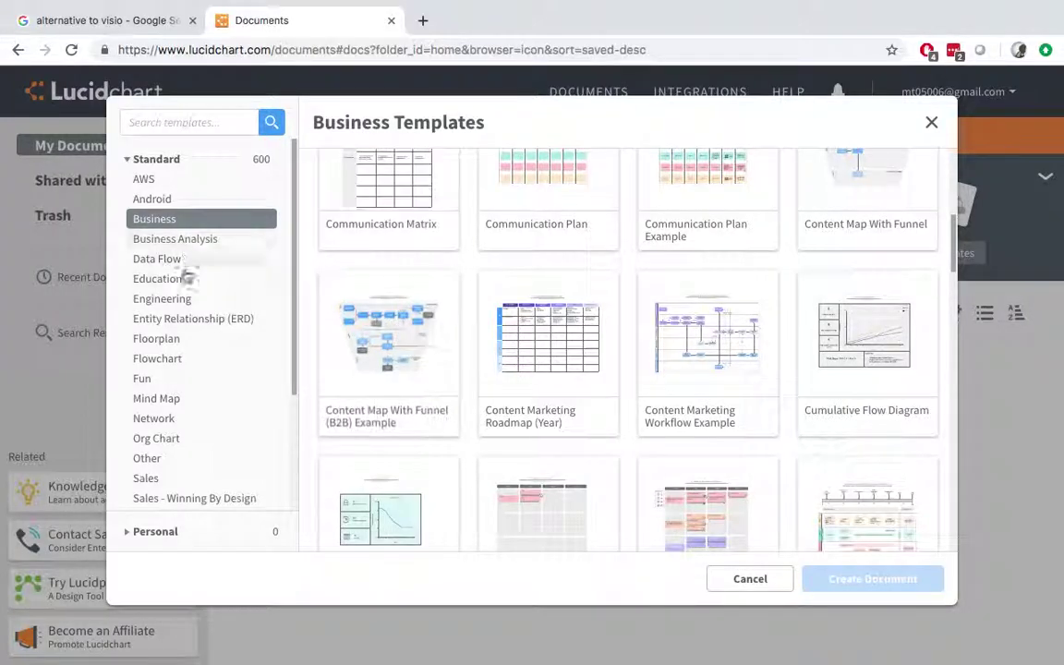
{"action": "scroll", "coordinate": [201, 428], "scroll_direction": "down", "scroll_amount": 4}
{"action": "left_click", "coordinate": [200, 420]}
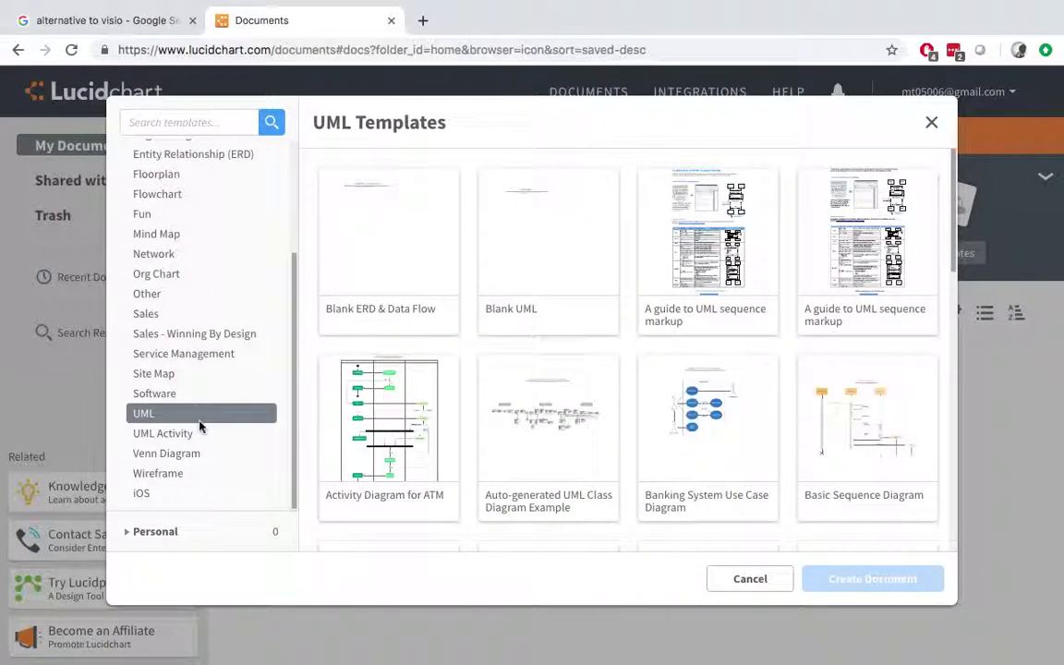
{"action": "scroll", "coordinate": [508, 446], "scroll_direction": "down", "scroll_amount": 8}
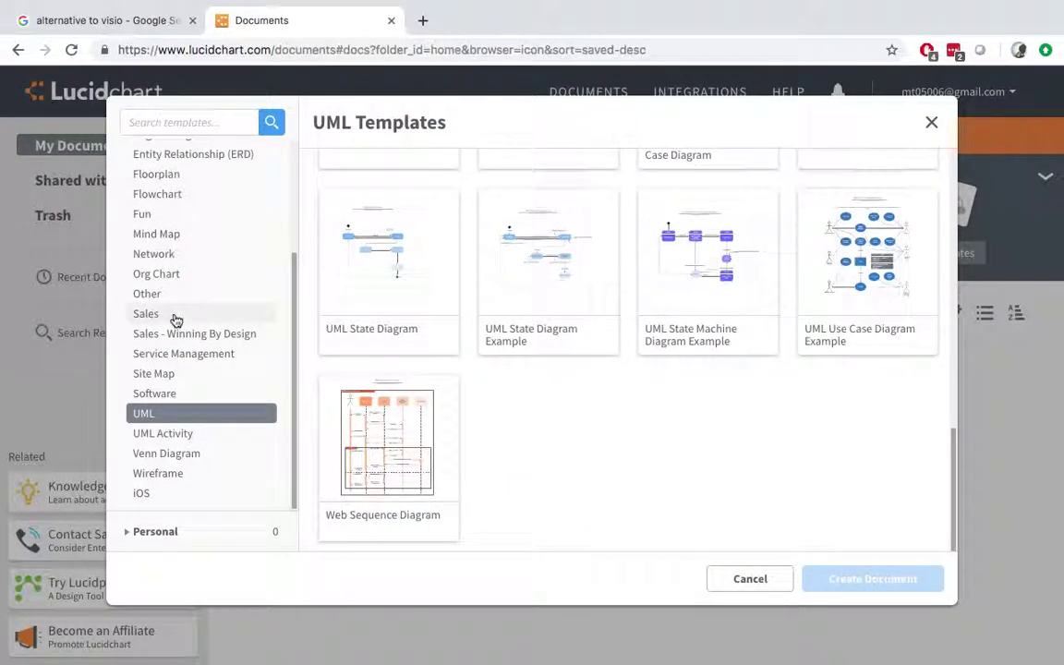
{"action": "scroll", "coordinate": [175, 315], "scroll_direction": "up", "scroll_amount": 3}
{"action": "scroll", "coordinate": [190, 475], "scroll_direction": "down", "scroll_amount": 3}
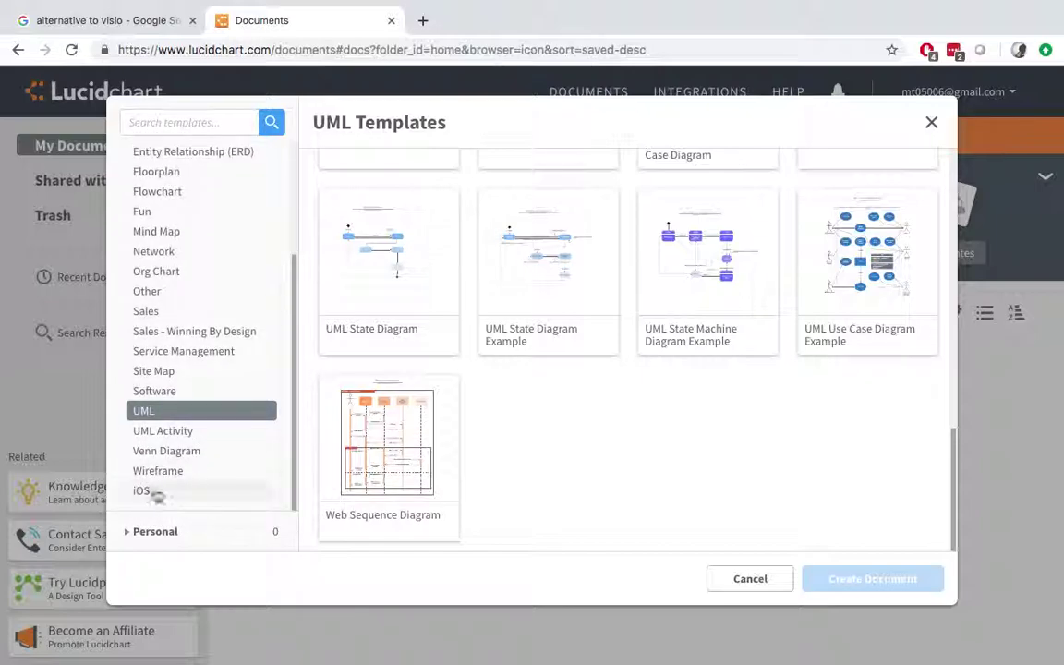
{"action": "left_click", "coordinate": [149, 491]}
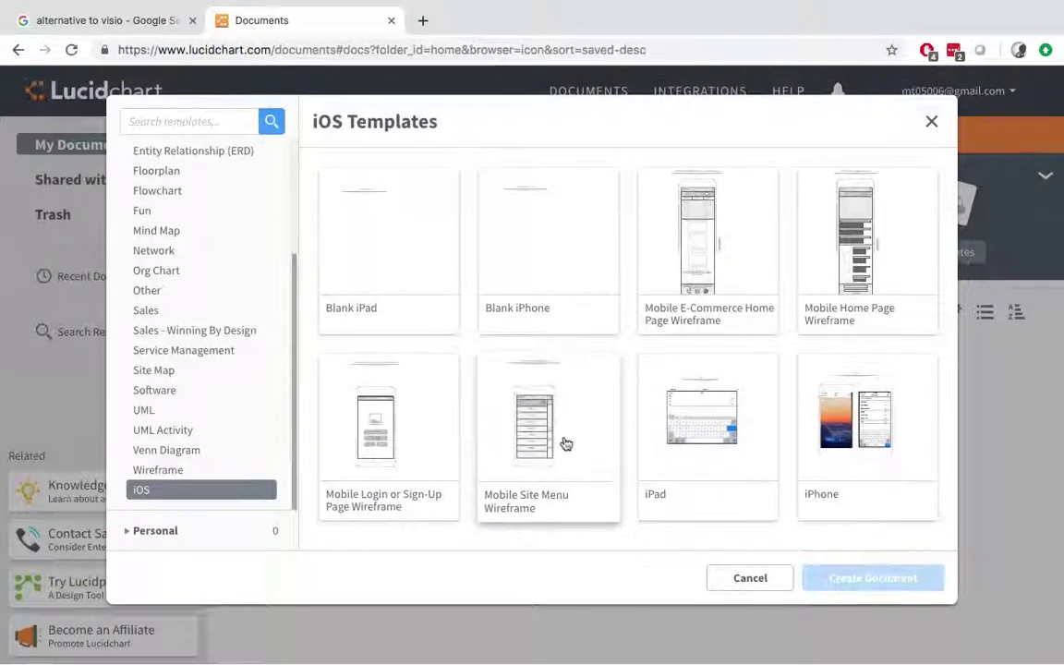
{"action": "scroll", "coordinate": [269, 255], "scroll_direction": "up", "scroll_amount": 5}
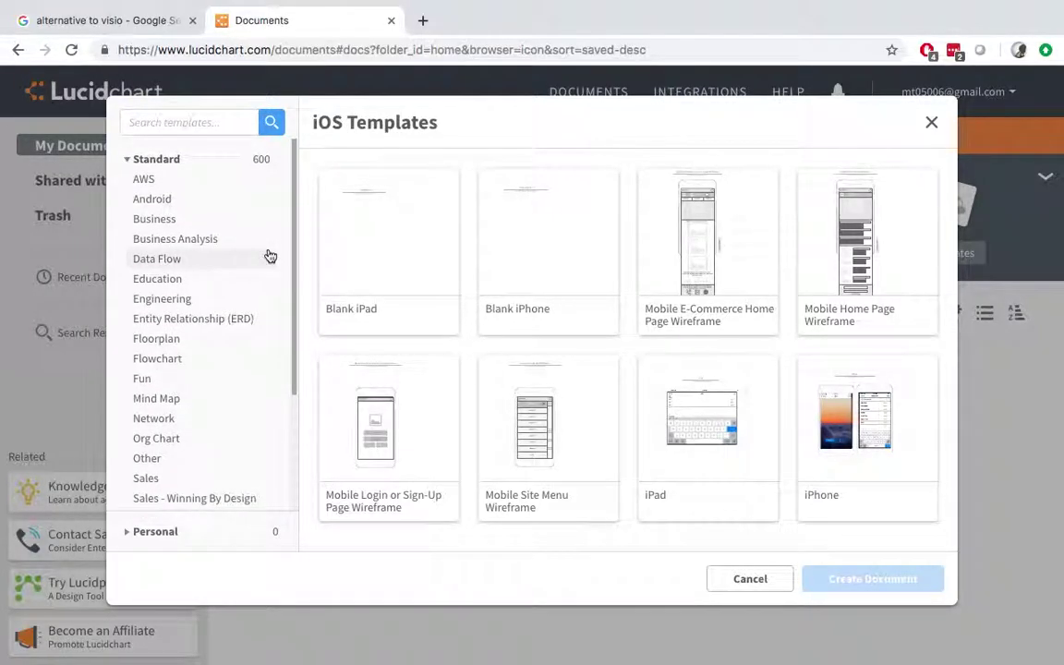
{"action": "left_click", "coordinate": [203, 178]}
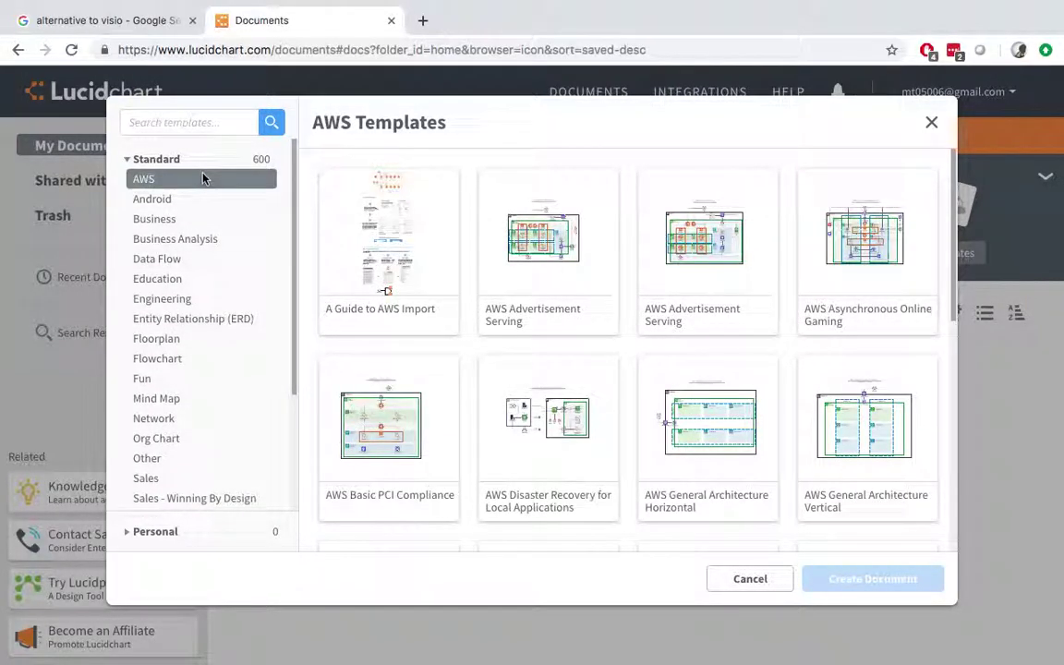
- Create a document from the Circular Org Chart template in the Org Chart category
{"action": "scroll", "coordinate": [237, 499], "scroll_direction": "down", "scroll_amount": 3}
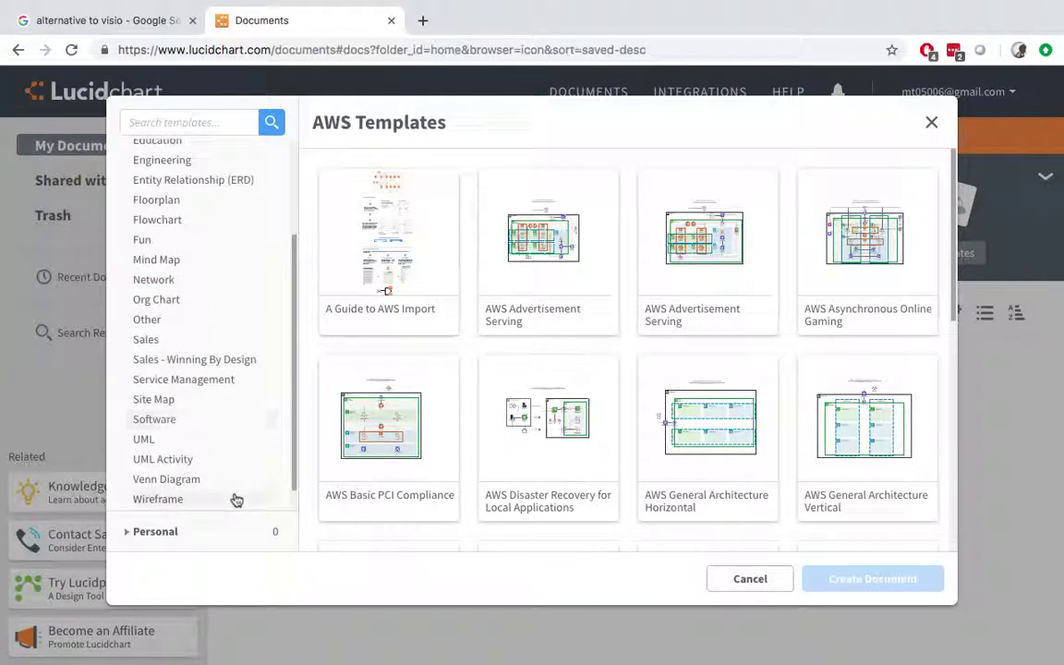
{"action": "scroll", "coordinate": [236, 500], "scroll_direction": "down", "scroll_amount": 1}
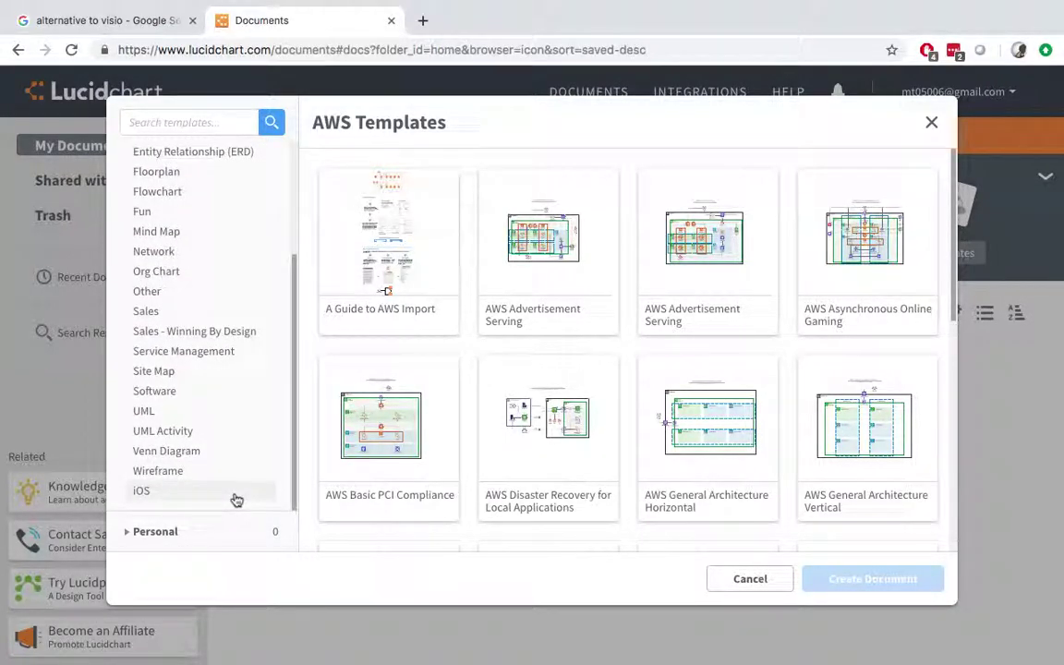
{"action": "left_click", "coordinate": [209, 274]}
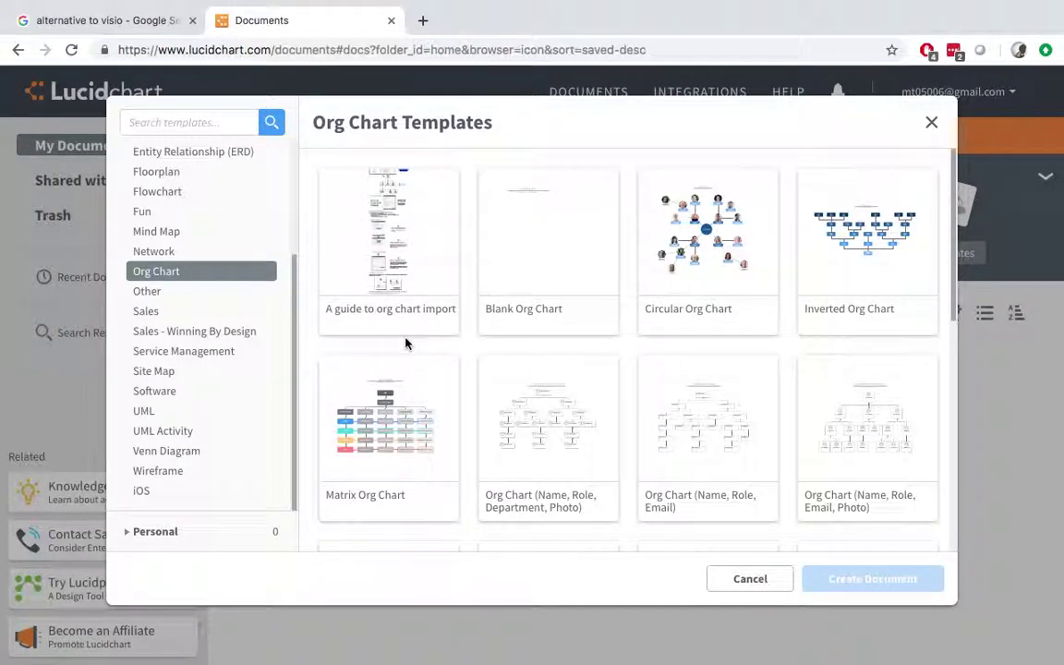
{"action": "left_click", "coordinate": [767, 277]}
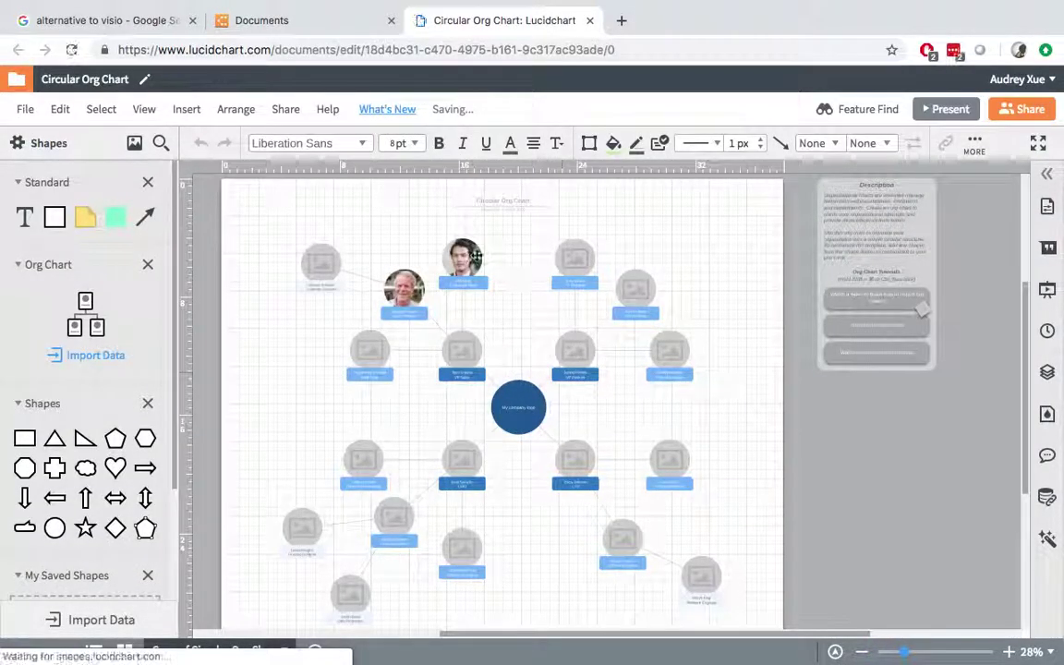
- Select a portrait card in the org chart's top row, then open the neighbouring card's blue label for text editing
{"action": "left_click", "coordinate": [454, 262]}
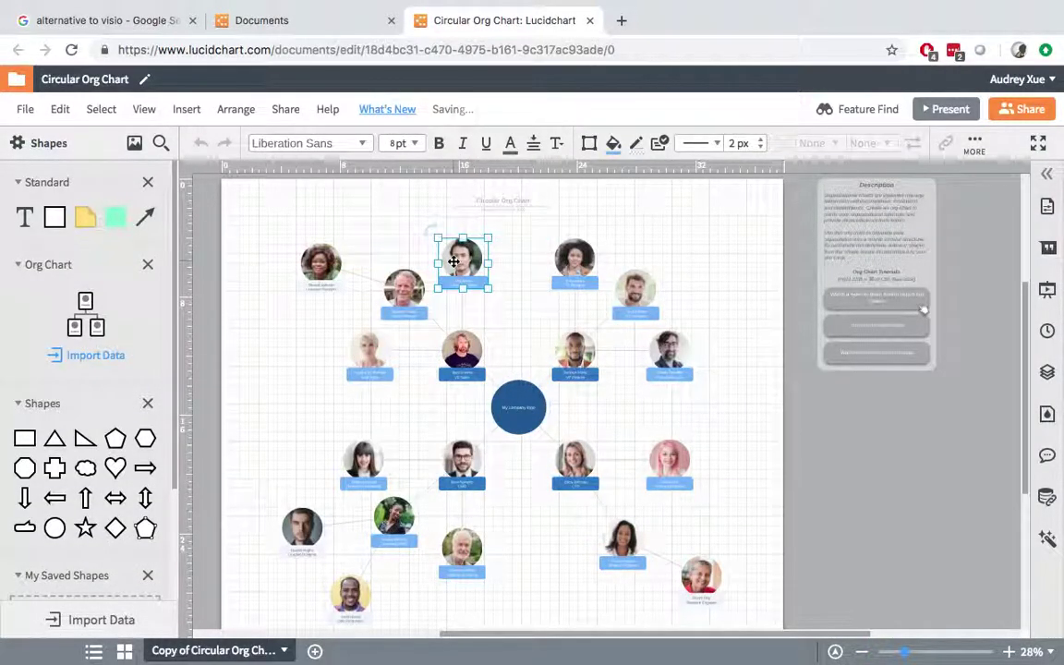
{"action": "double_click", "coordinate": [569, 288]}
{"action": "left_click", "coordinate": [569, 287]}
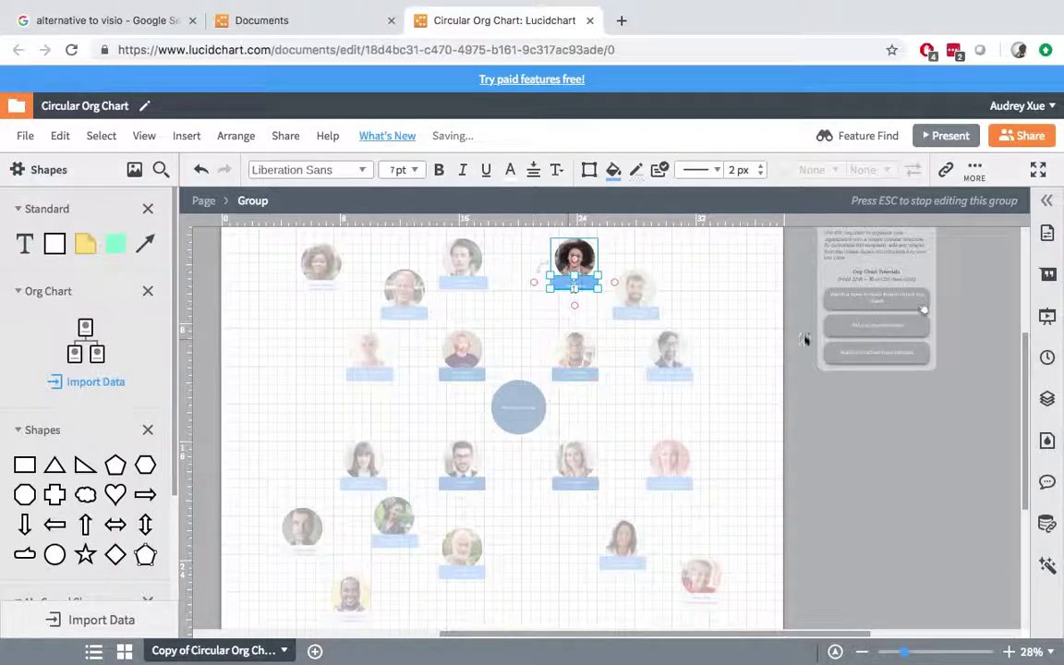
{"action": "left_click", "coordinate": [736, 346]}
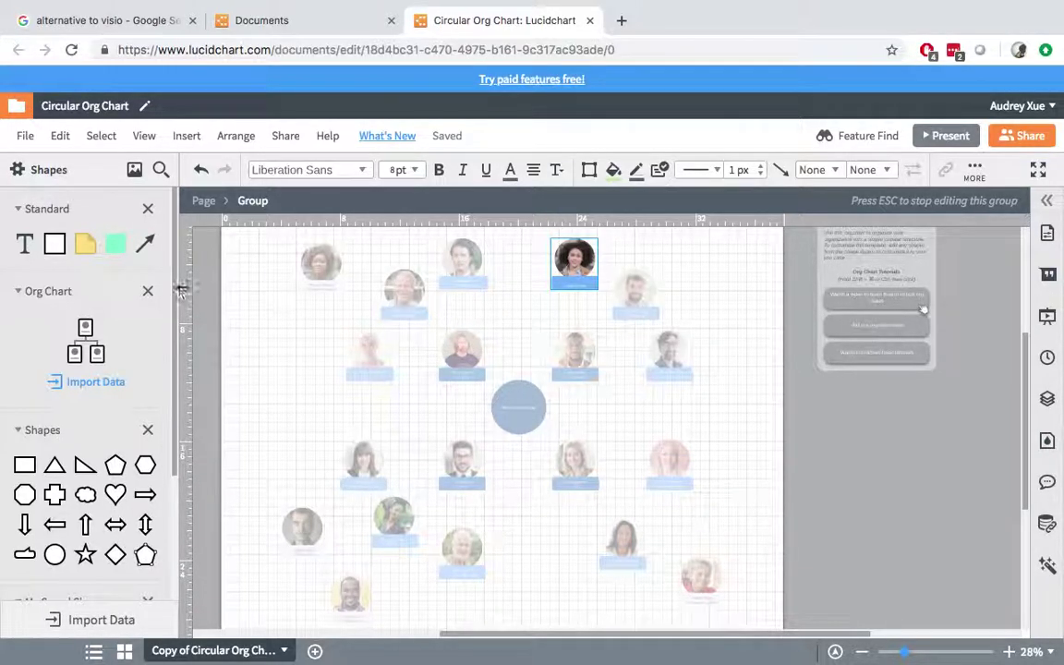
- Return to the documents page and create a document from the Business Process Flow Template in the Flowchart category
{"action": "left_click", "coordinate": [247, 25]}
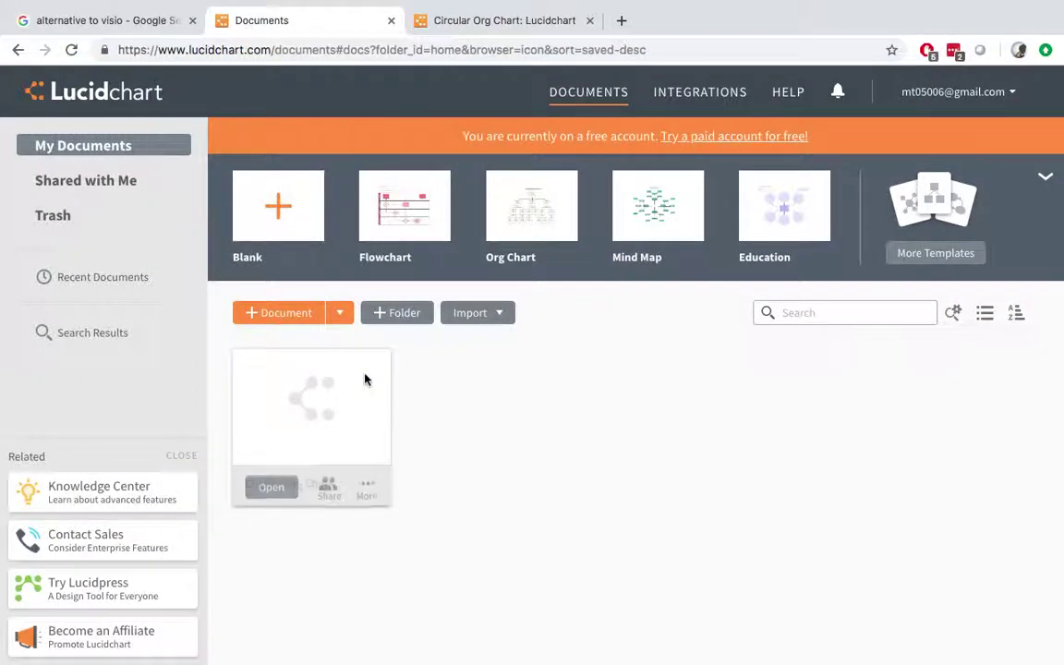
{"action": "left_click", "coordinate": [415, 227]}
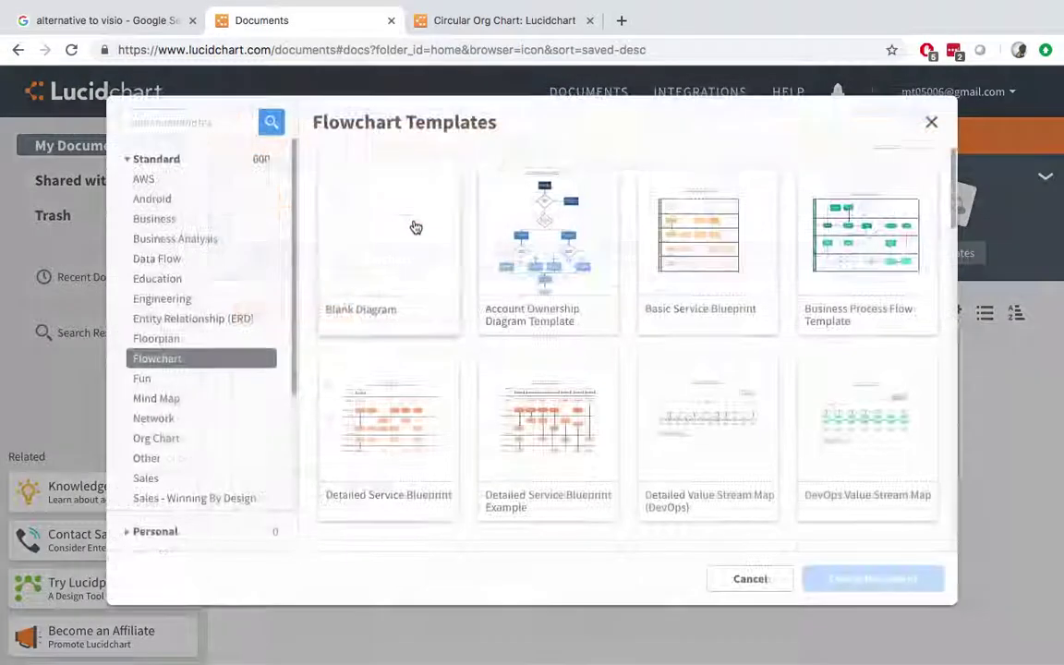
{"action": "left_click", "coordinate": [661, 302]}
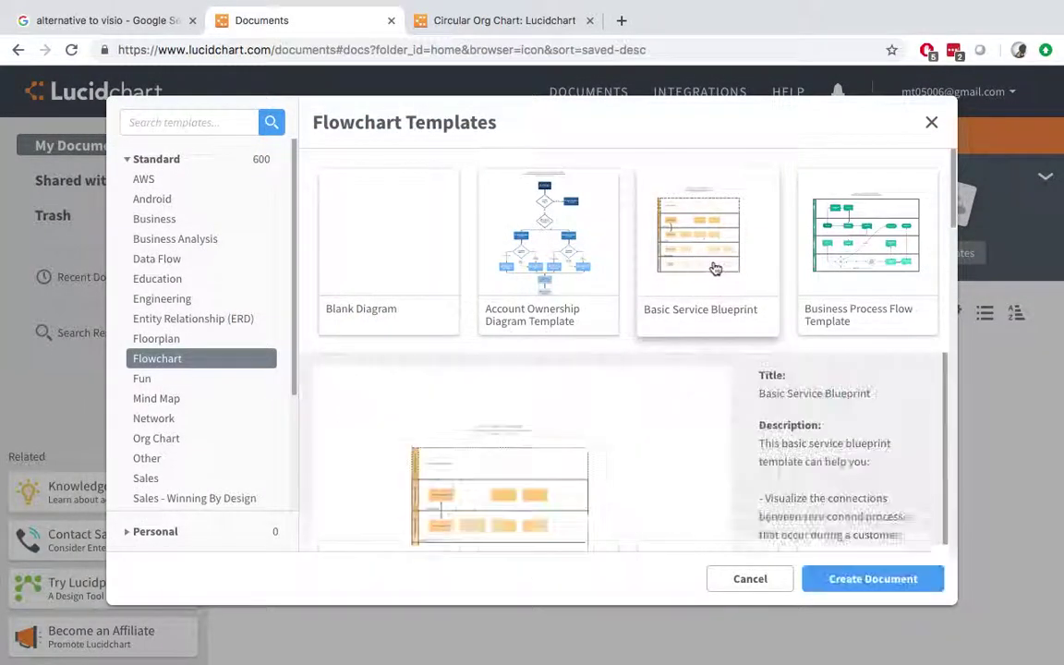
{"action": "scroll", "coordinate": [713, 267], "scroll_direction": "up", "scroll_amount": 3}
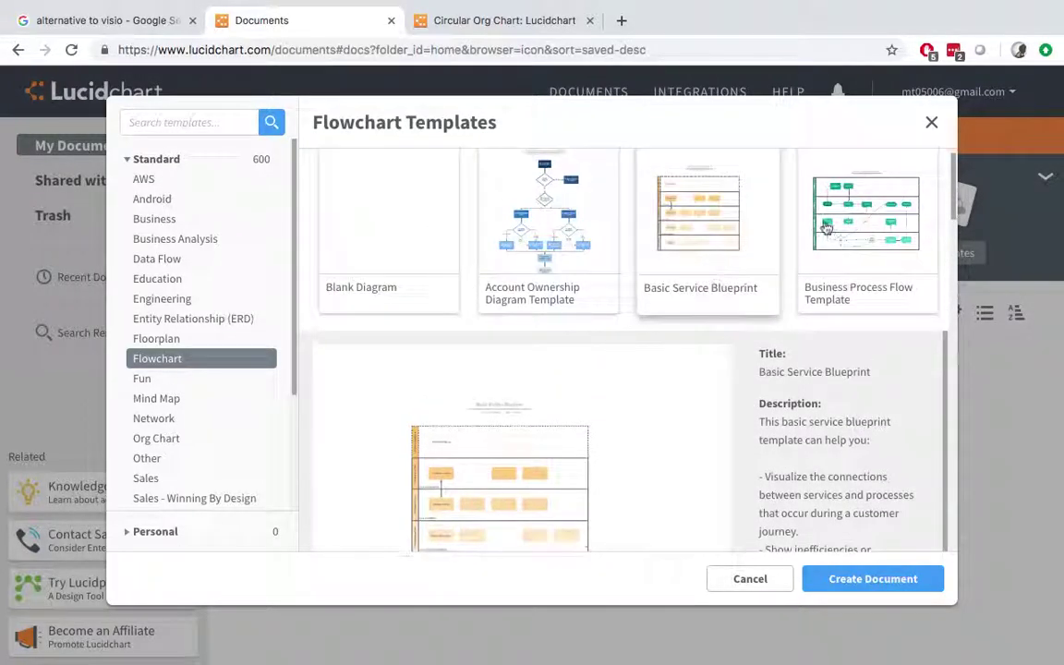
{"action": "left_click", "coordinate": [890, 204]}
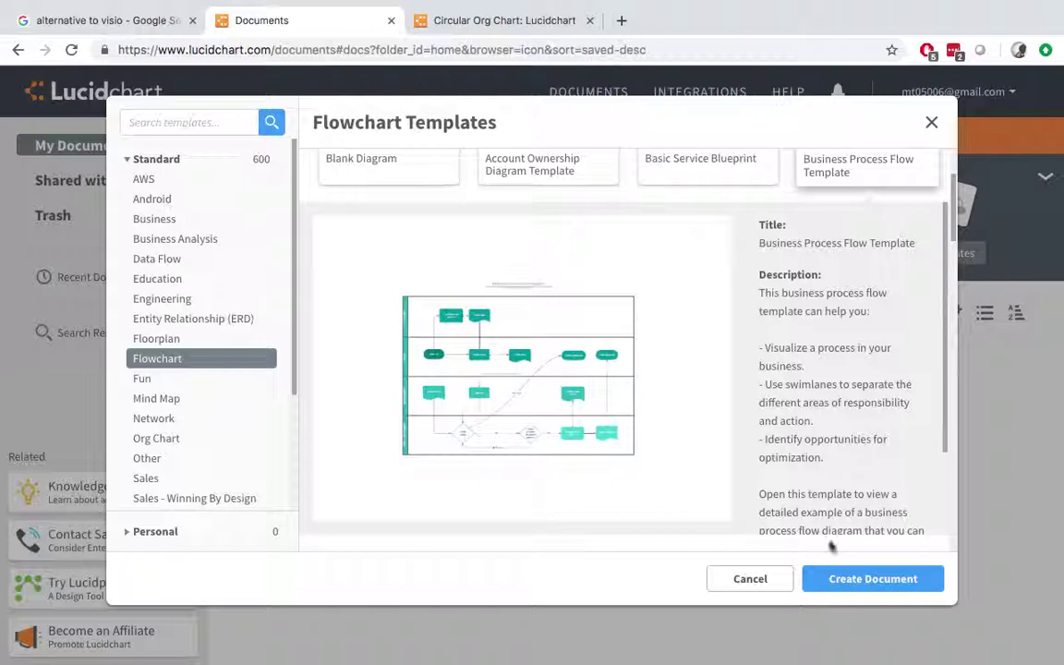
{"action": "left_click", "coordinate": [843, 578]}
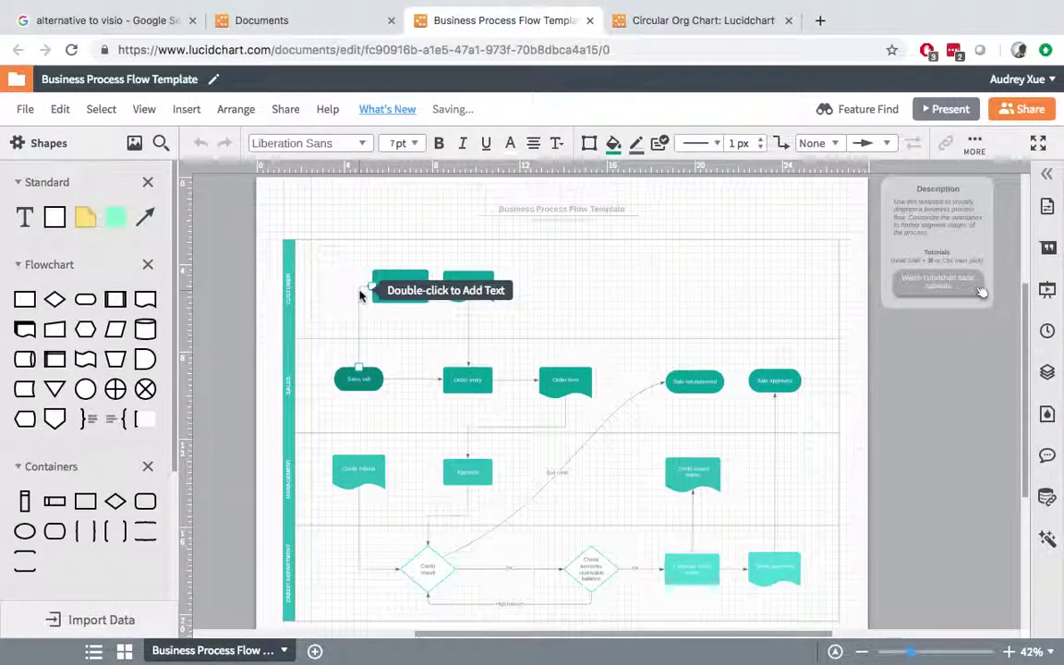
- Add a decision diamond in the Customer lane and connect the Credit form shape to it with an arrow
{"action": "left_click_drag", "start_coordinate": [54, 300], "coordinate": [576, 287]}
{"action": "scroll", "coordinate": [111, 466], "scroll_direction": "down", "scroll_amount": 3}
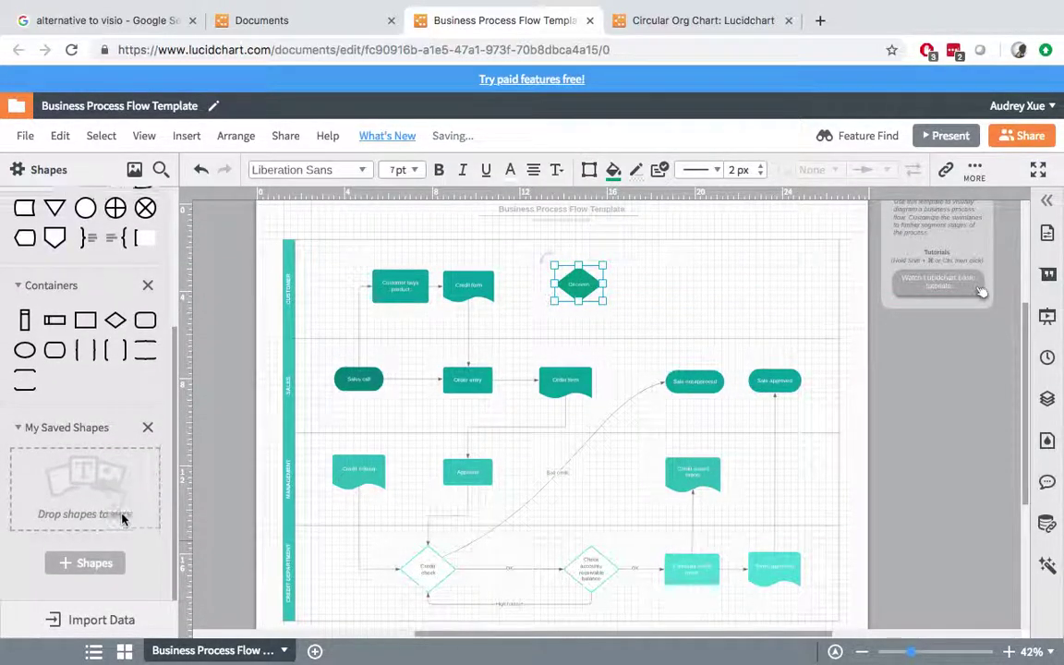
{"action": "scroll", "coordinate": [111, 415], "scroll_direction": "up", "scroll_amount": 5}
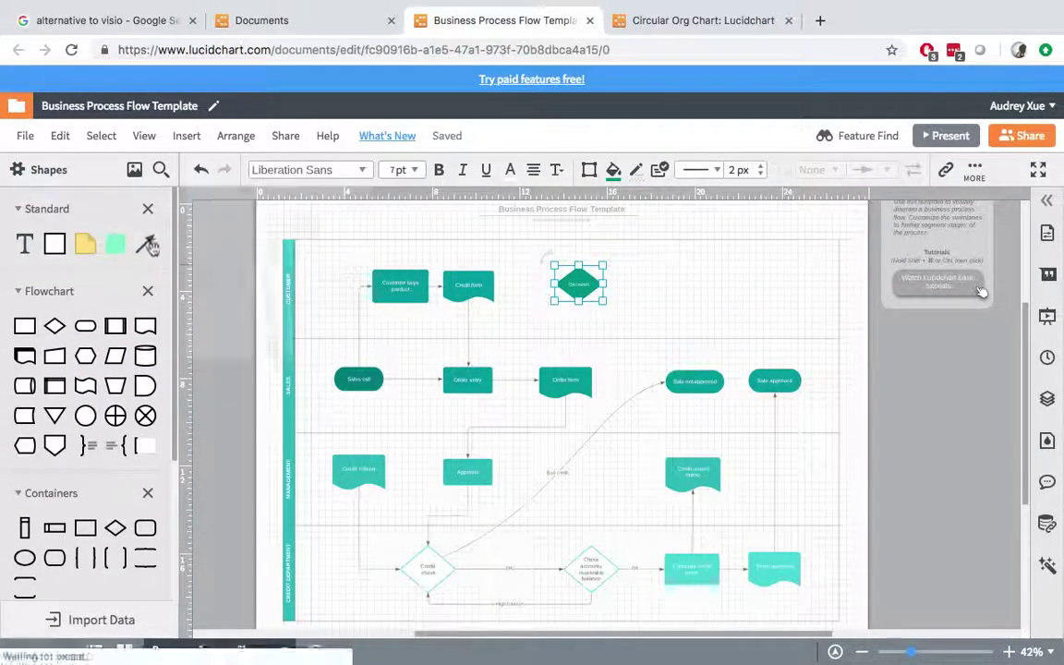
{"action": "left_click_drag", "start_coordinate": [495, 287], "coordinate": [557, 285]}
{"action": "left_click", "coordinate": [739, 300]}
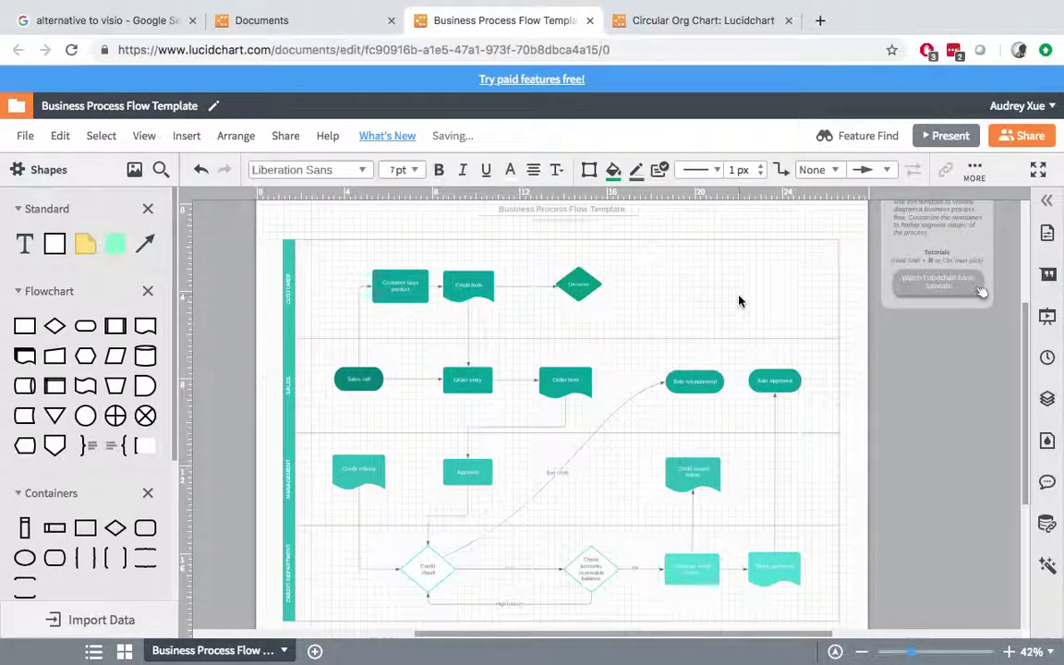
- Select the Order form shape in the Sales lane, then examine the formats the document can be downloaded in
{"action": "left_click", "coordinate": [560, 372]}
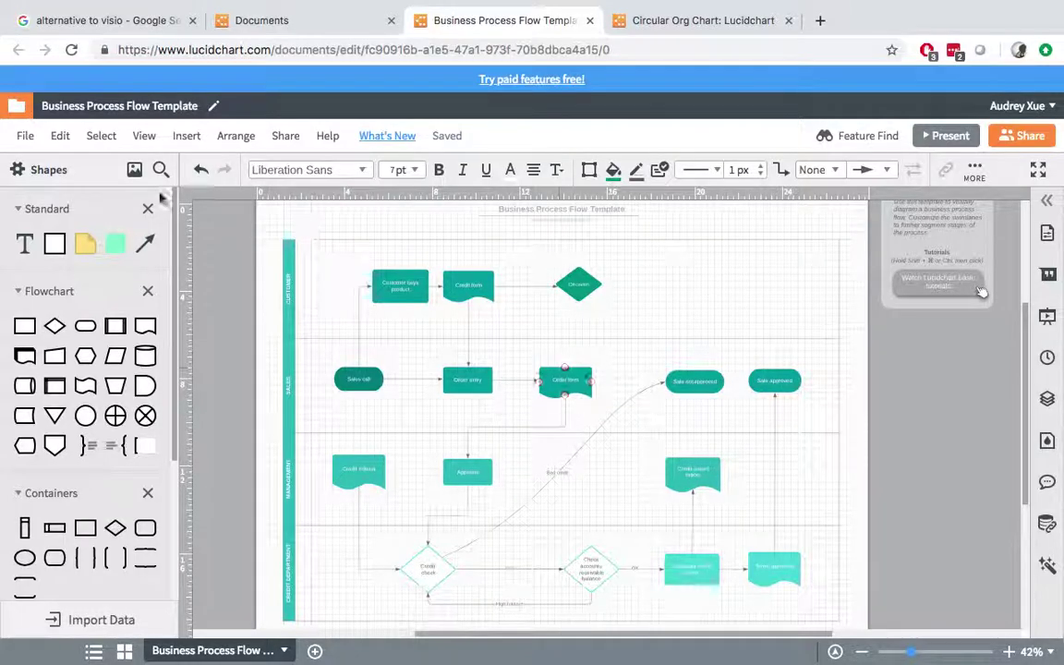
{"action": "left_click", "coordinate": [23, 137]}
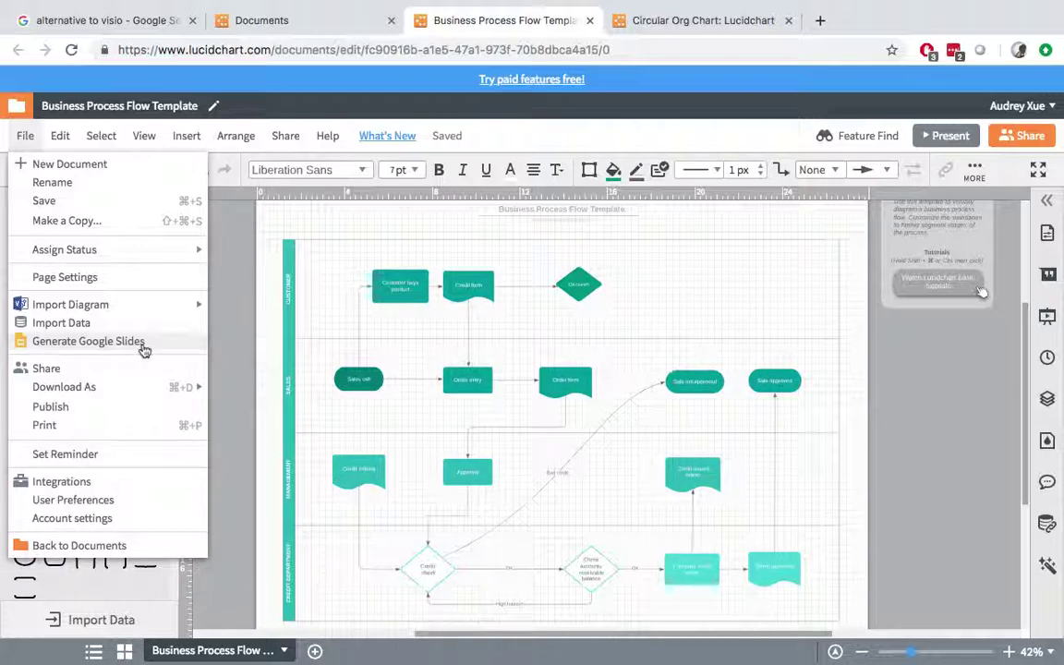
{"action": "mouse_move", "coordinate": [153, 394]}
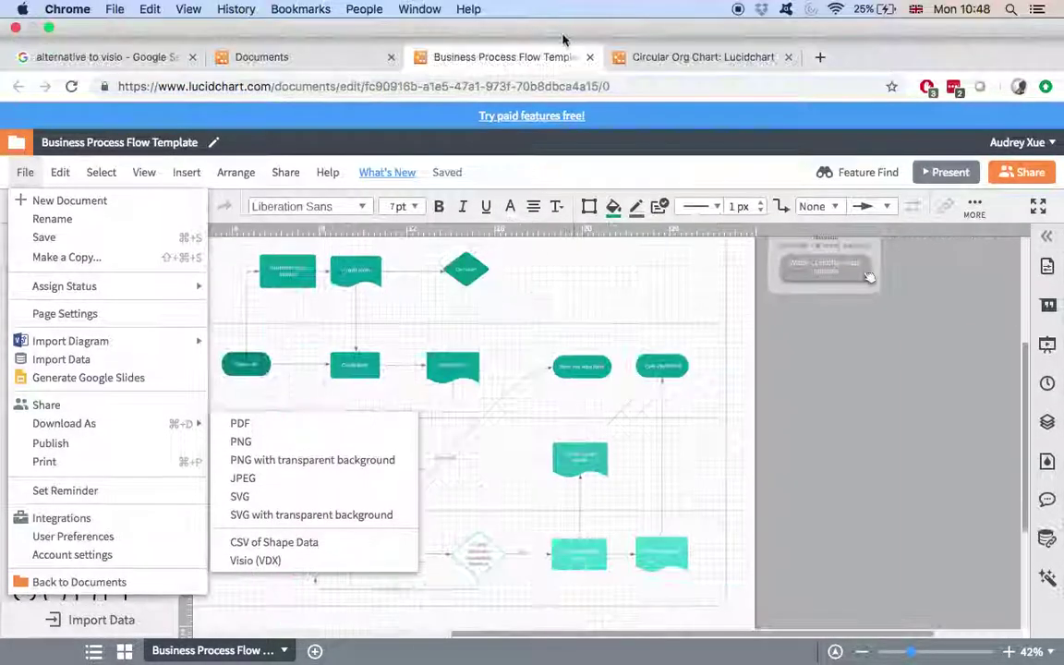
- Close both Lucidchart diagrams and the documents page, returning to the Google results for Visio alternatives in full screen
{"action": "left_click", "coordinate": [588, 57]}
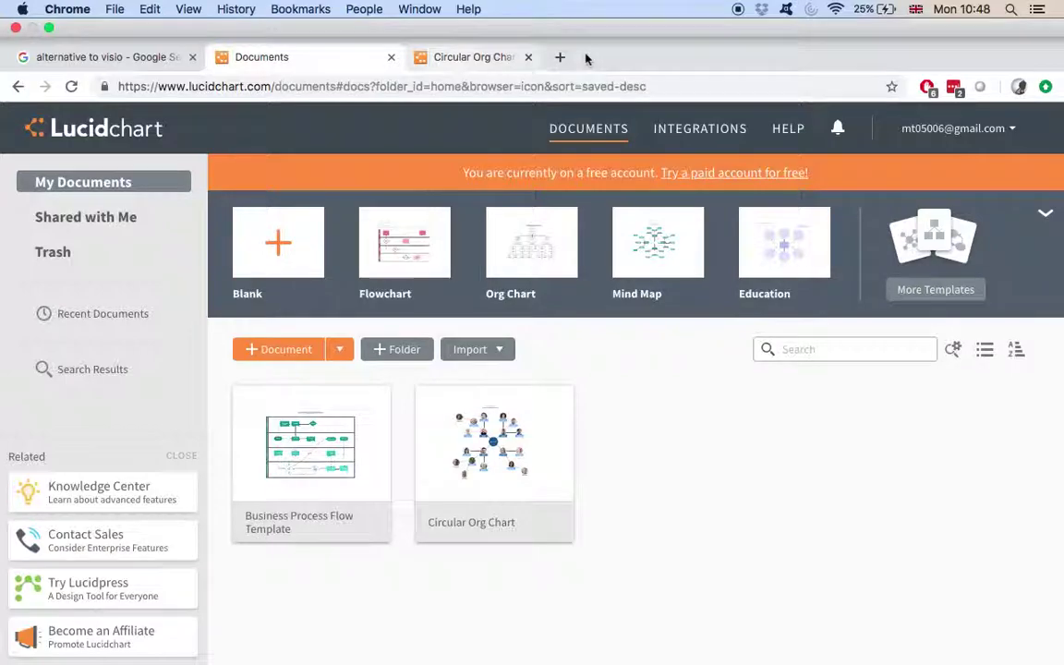
{"action": "left_click", "coordinate": [528, 58]}
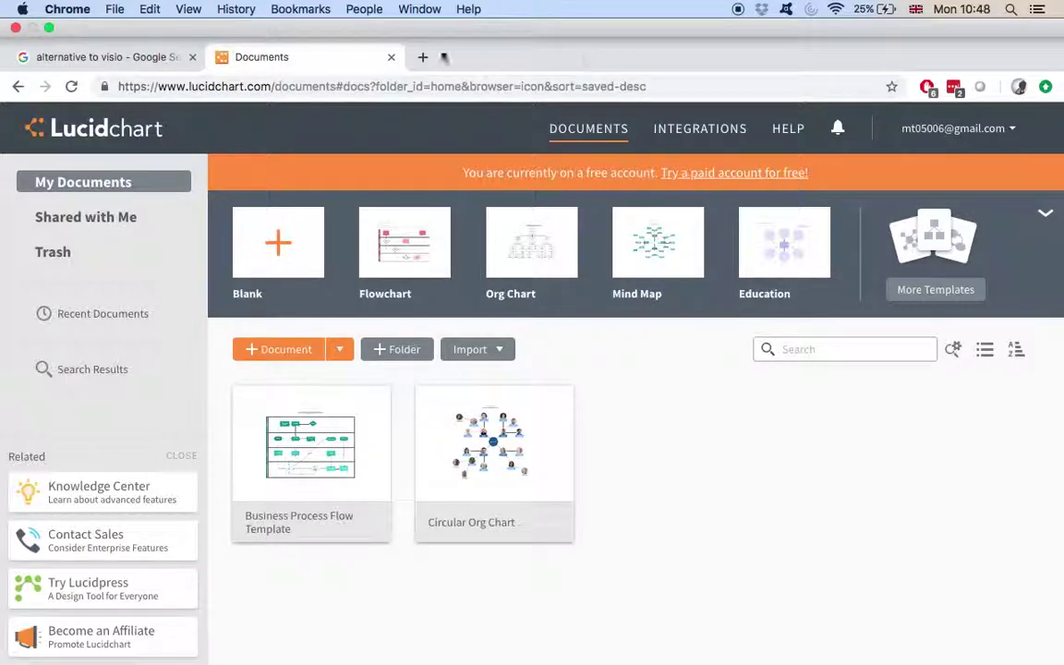
{"action": "left_click", "coordinate": [394, 57]}
{"action": "key", "text": "ctrl+super+f"}
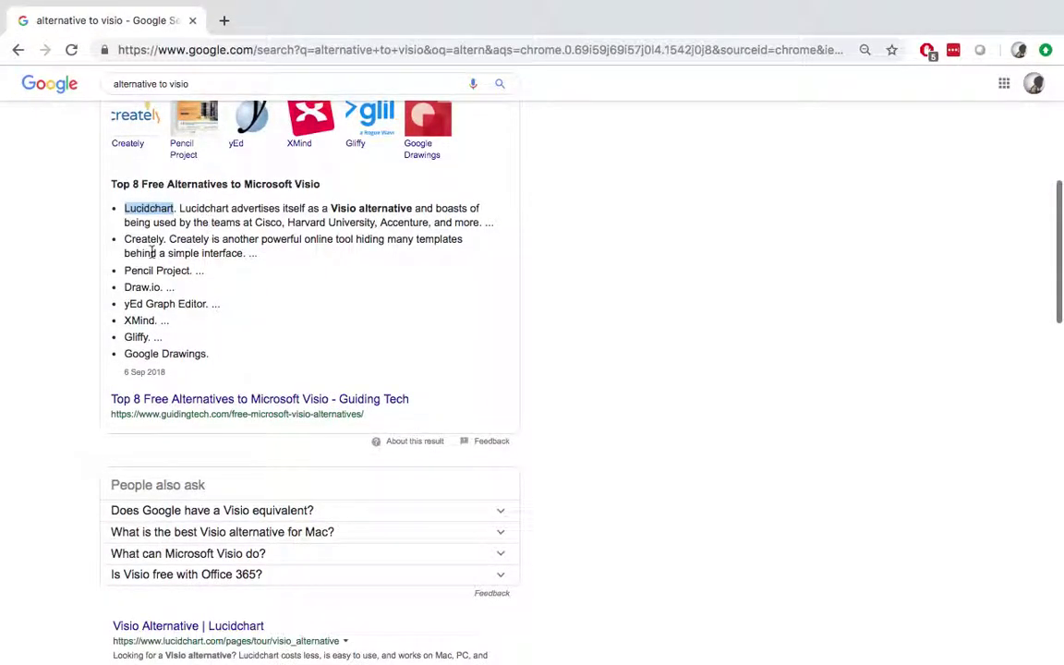
- Copy the name Creately from the alternatives list, search for it in a new browser tab and open the Creately website
{"action": "left_click", "coordinate": [143, 238]}
{"action": "double_click", "coordinate": [142, 239]}
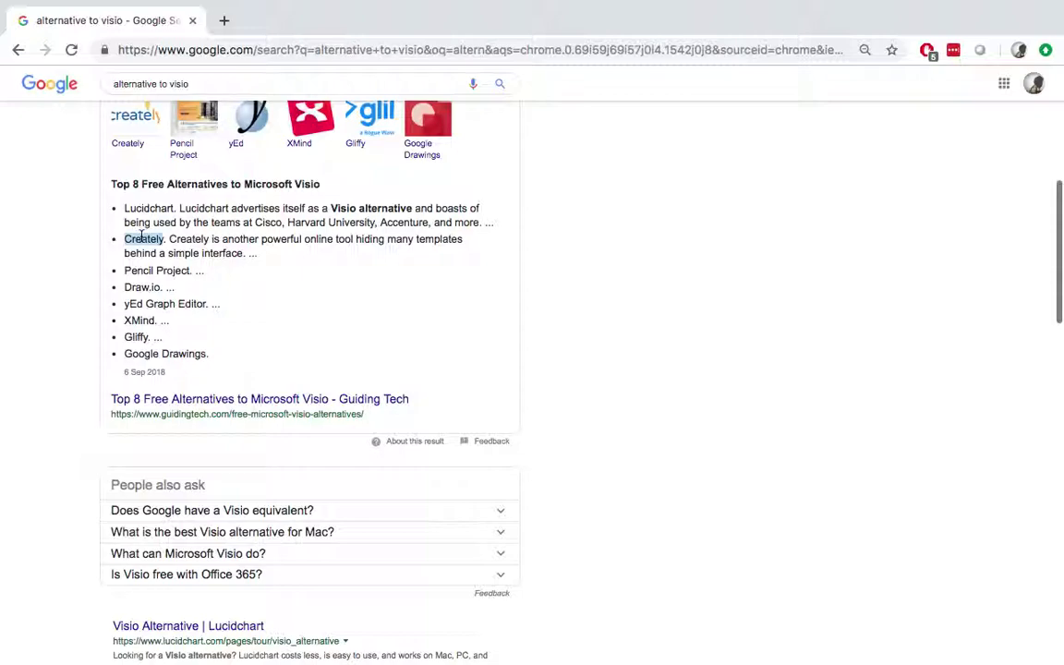
{"action": "key", "text": "super+c"}
{"action": "left_click", "coordinate": [221, 20]}
{"action": "key", "text": "super+v"}
{"action": "key", "text": "Return"}
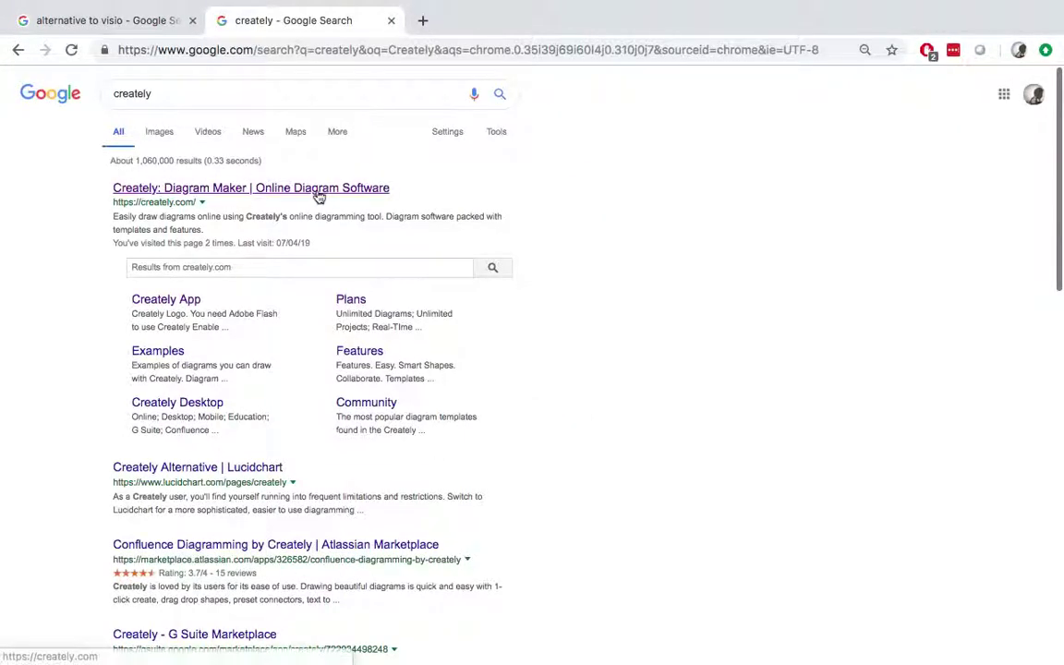
{"action": "left_click", "coordinate": [319, 197]}
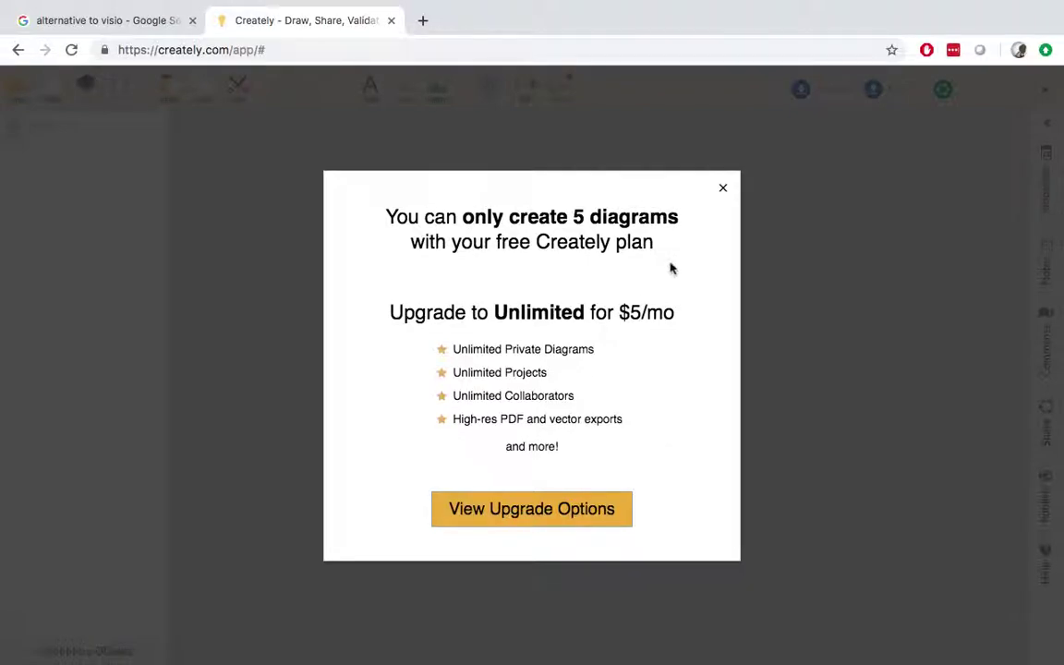
- Dismiss the upgrade offer and start a new diagram in My Home Project with the type Object Diagrams (UML)
{"action": "left_click", "coordinate": [724, 189]}
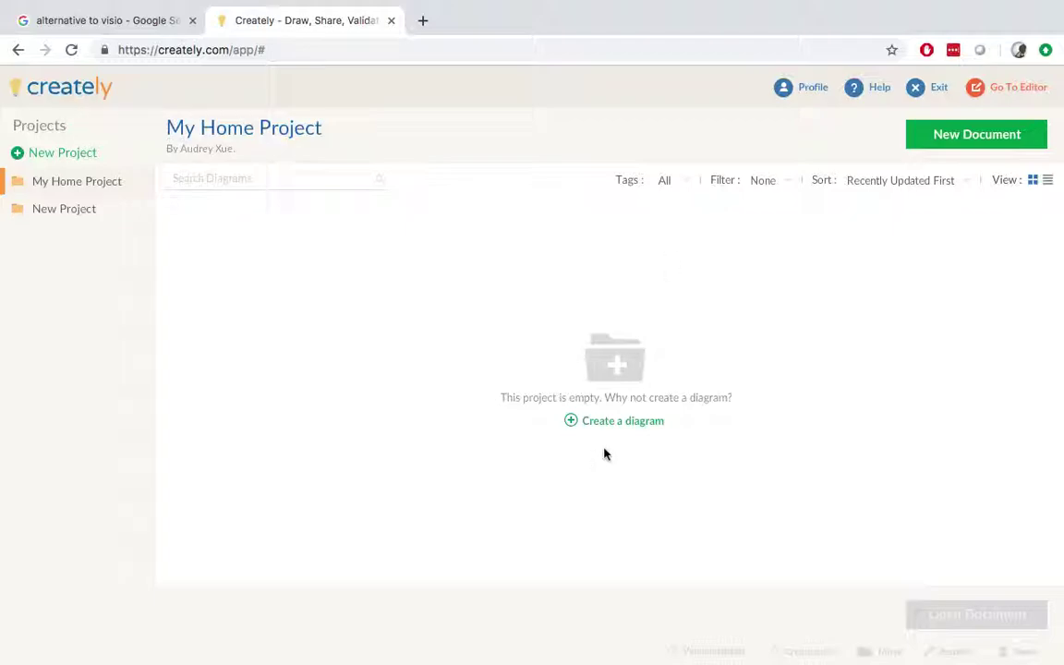
{"action": "left_click", "coordinate": [630, 428]}
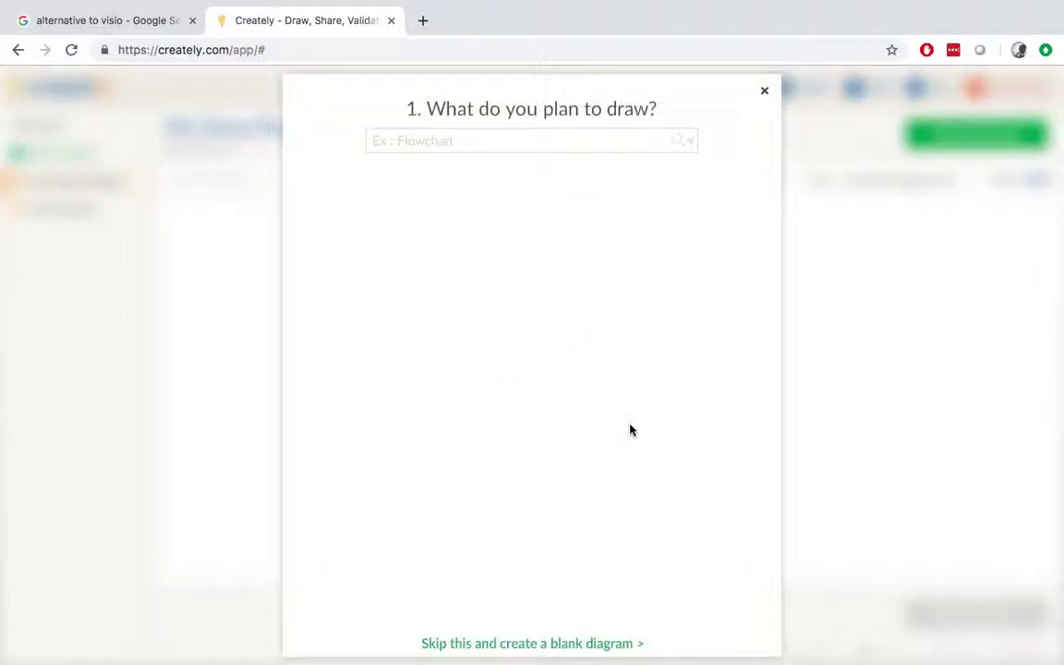
{"action": "left_click", "coordinate": [457, 138]}
{"action": "type", "text": "uml"}
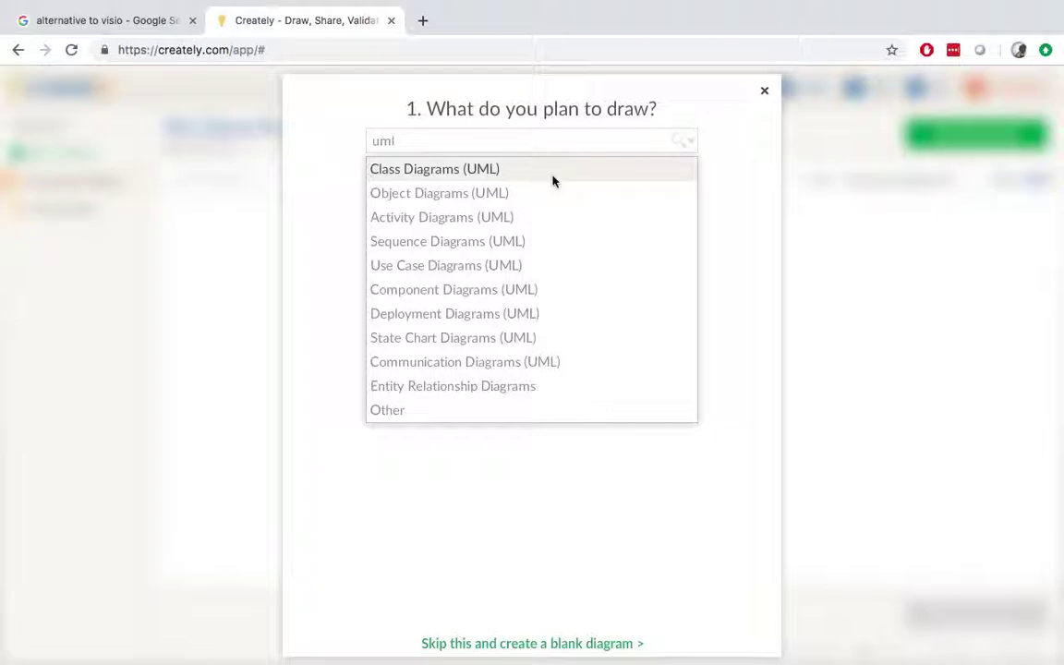
{"action": "left_click", "coordinate": [575, 209]}
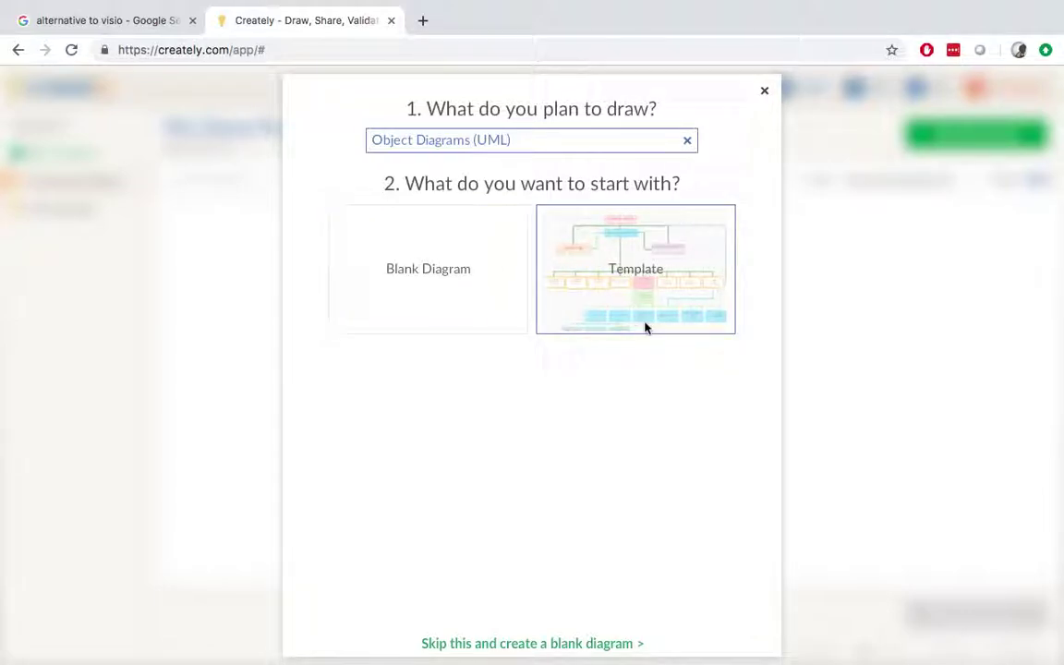
- Base the diagram on the Object Diagram template and create the document with the name BankAccountUML
{"action": "left_click", "coordinate": [624, 263]}
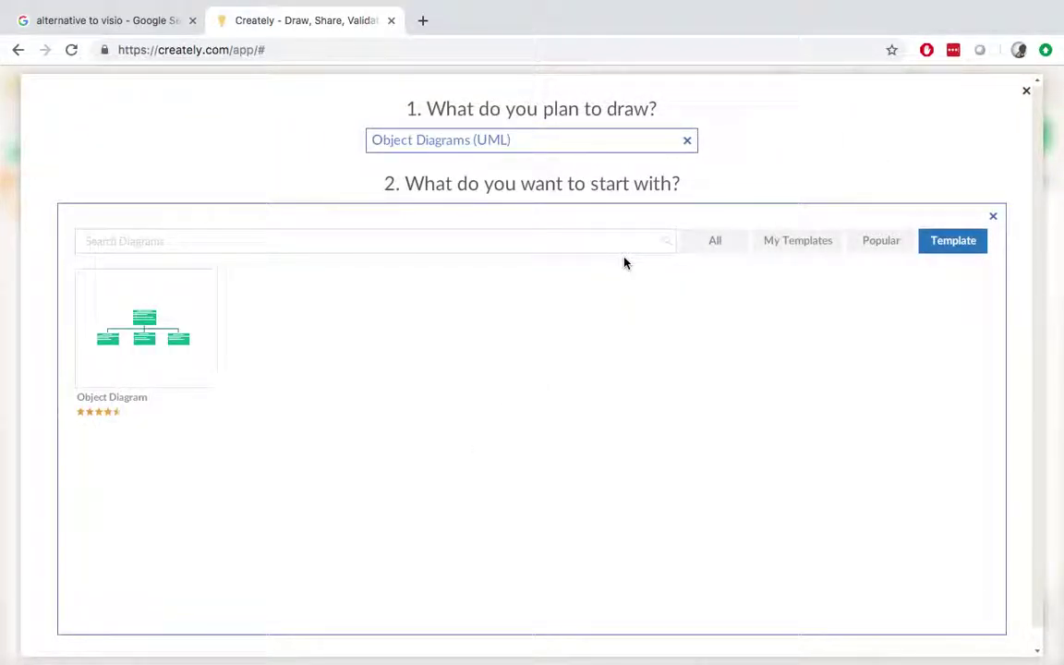
{"action": "mouse_move", "coordinate": [190, 331]}
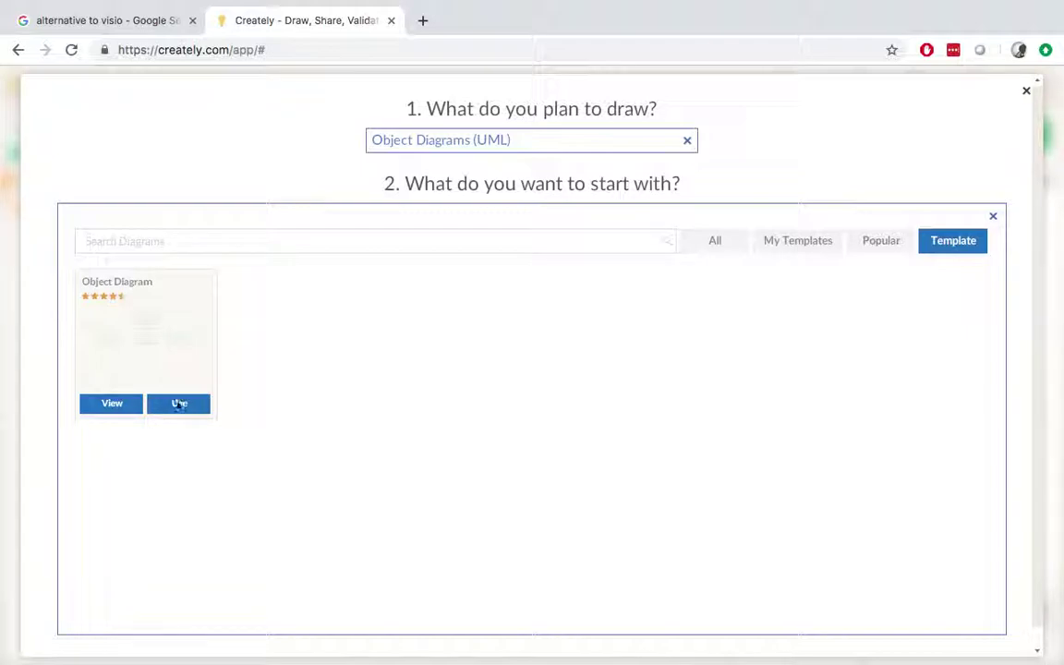
{"action": "left_click", "coordinate": [178, 403]}
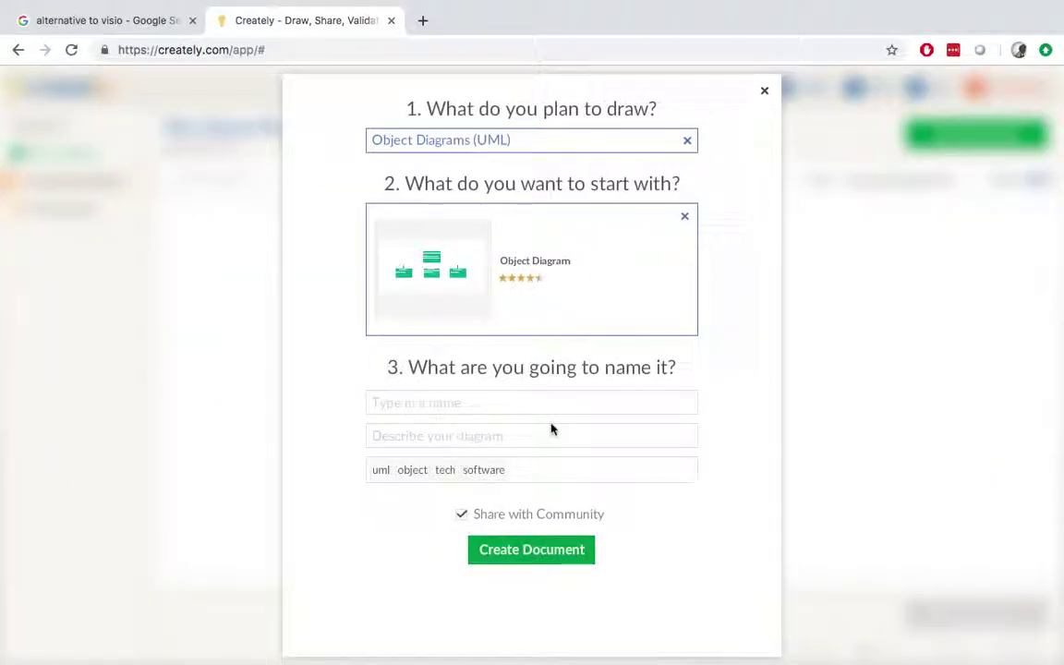
{"action": "left_click", "coordinate": [519, 402]}
{"action": "type", "text": "BankAccountUML"}
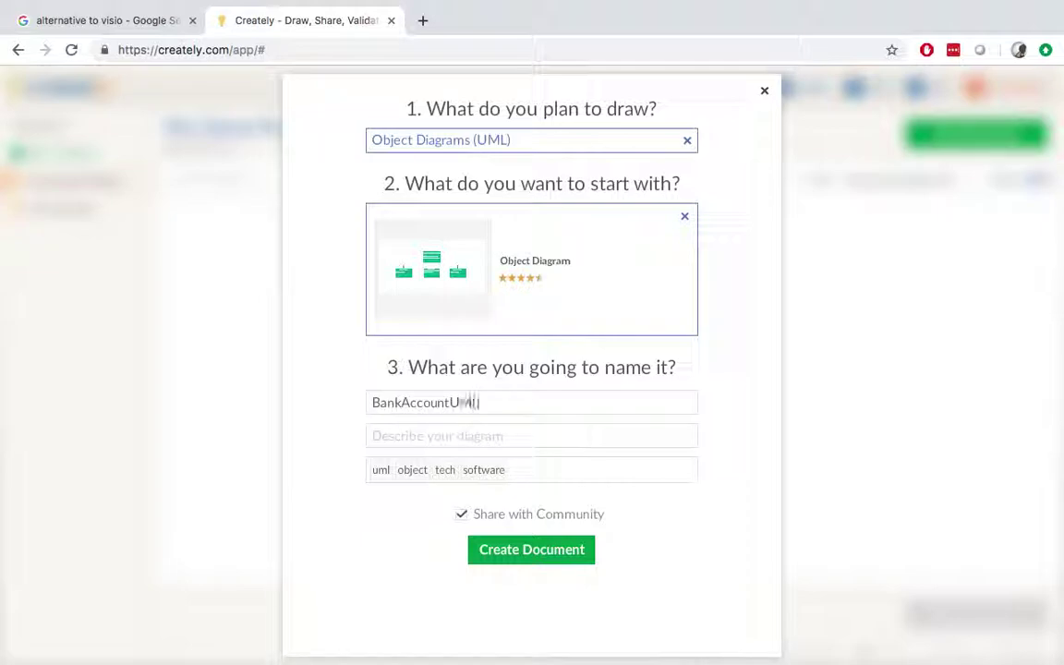
{"action": "left_click", "coordinate": [551, 554]}
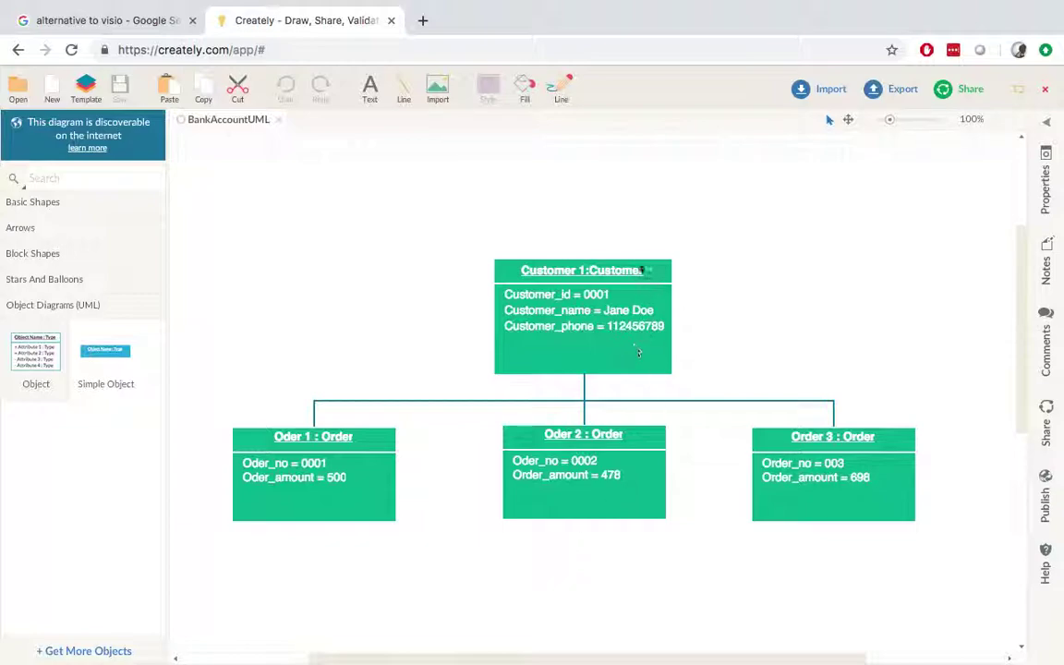
- Change the title of the uppermost Customer object to Bank
{"action": "left_click", "coordinate": [639, 269]}
{"action": "left_click", "coordinate": [634, 270]}
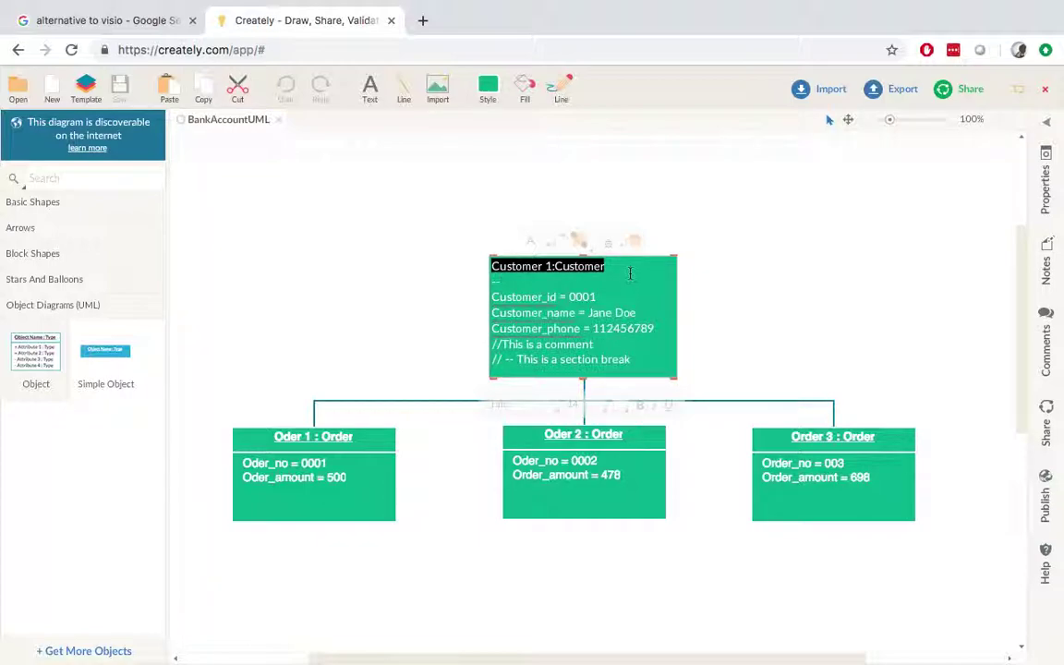
{"action": "type", "text": "BankAcc"}
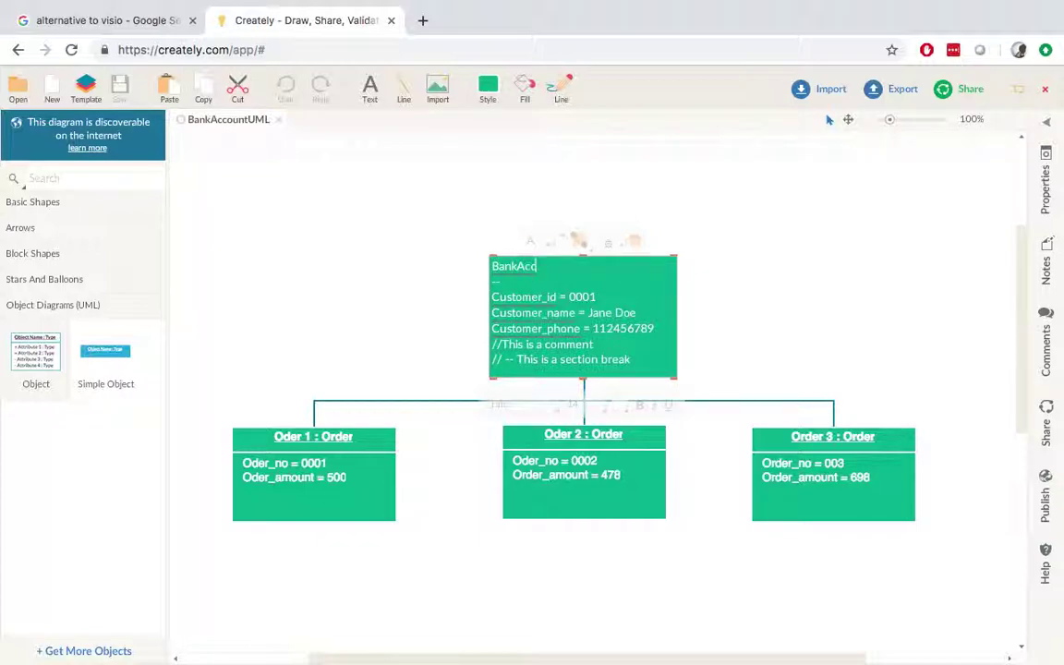
{"action": "key", "text": "BackSpace"}
{"action": "key", "text": "BackSpace"}
- Rename the Customer_id attribute in the Bank object to BankName and commit the text edit
{"action": "double_click", "coordinate": [523, 297]}
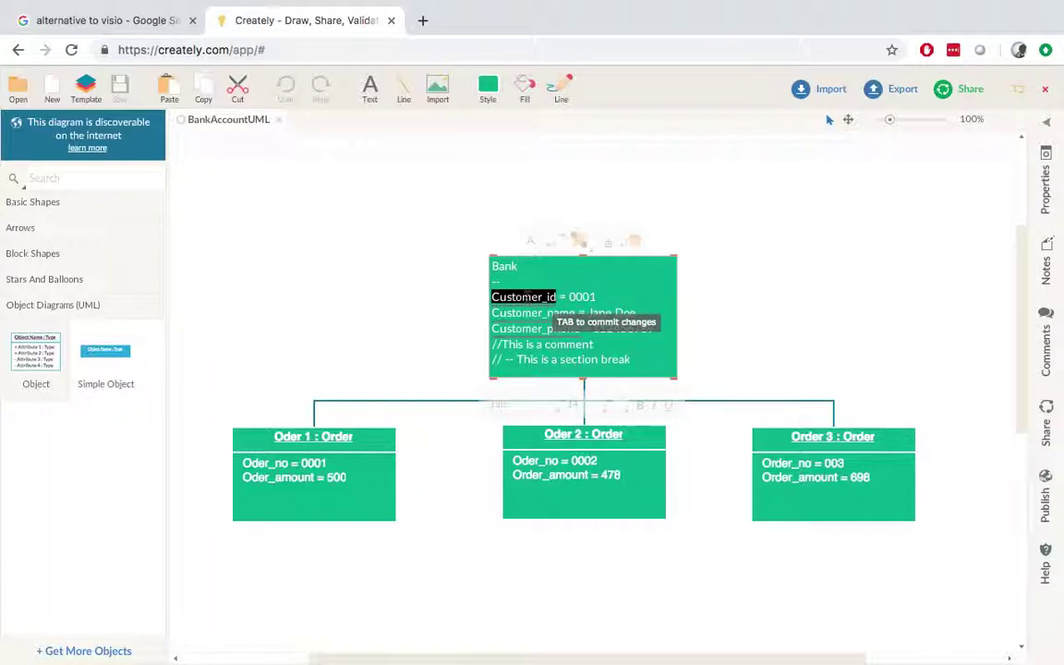
{"action": "type", "text": "BankNam"}
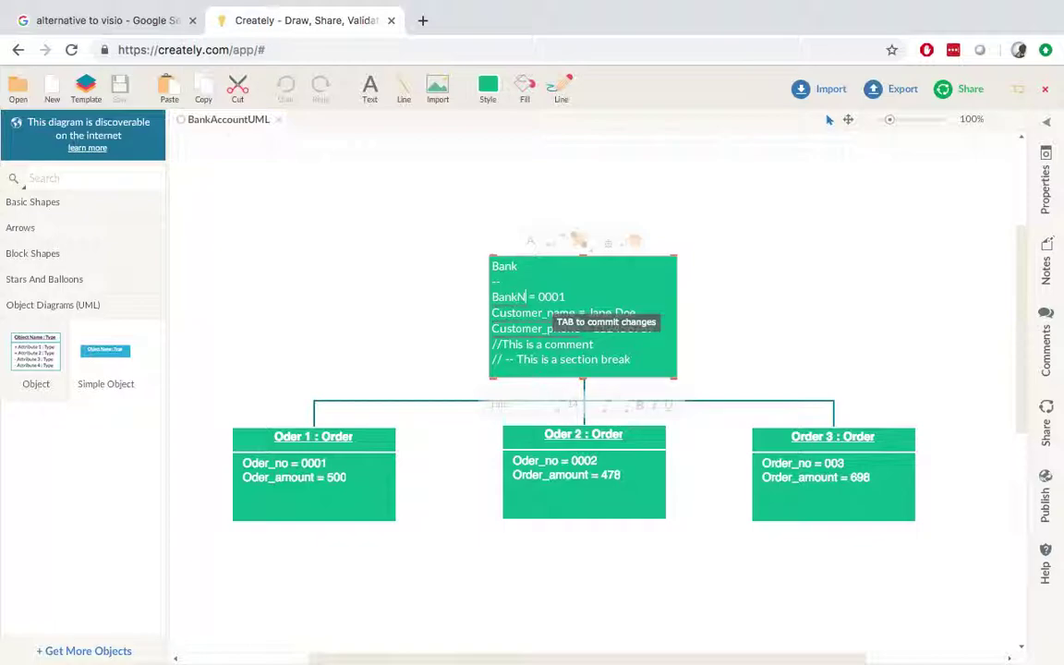
{"action": "type", "text": "e"}
{"action": "key", "text": "Return"}
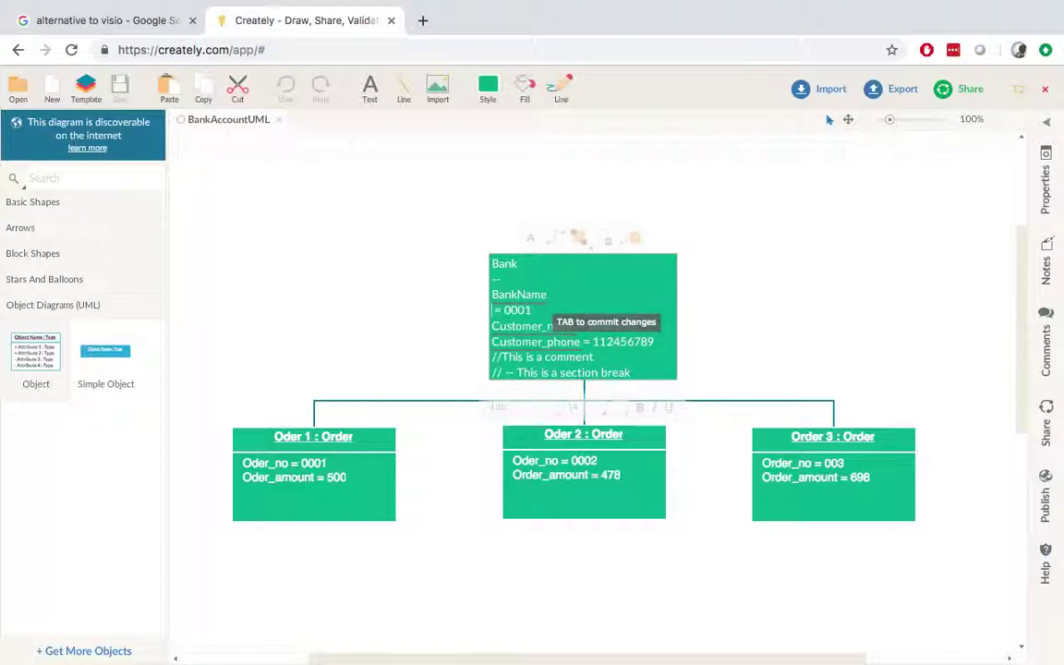
{"action": "key", "text": "BackSpace"}
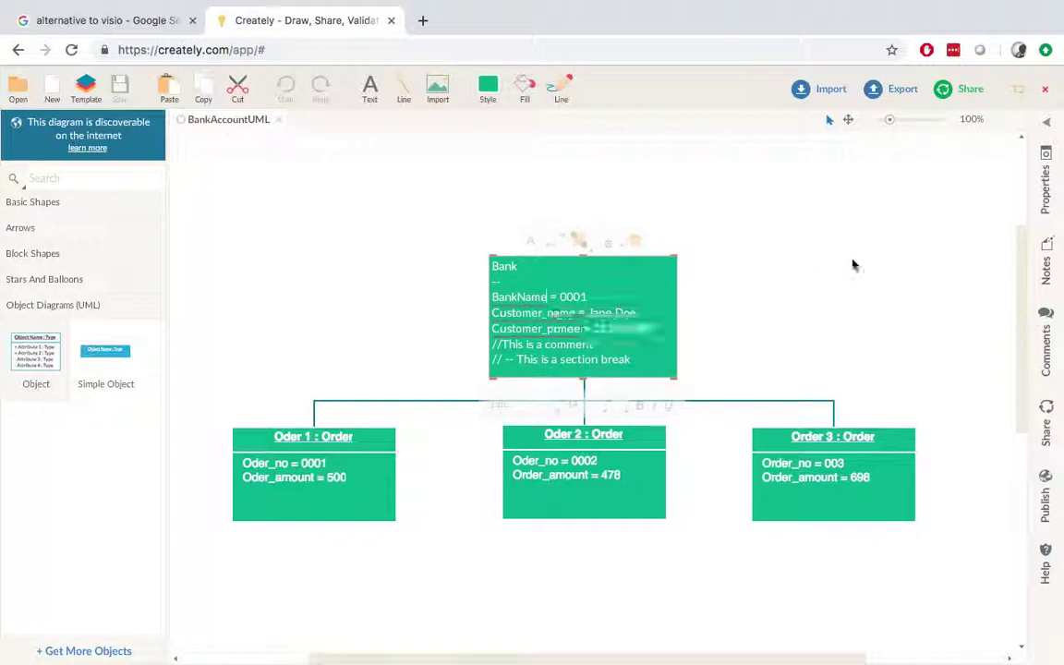
{"action": "left_click", "coordinate": [791, 327]}
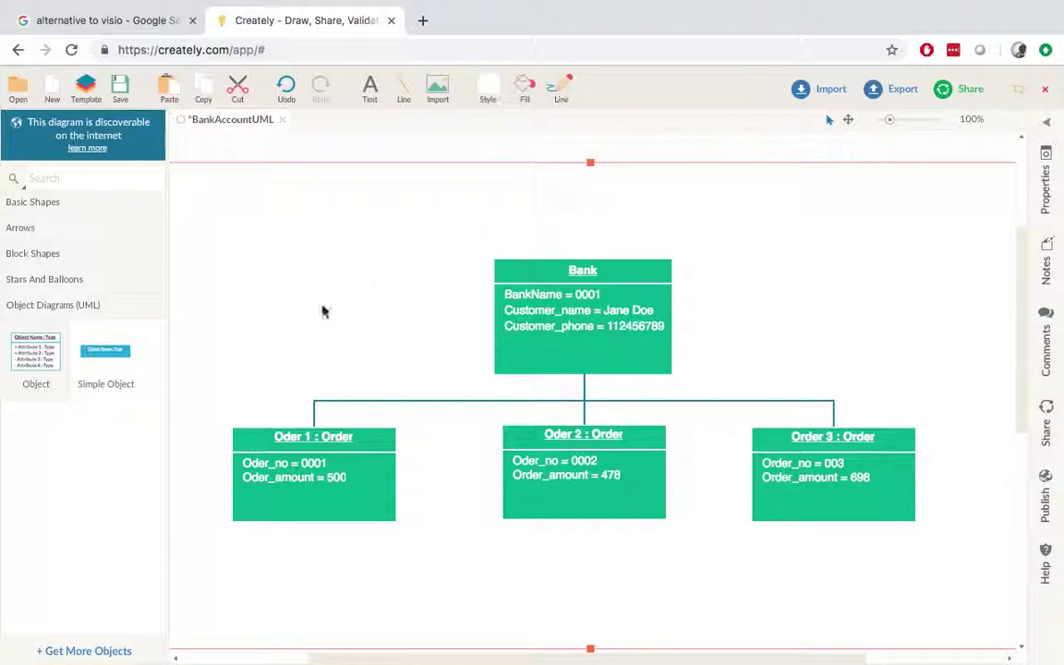
- Look through the Basic Shapes, Arrows and Block Shapes libraries
{"action": "left_click", "coordinate": [98, 203]}
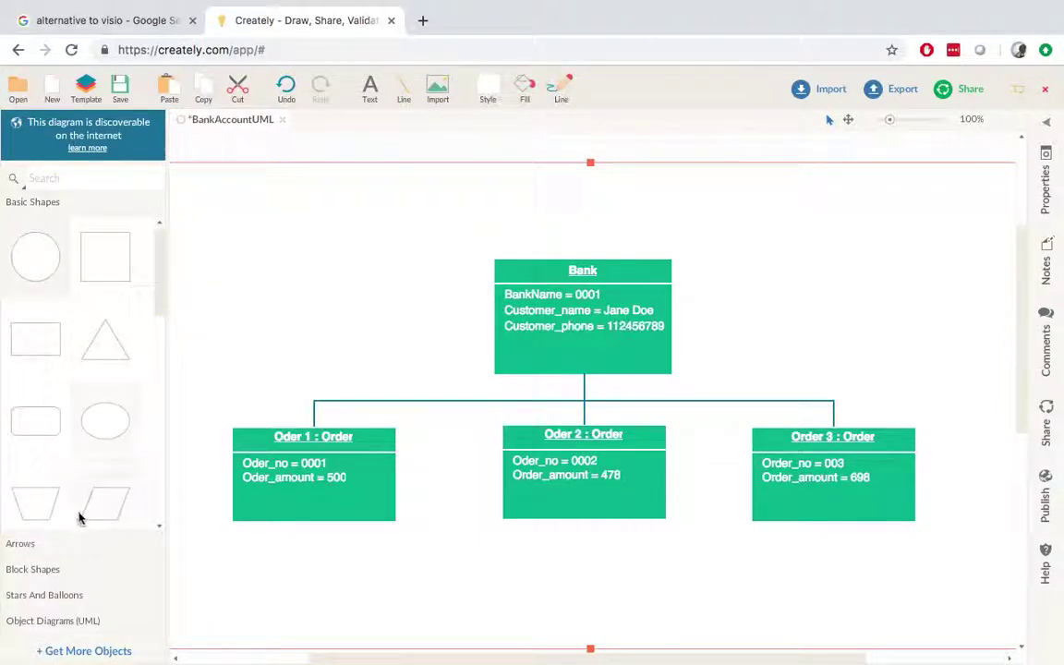
{"action": "left_click", "coordinate": [78, 554]}
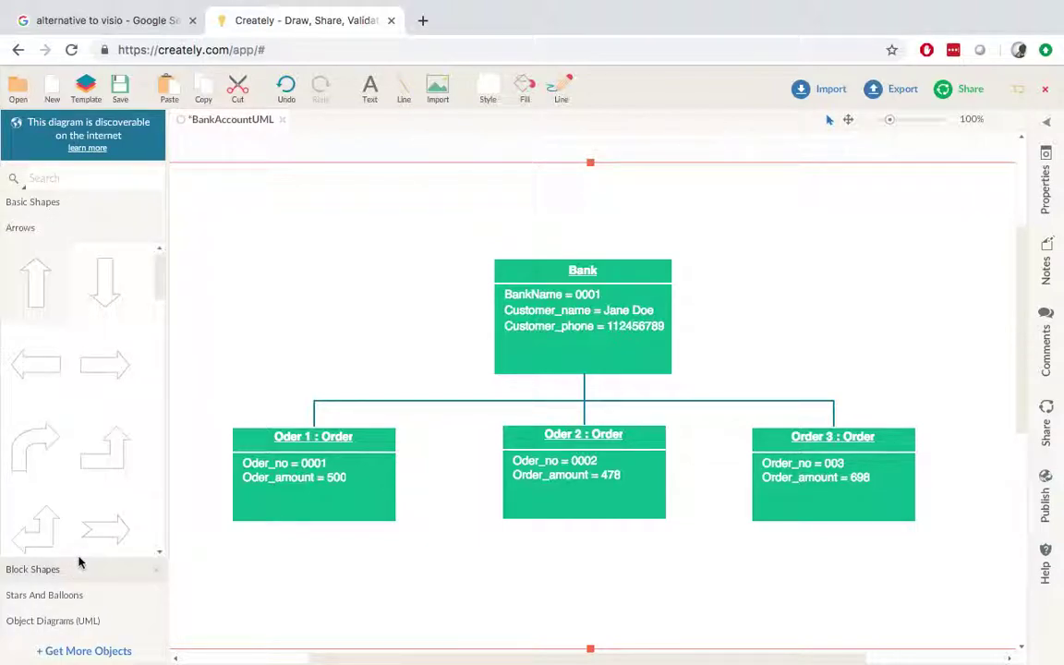
{"action": "left_click", "coordinate": [78, 564]}
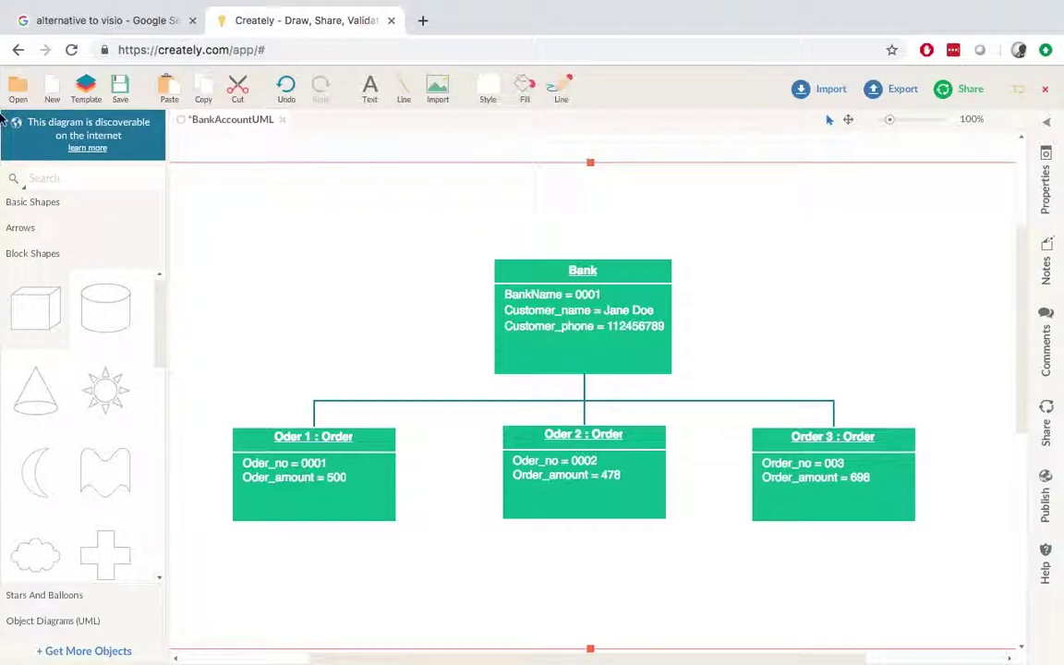
- Save the diagram as BankAccountUML and dismiss the notice about public diagrams
{"action": "left_click", "coordinate": [123, 88]}
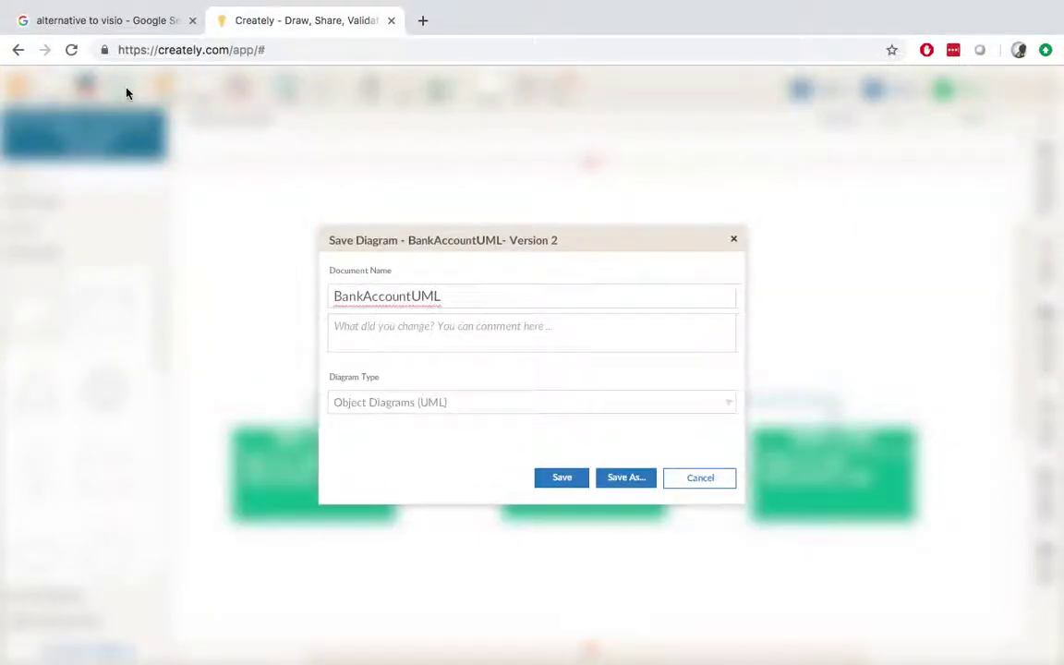
{"action": "left_click", "coordinate": [576, 480]}
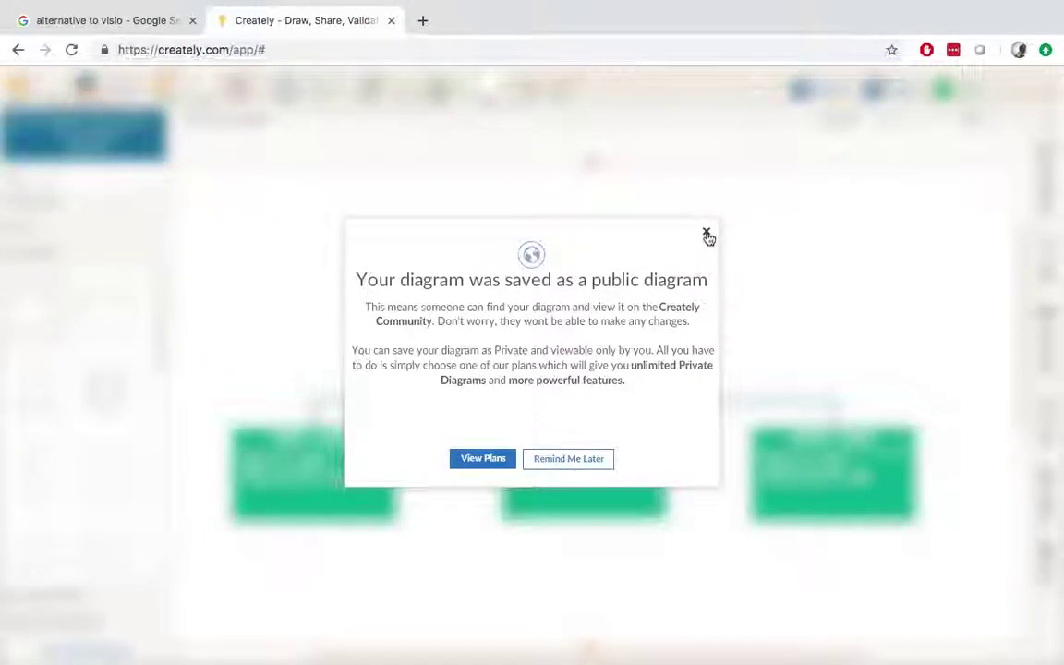
{"action": "left_click", "coordinate": [706, 234]}
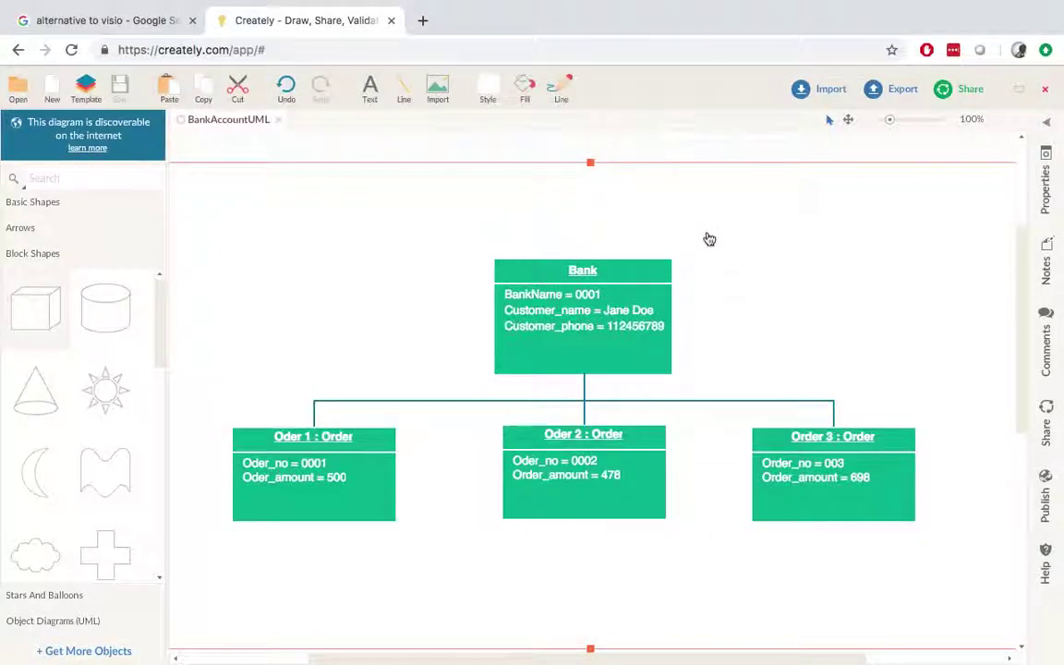
- Review the PDF, PNG and JPEG export options for the diagram, then close Creately
{"action": "left_click", "coordinate": [894, 95]}
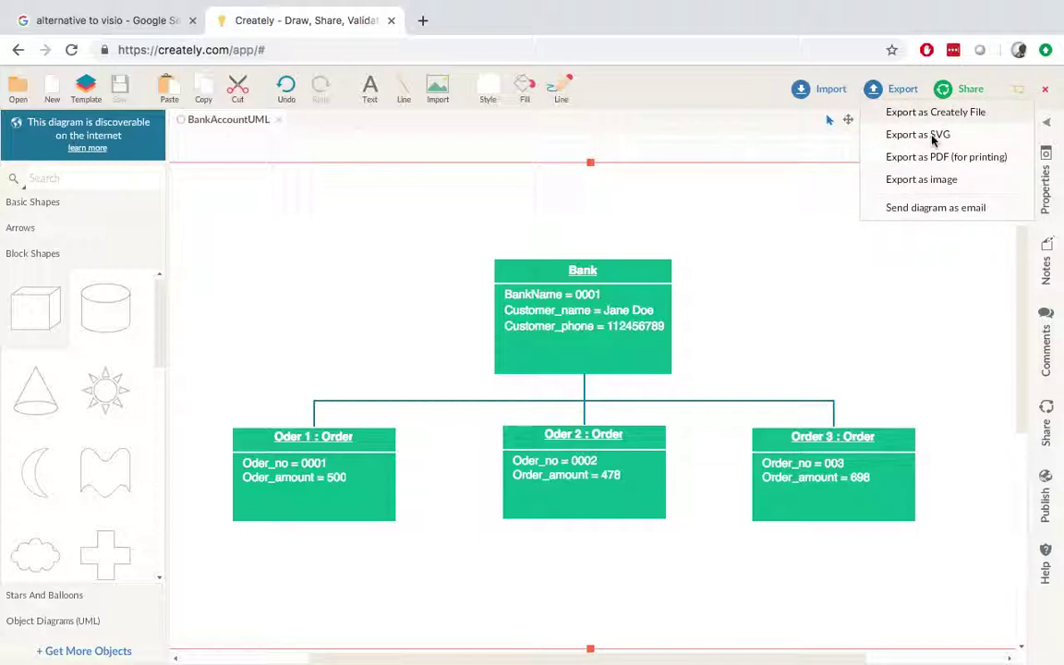
{"action": "left_click", "coordinate": [873, 157]}
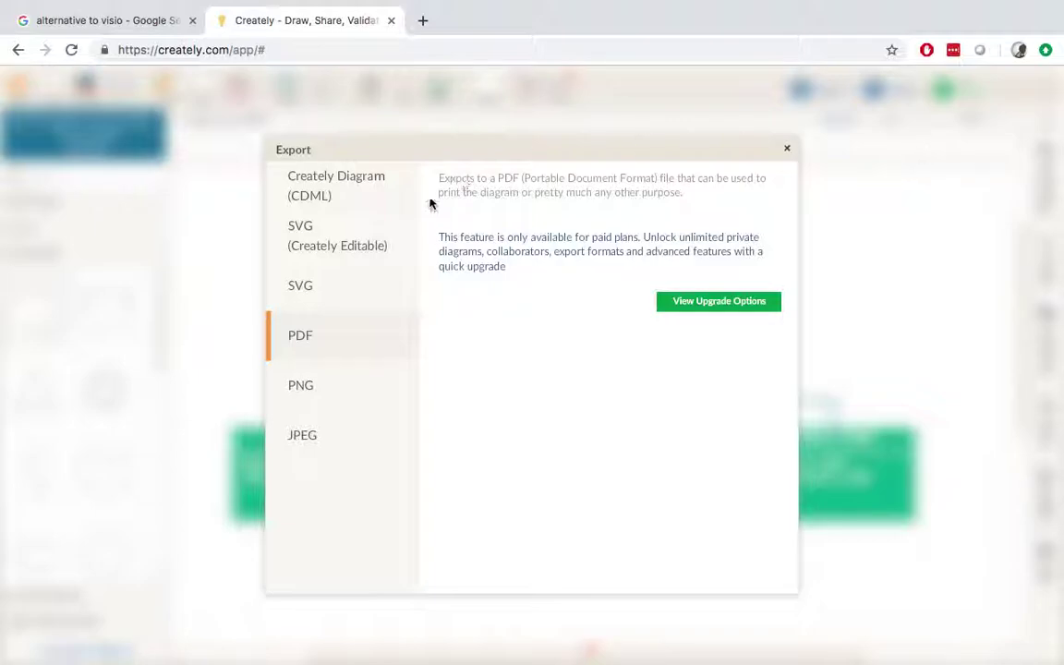
{"action": "left_click", "coordinate": [344, 397]}
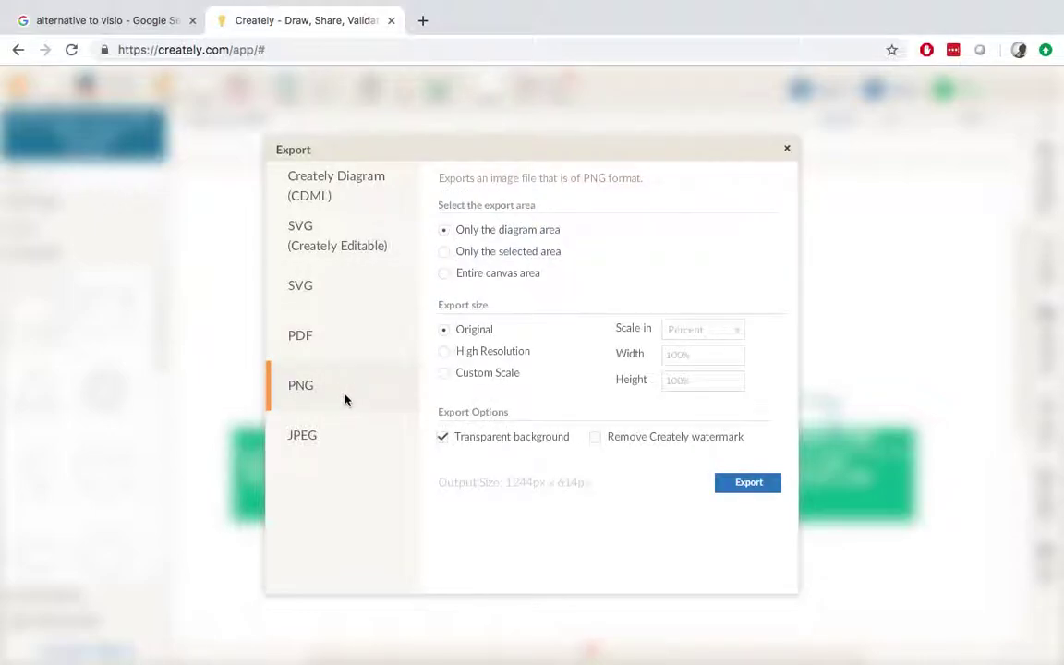
{"action": "left_click", "coordinate": [349, 445]}
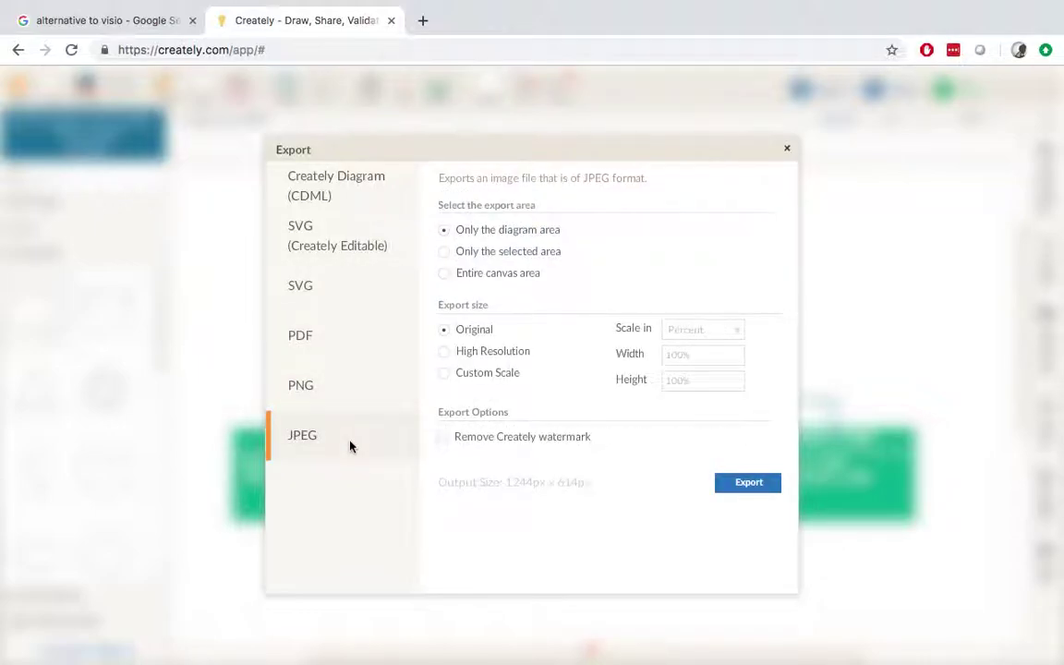
{"action": "left_click", "coordinate": [786, 153]}
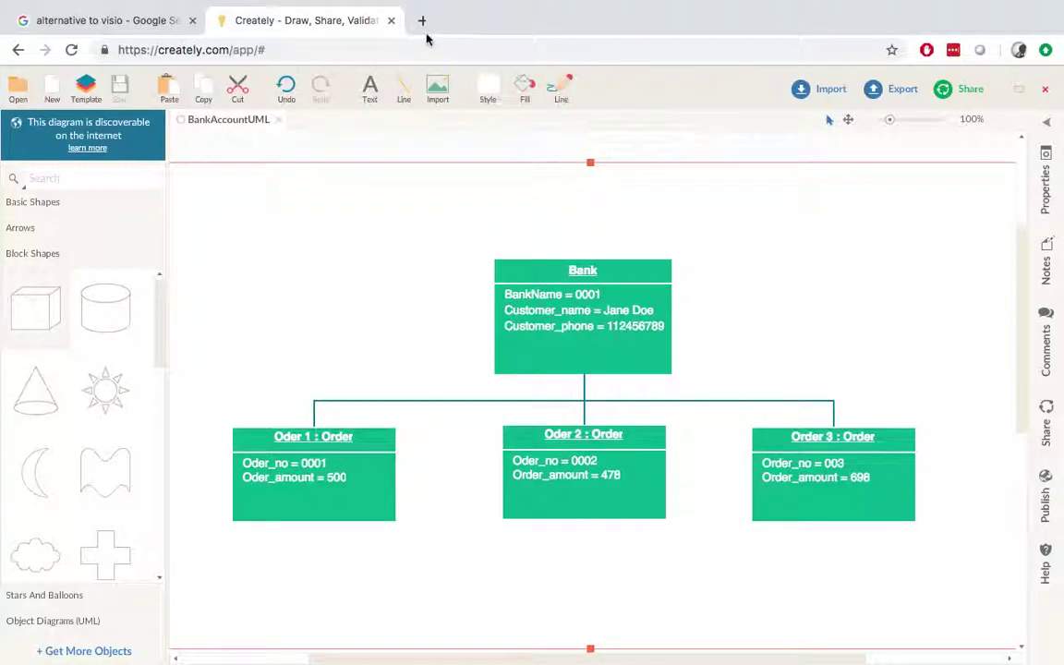
{"action": "left_click", "coordinate": [391, 22]}
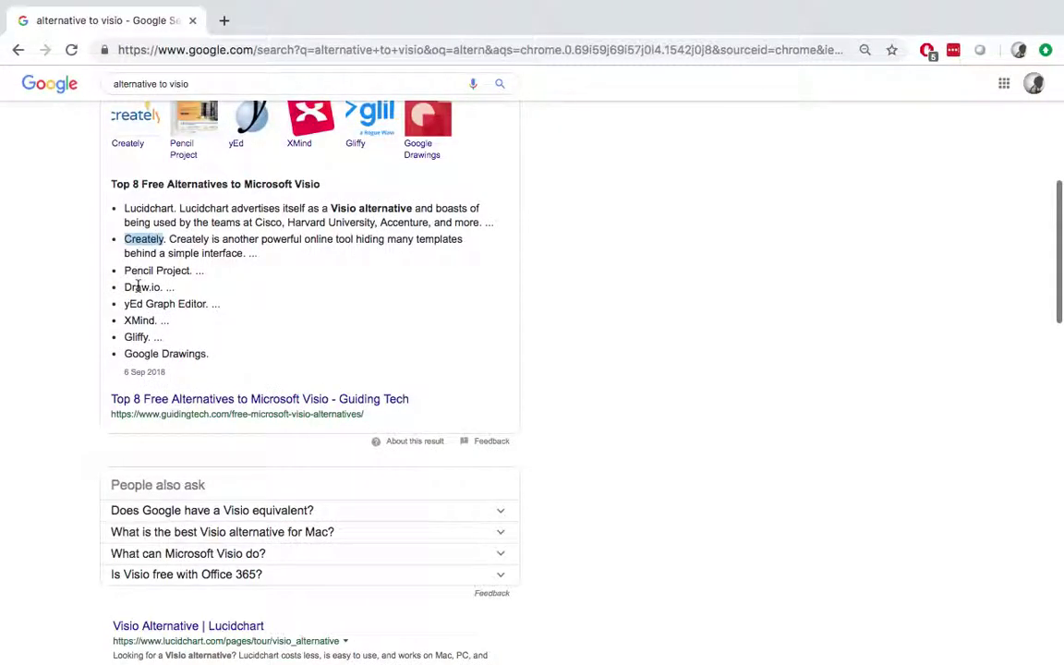
- Search the web for Pencil Project from the alternatives list, view its home page's download offer, and close the page
{"action": "mouse_move", "coordinate": [125, 270]}
{"action": "left_mouse_down"}
{"action": "mouse_move", "coordinate": [187, 268]}
{"action": "mouse_move", "coordinate": [224, 241]}
{"action": "left_mouse_up"}
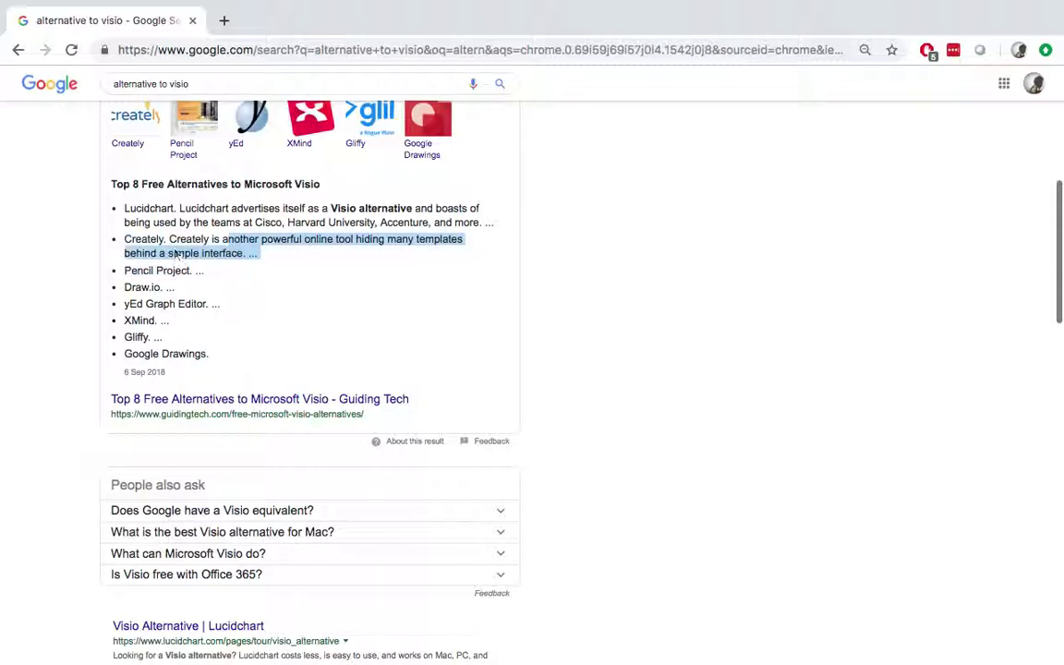
{"action": "mouse_move", "coordinate": [125, 270]}
{"action": "left_mouse_down"}
{"action": "mouse_move", "coordinate": [188, 265]}
{"action": "mouse_move", "coordinate": [176, 284]}
{"action": "mouse_move", "coordinate": [126, 268]}
{"action": "mouse_move", "coordinate": [191, 269]}
{"action": "left_mouse_up"}
{"action": "left_click", "coordinate": [157, 276]}
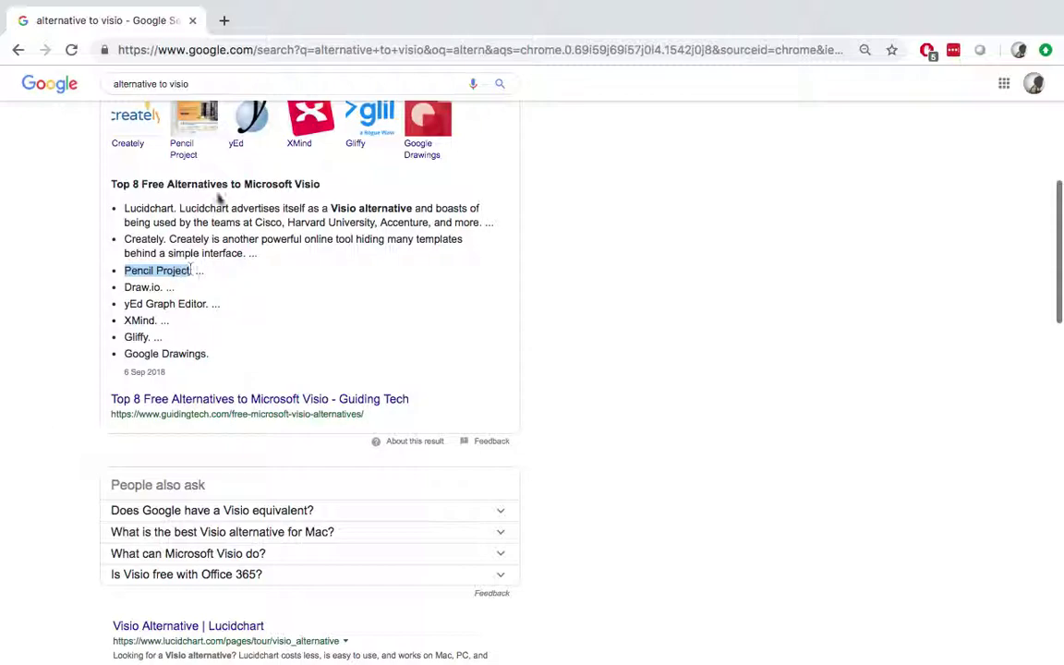
{"action": "key", "text": "ctrl+c"}
{"action": "left_click", "coordinate": [223, 21]}
{"action": "key", "text": "ctrl+v"}
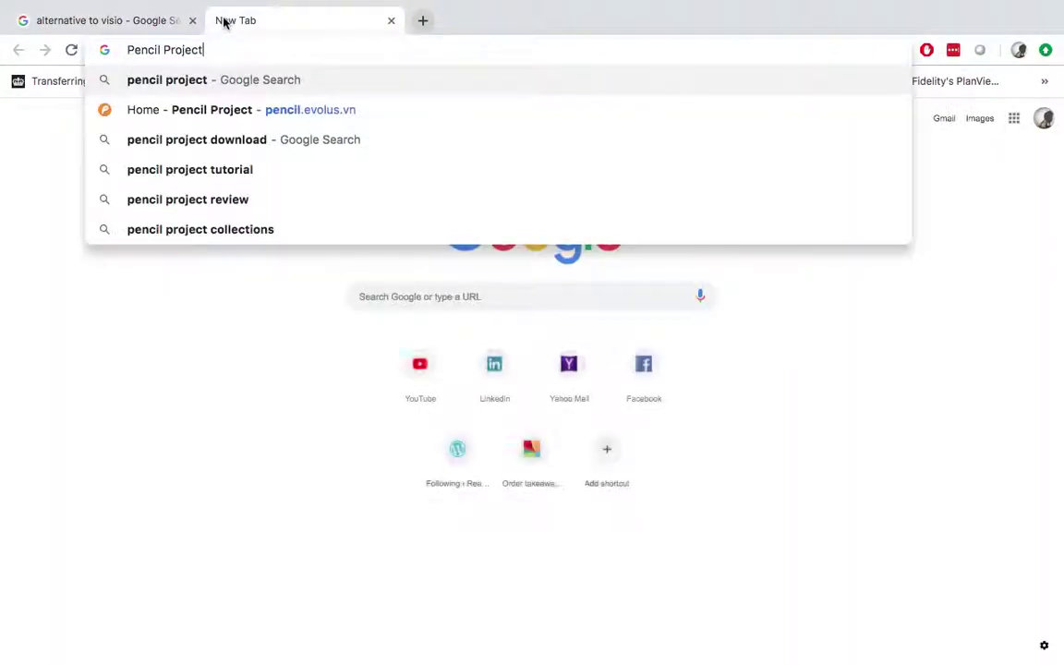
{"action": "key", "text": "Return"}
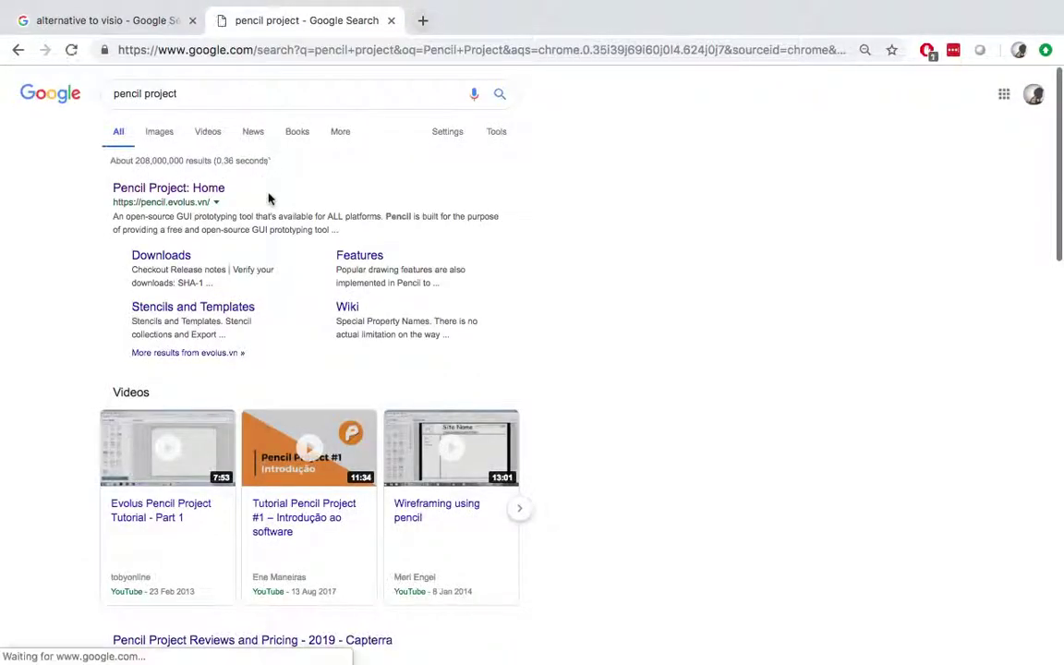
{"action": "left_click", "coordinate": [195, 188]}
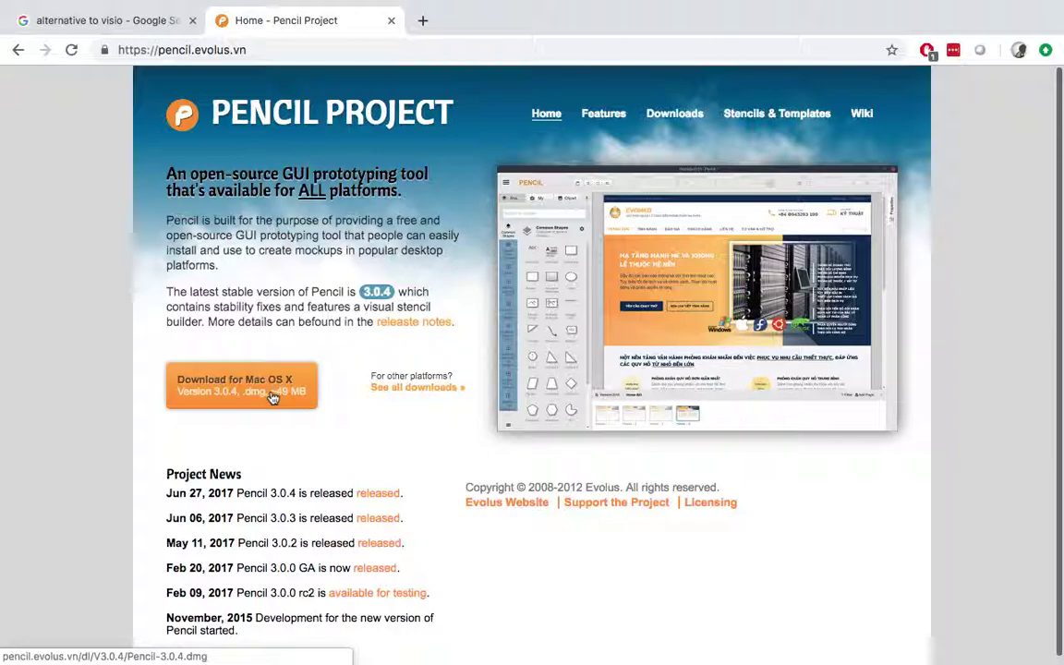
{"action": "left_click", "coordinate": [393, 22]}
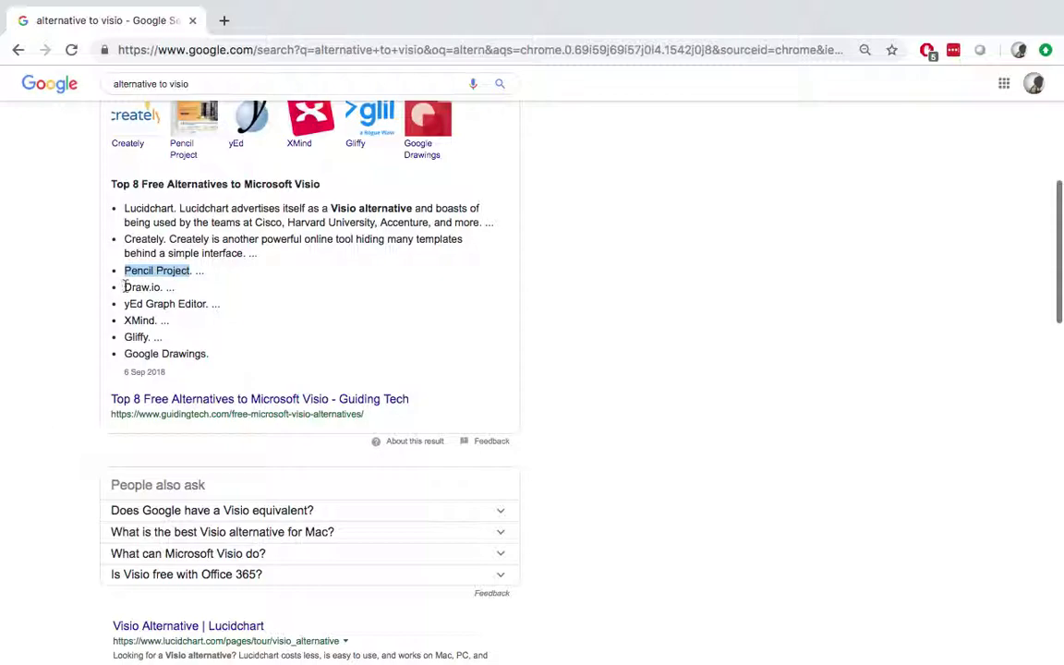
- Open the Draw.io website in a new browser tab, using its name from the alternatives list
{"action": "left_click_drag", "start_coordinate": [124, 287], "coordinate": [160, 293]}
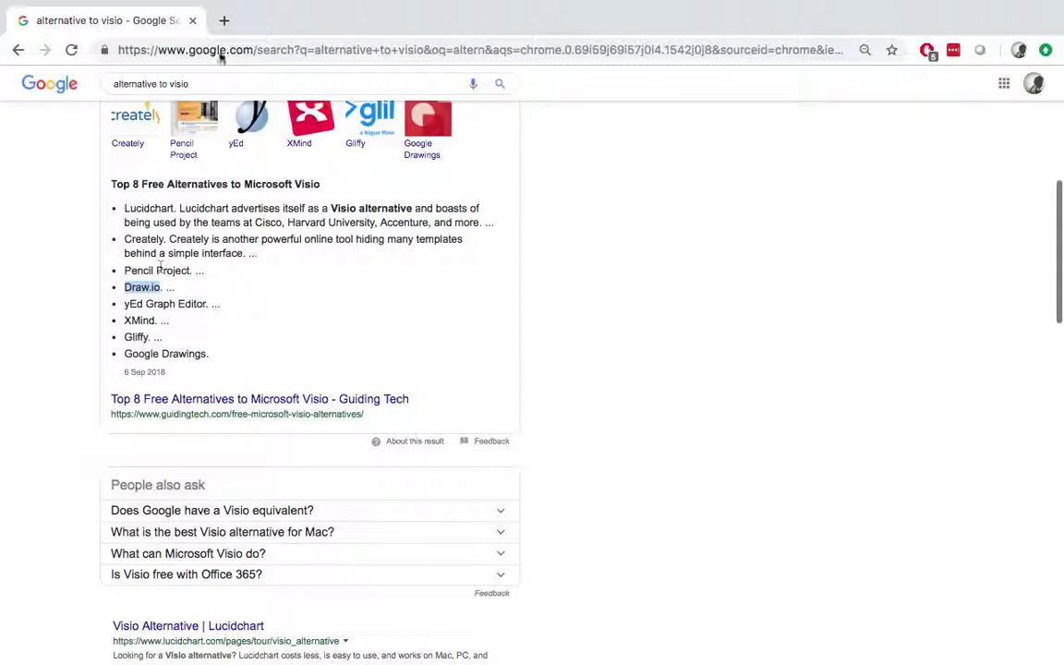
{"action": "left_click", "coordinate": [225, 20]}
{"action": "key", "text": "super+v"}
{"action": "key", "text": "Return"}
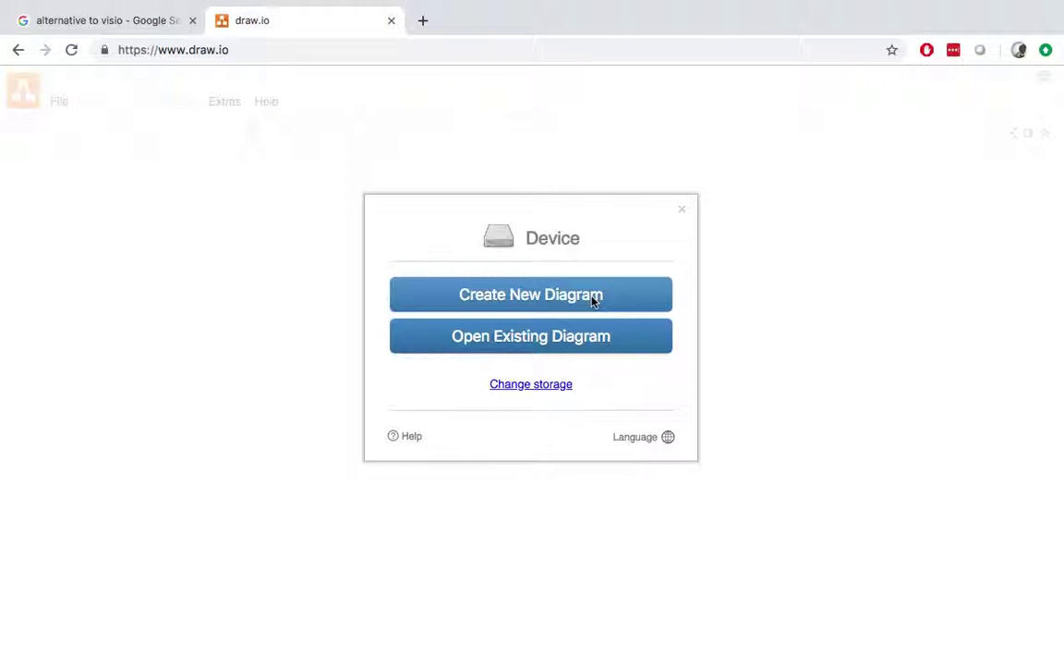
- Create a new blank diagram with the filename new1
{"action": "left_click", "coordinate": [593, 300]}
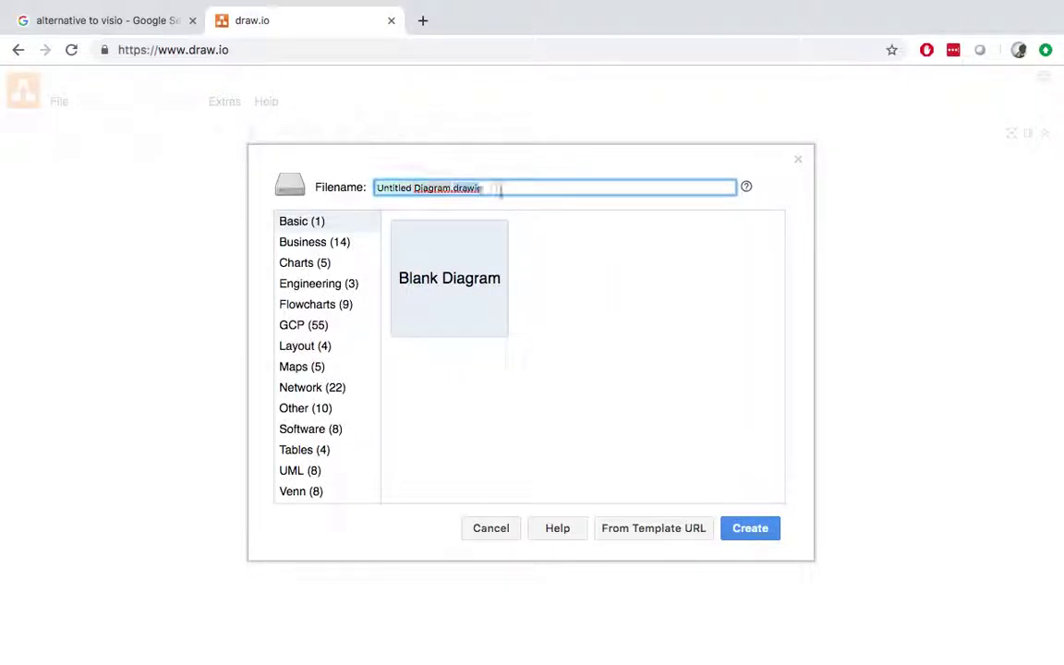
{"action": "type", "text": "new1"}
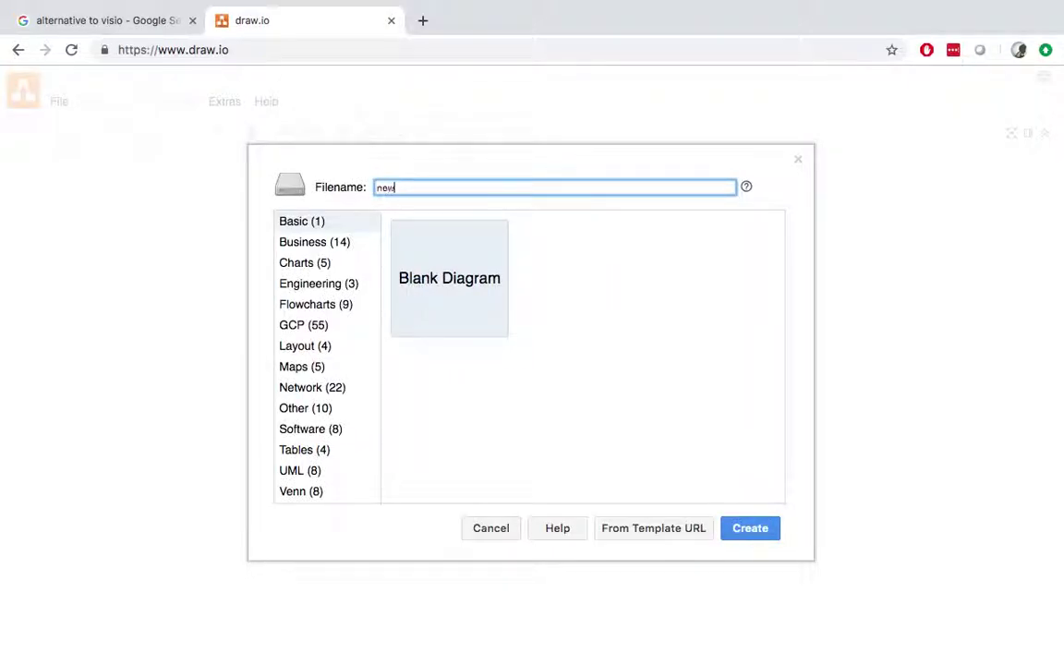
{"action": "left_click", "coordinate": [751, 532]}
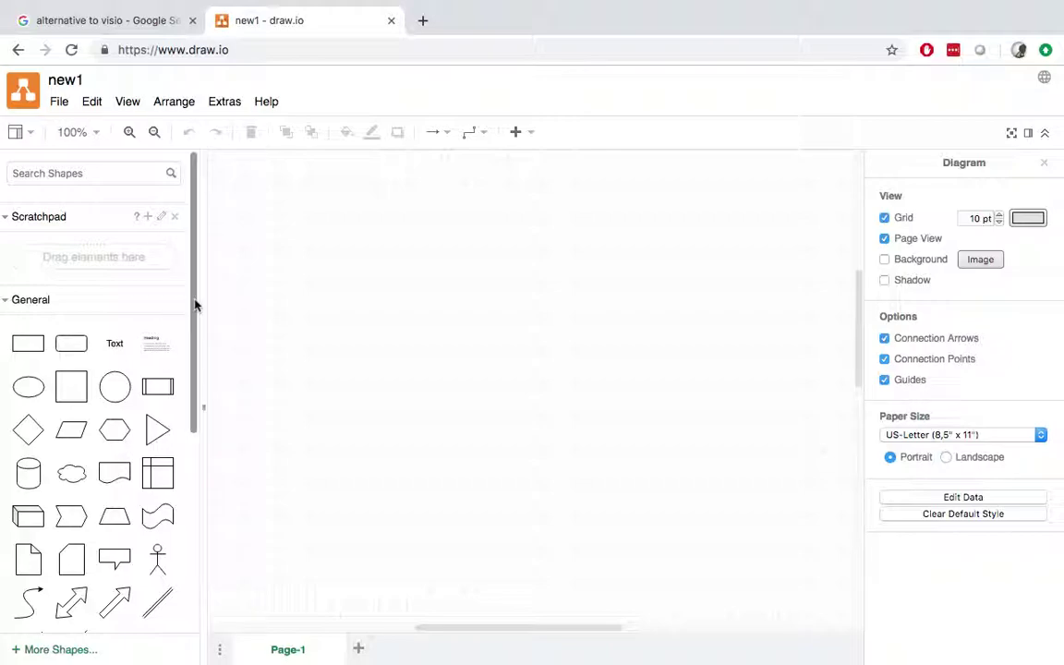
- Look through the available shape libraries and expand BPMN General to view its shapes
{"action": "left_click_drag", "start_coordinate": [194, 304], "coordinate": [208, 490]}
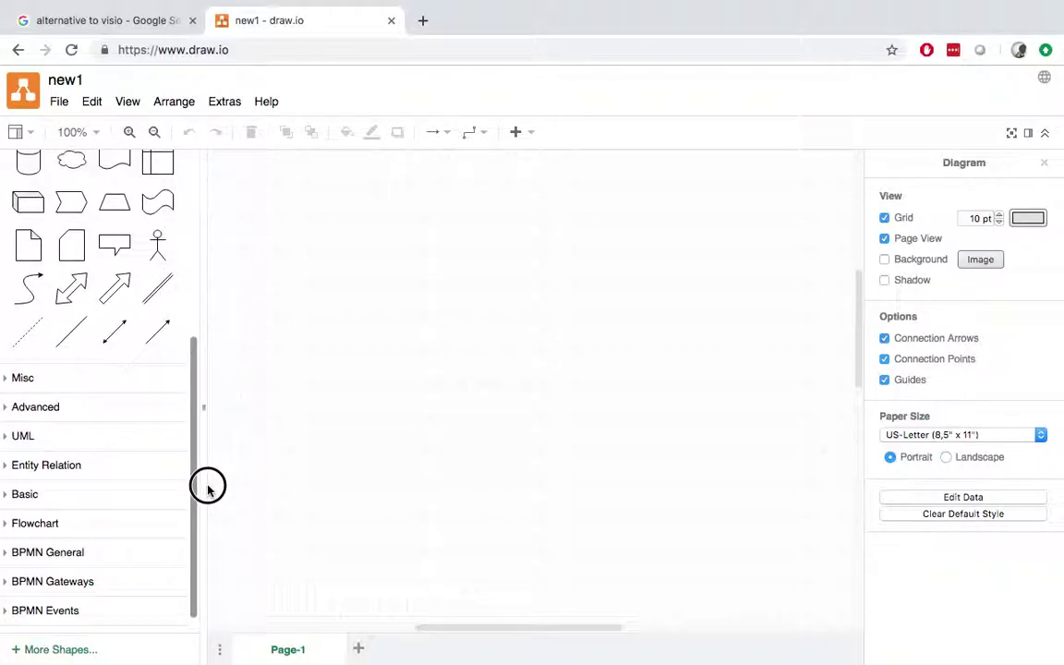
{"action": "left_click_drag", "start_coordinate": [207, 490], "coordinate": [197, 475]}
{"action": "scroll", "coordinate": [136, 470], "scroll_direction": "up", "scroll_amount": 1}
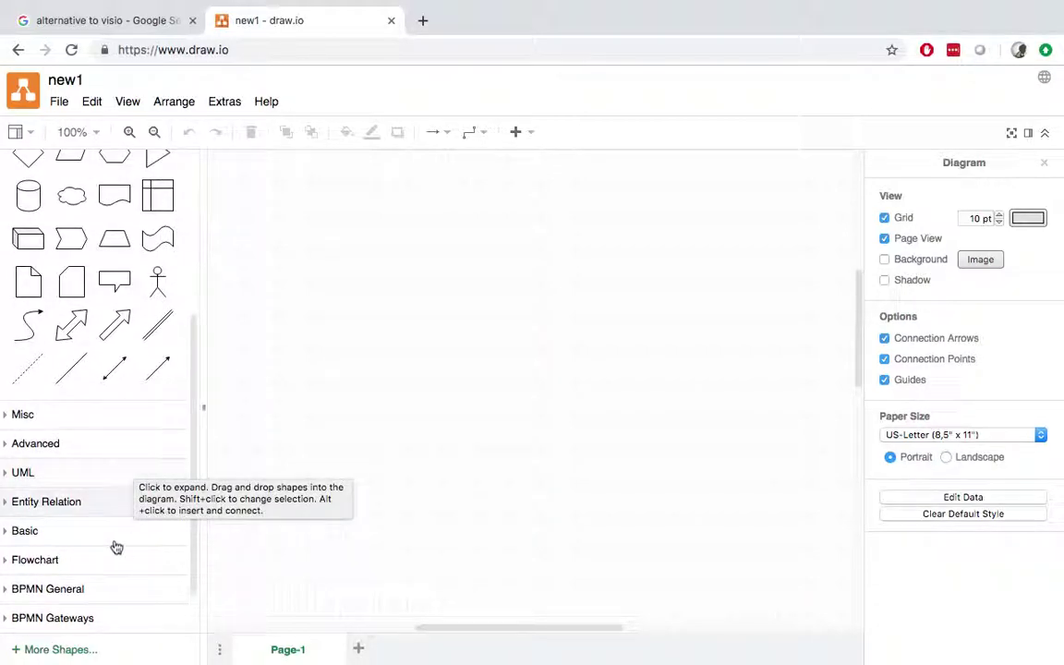
{"action": "scroll", "coordinate": [116, 554], "scroll_direction": "down", "scroll_amount": 2}
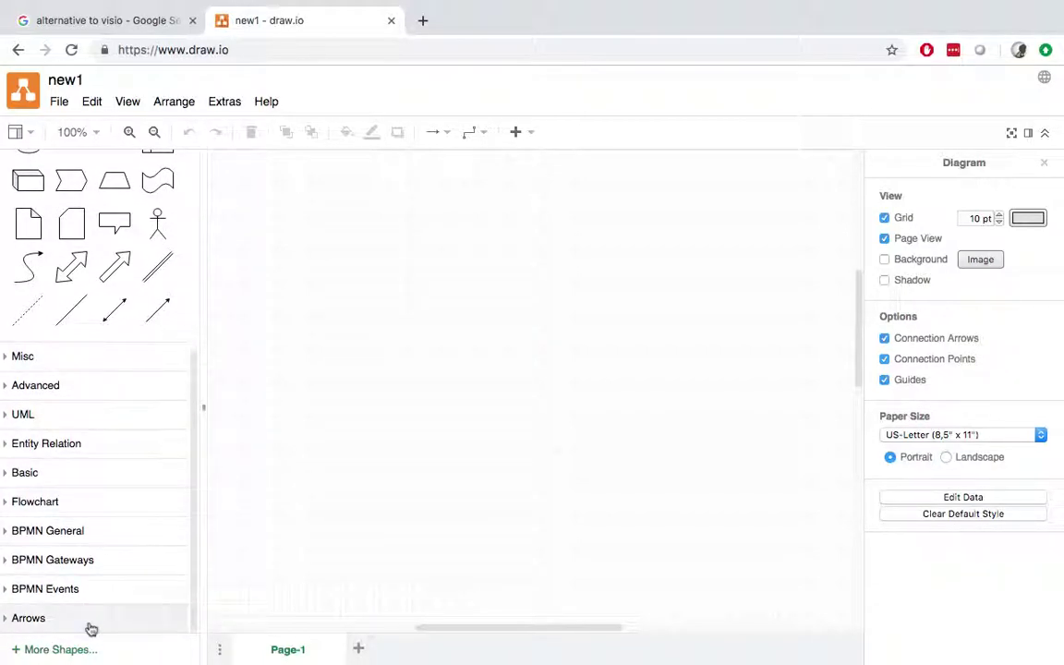
{"action": "left_click", "coordinate": [120, 532]}
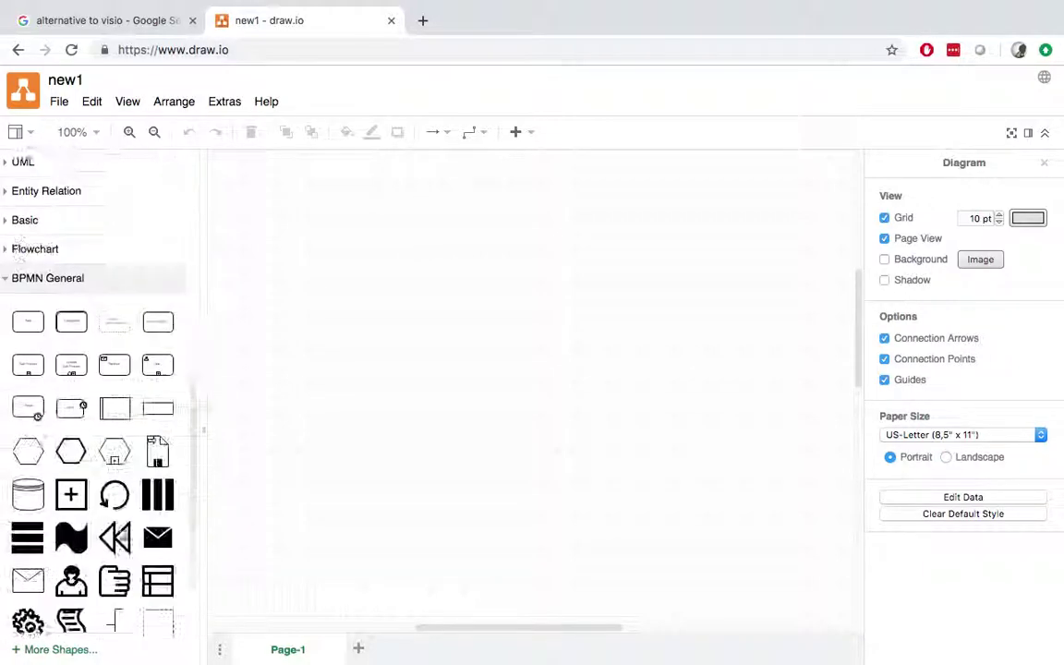
{"action": "scroll", "coordinate": [125, 472], "scroll_direction": "up", "scroll_amount": 5}
- Insert two three-section class shapes from the UML library and move the second further below the first
{"action": "left_click", "coordinate": [91, 469]}
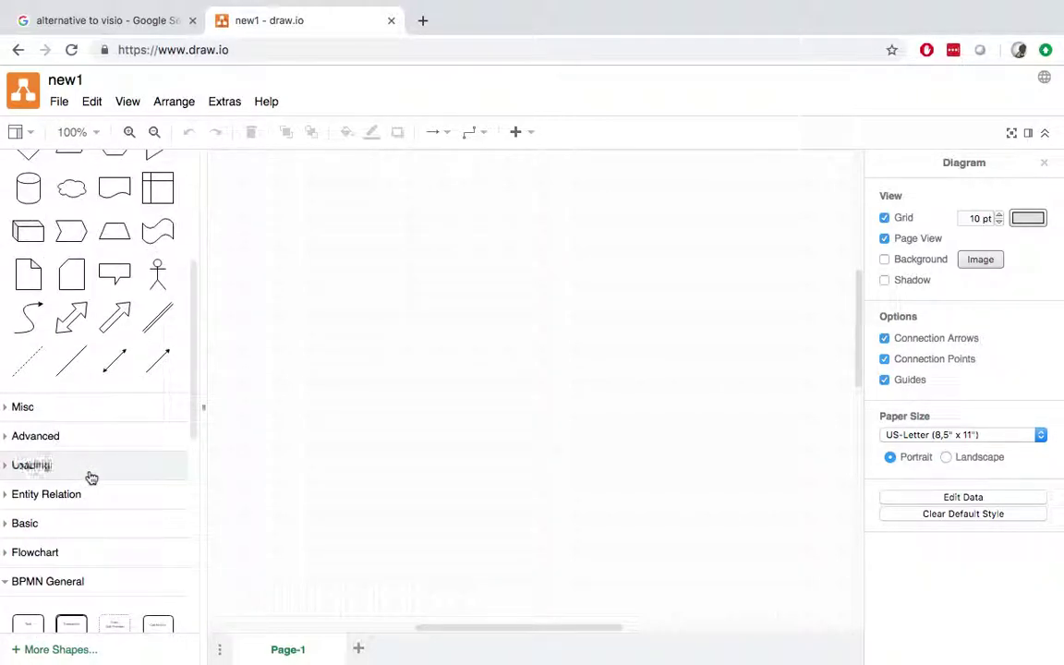
{"action": "left_click", "coordinate": [118, 510]}
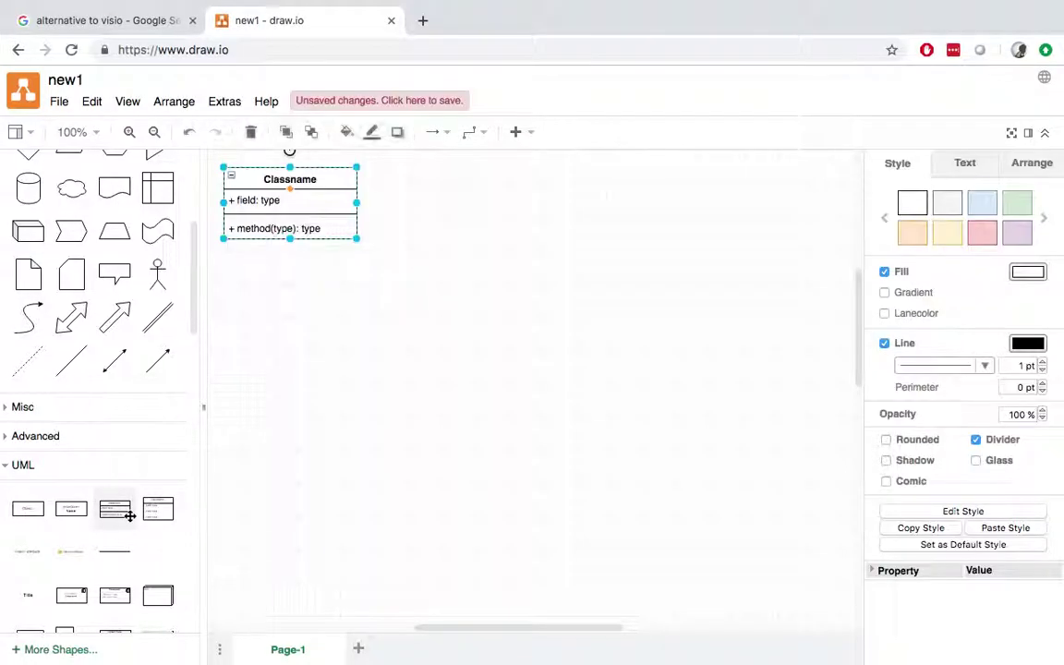
{"action": "left_click", "coordinate": [113, 508]}
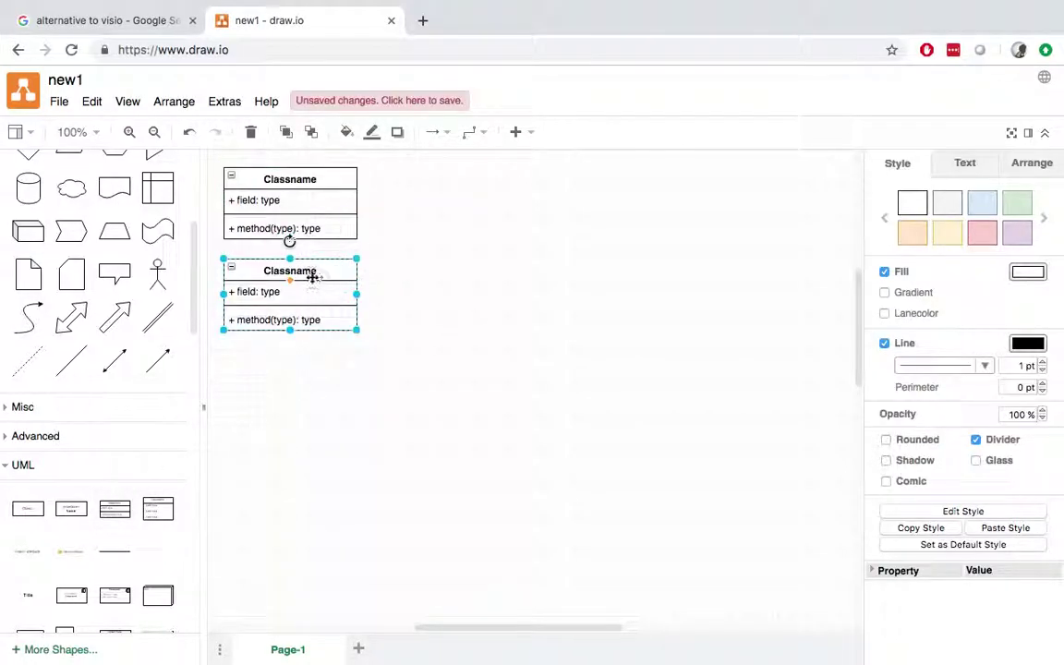
{"action": "left_click_drag", "start_coordinate": [309, 276], "coordinate": [309, 346]}
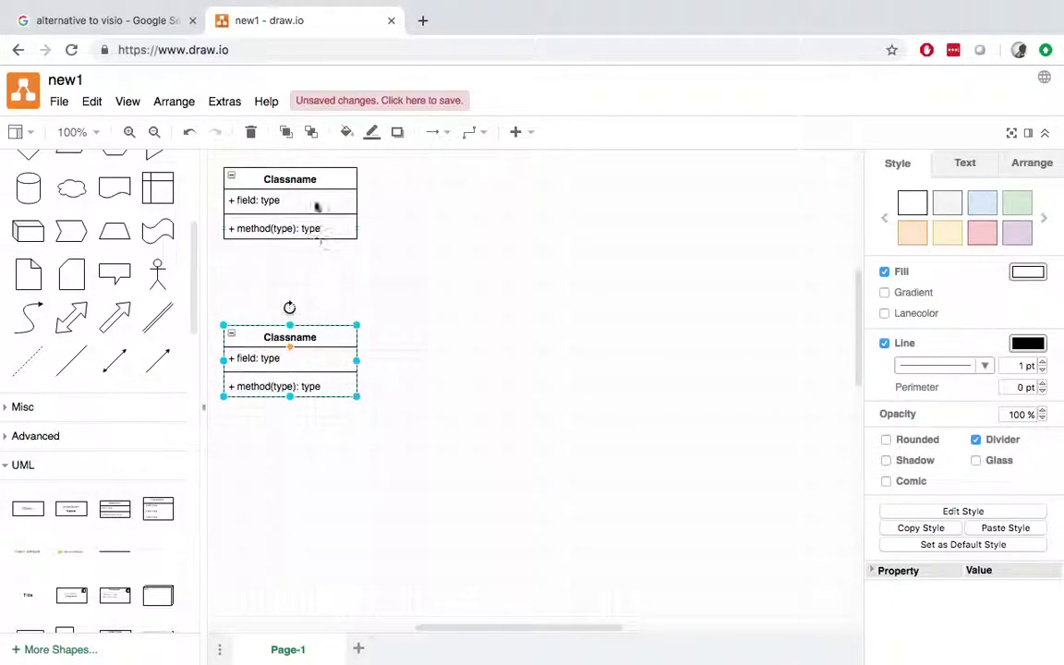
- Change the title of the upper class shape to Bank
{"action": "double_click", "coordinate": [301, 182]}
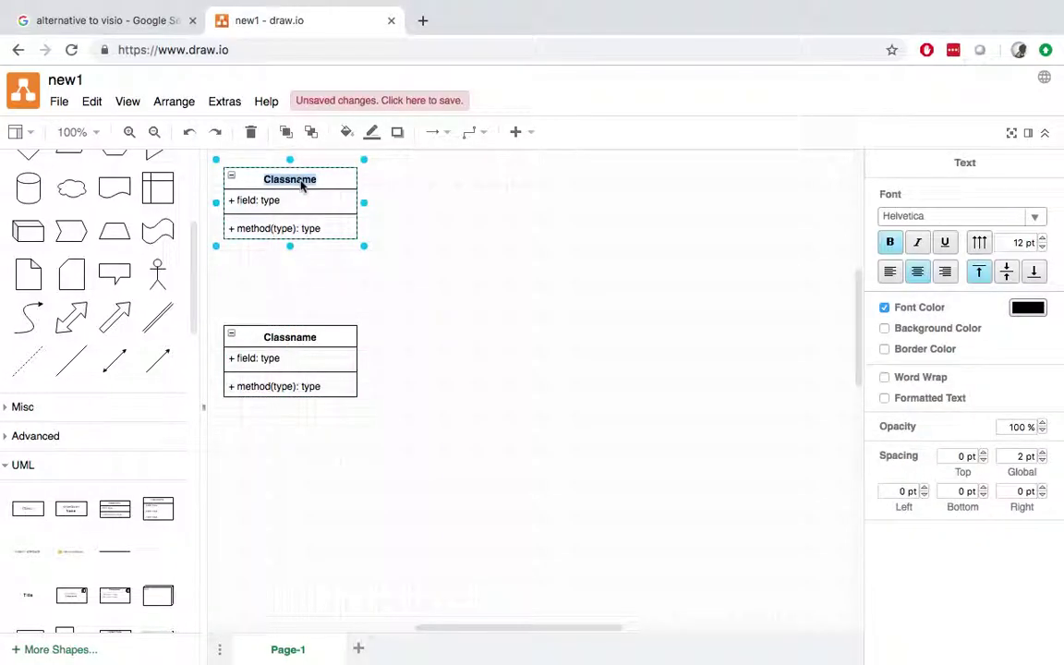
{"action": "type", "text": "B"}
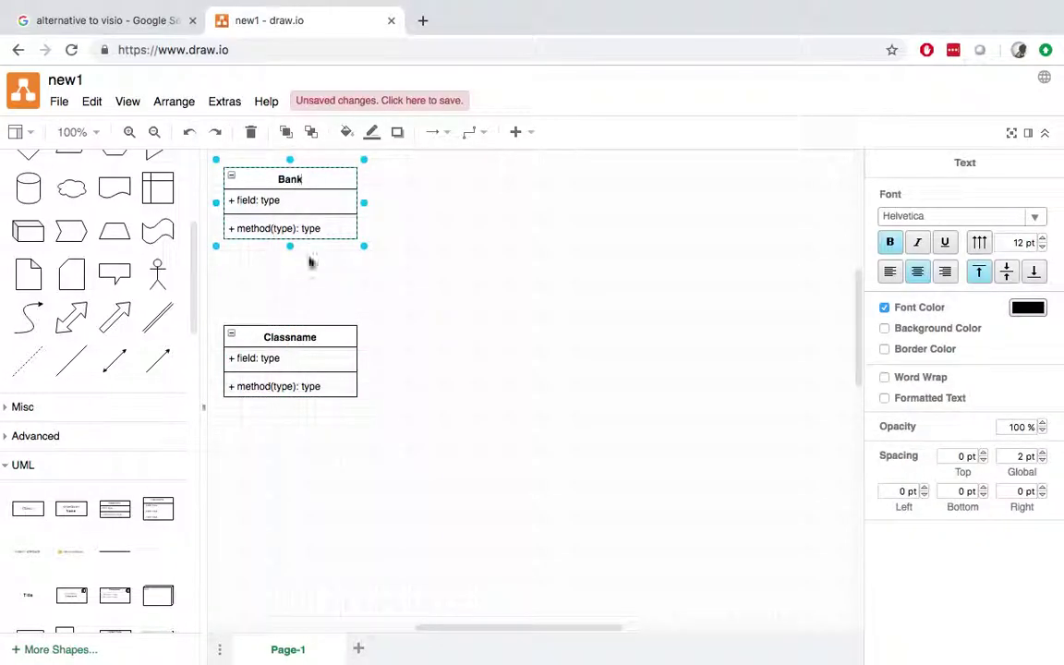
{"action": "type", "text": "ank"}
- Change the title of the lower class shape to BankAccount and commit the text
{"action": "left_click", "coordinate": [291, 327]}
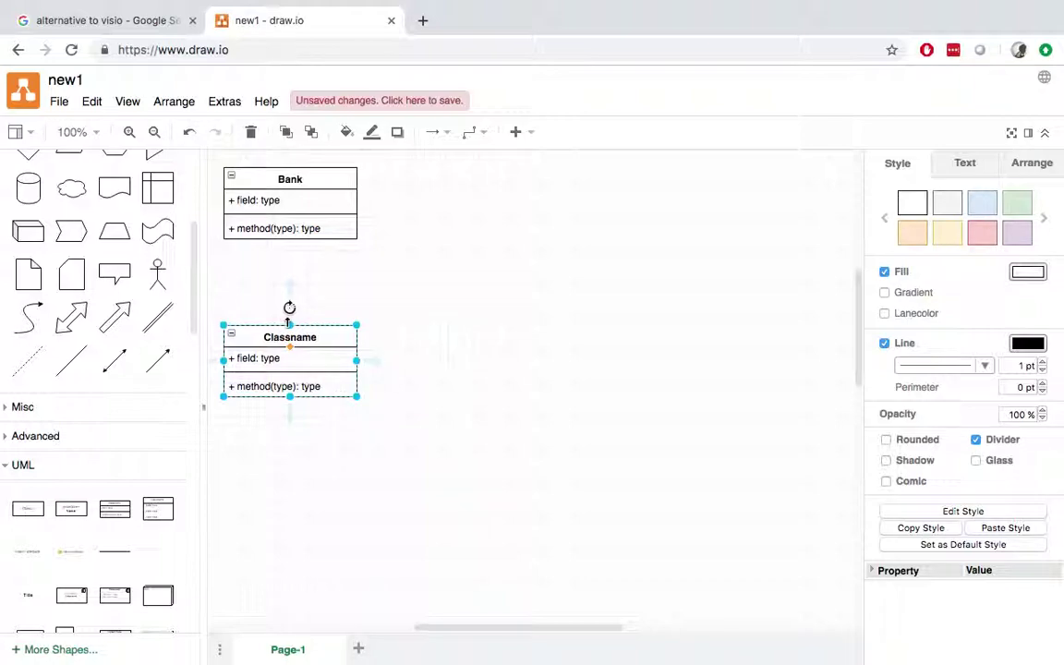
{"action": "double_click", "coordinate": [311, 340]}
{"action": "type", "text": "B"}
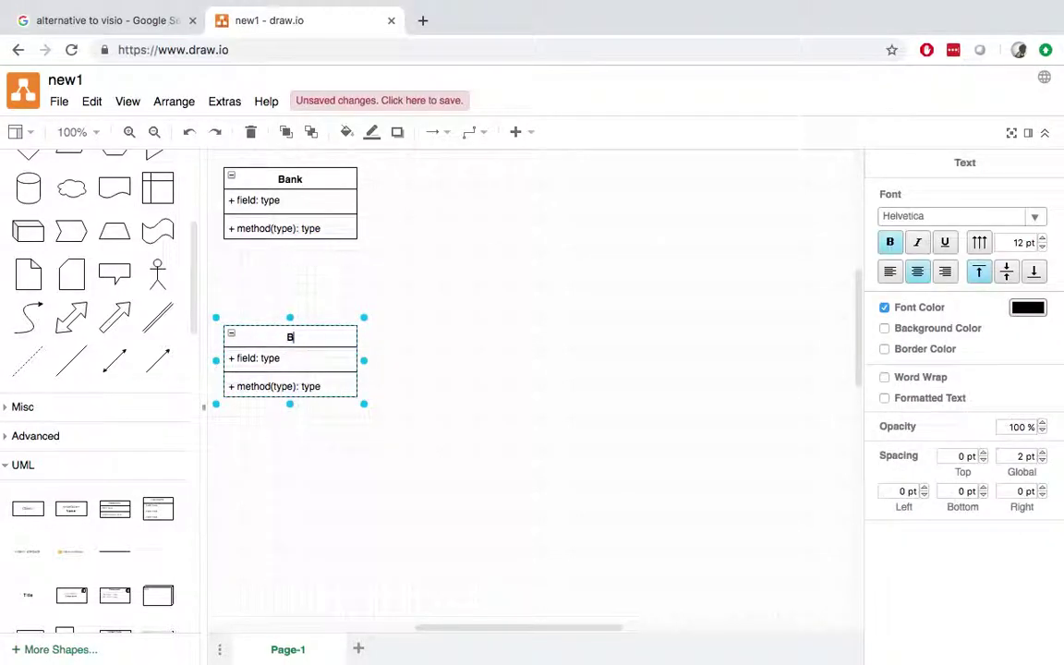
{"action": "type", "text": "ankAccount"}
{"action": "left_click", "coordinate": [434, 313]}
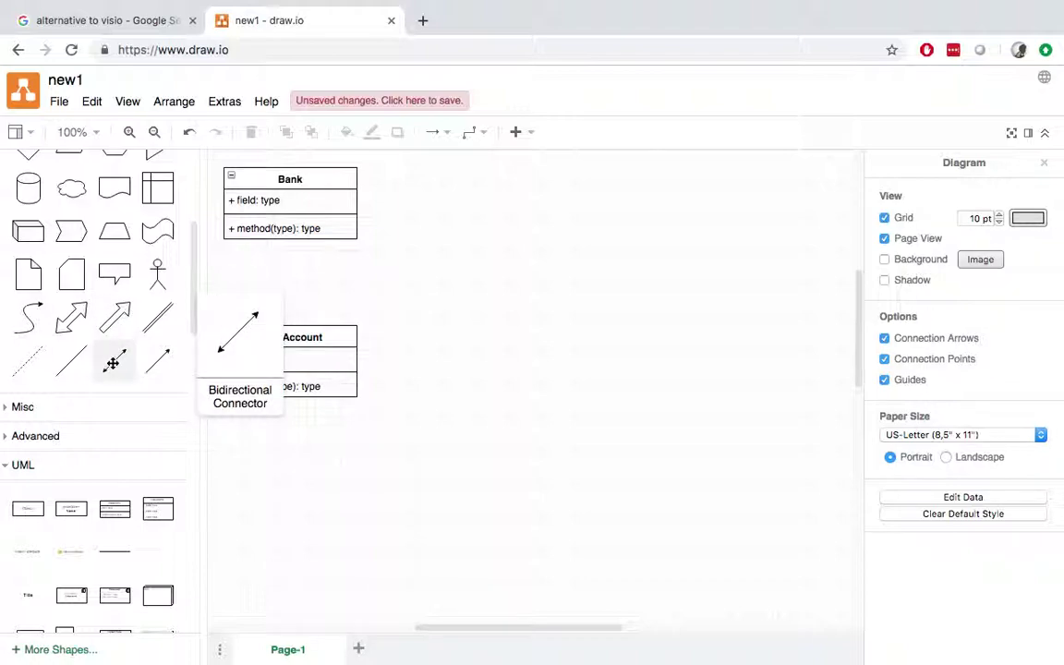
- Add a dashed return arrow from the UML shapes and connect it from Bank's lower edge to BankAccount's upper edge
{"action": "scroll", "coordinate": [115, 485], "scroll_direction": "down", "scroll_amount": 10}
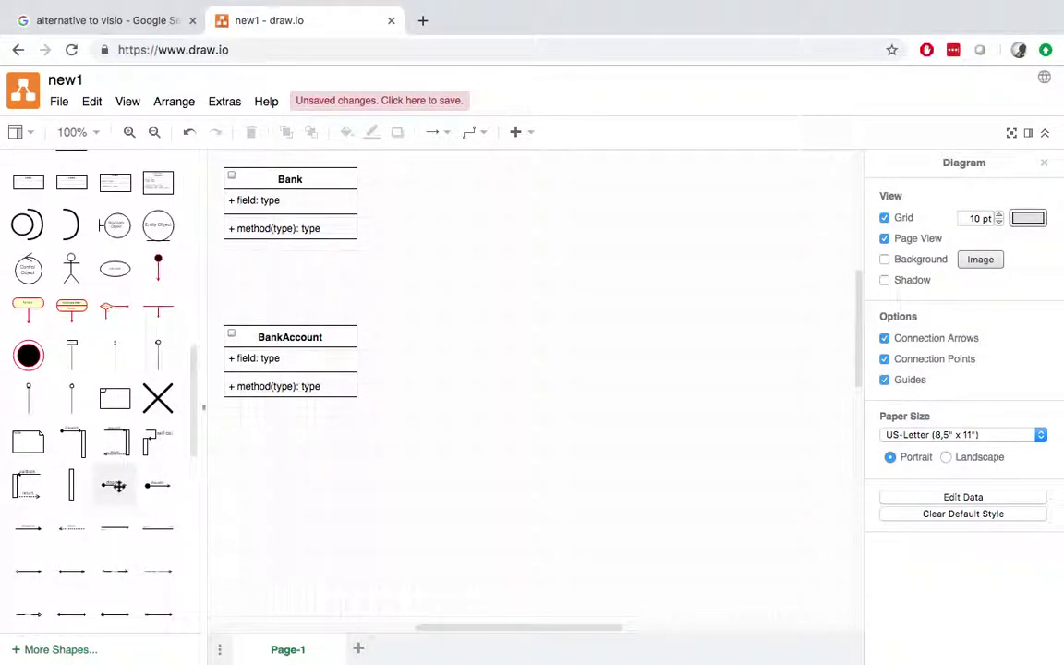
{"action": "scroll", "coordinate": [128, 569], "scroll_direction": "down", "scroll_amount": 6}
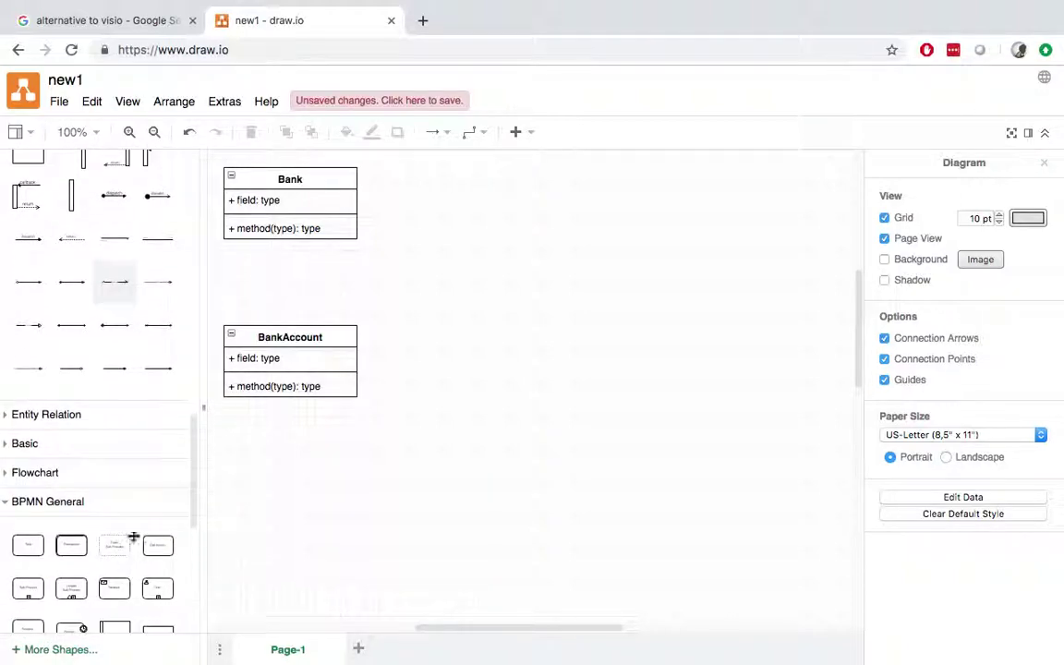
{"action": "left_click", "coordinate": [72, 240]}
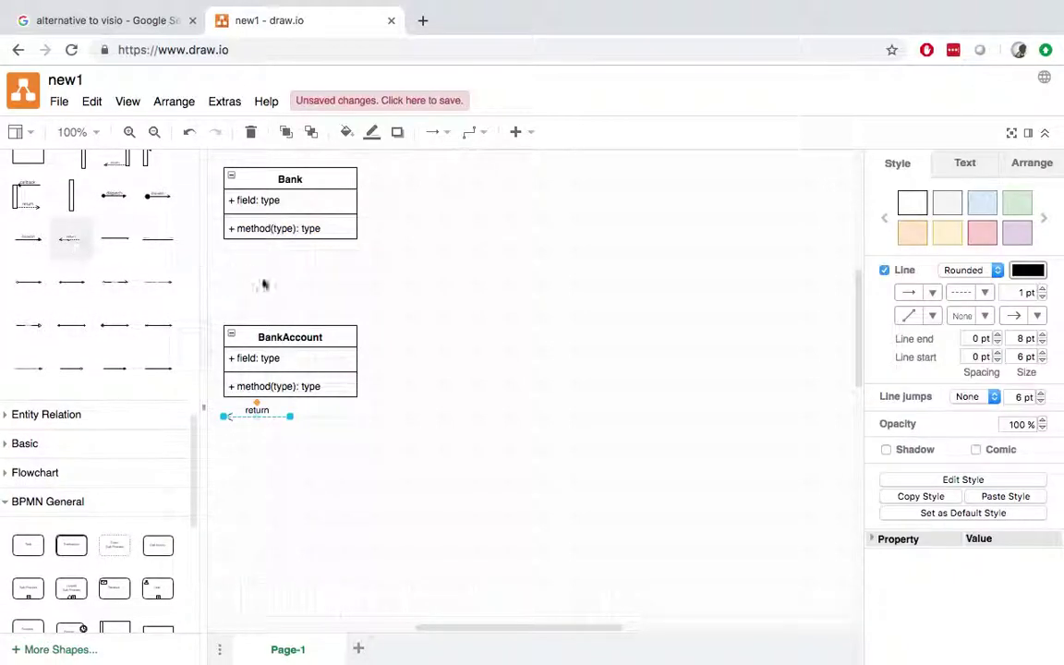
{"action": "left_click_drag", "start_coordinate": [292, 421], "coordinate": [290, 242]}
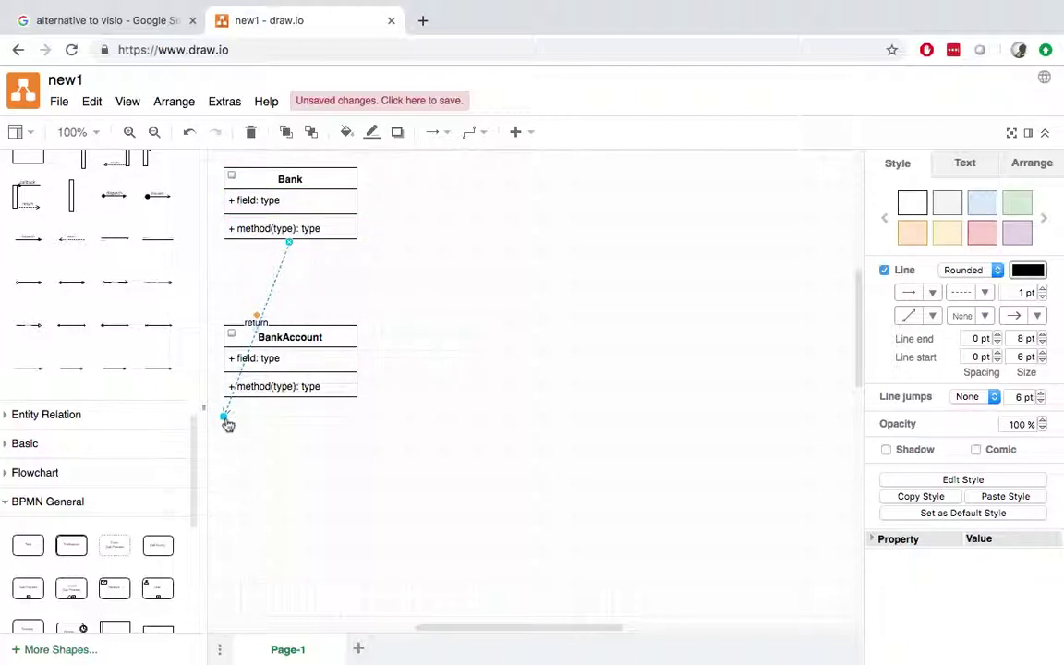
{"action": "left_click_drag", "start_coordinate": [226, 419], "coordinate": [323, 316]}
{"action": "left_click", "coordinate": [435, 315]}
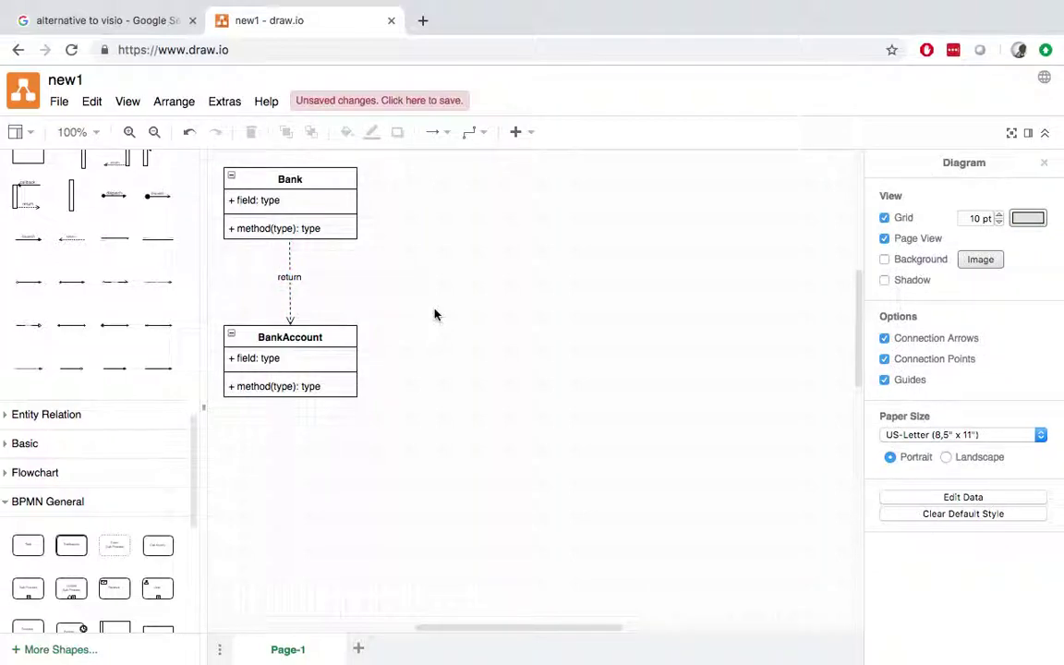
- Look through the BPMN General, BPMN Gateways, BPMN Events and Arrows shape libraries
{"action": "scroll", "coordinate": [96, 457], "scroll_direction": "down", "scroll_amount": 3}
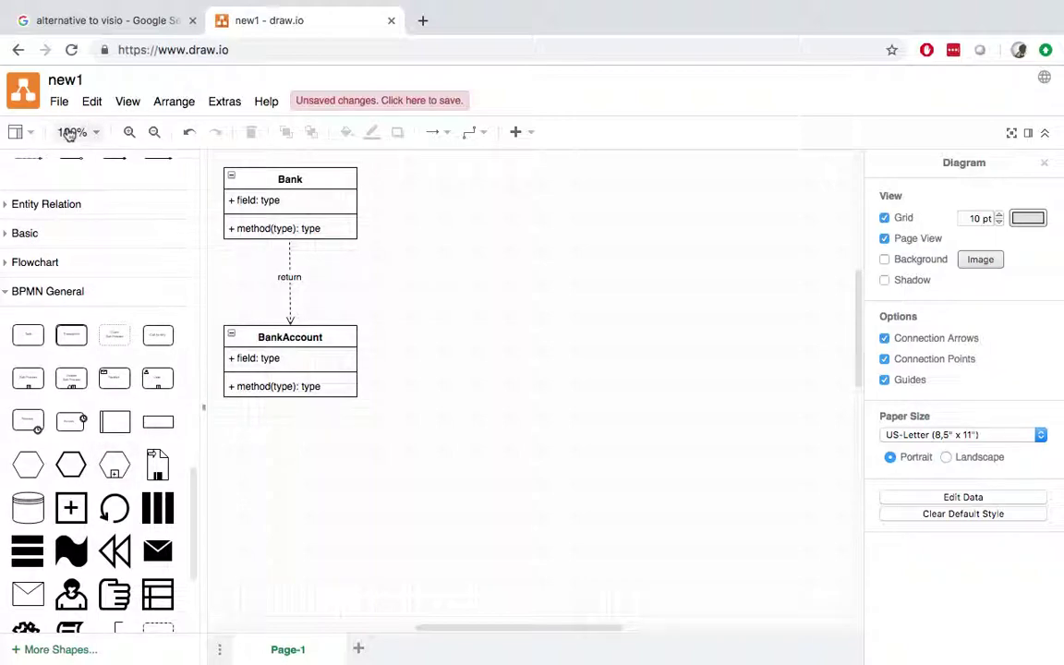
{"action": "mouse_move", "coordinate": [104, 382]}
{"action": "scroll", "coordinate": [104, 383], "scroll_direction": "down", "scroll_amount": 3}
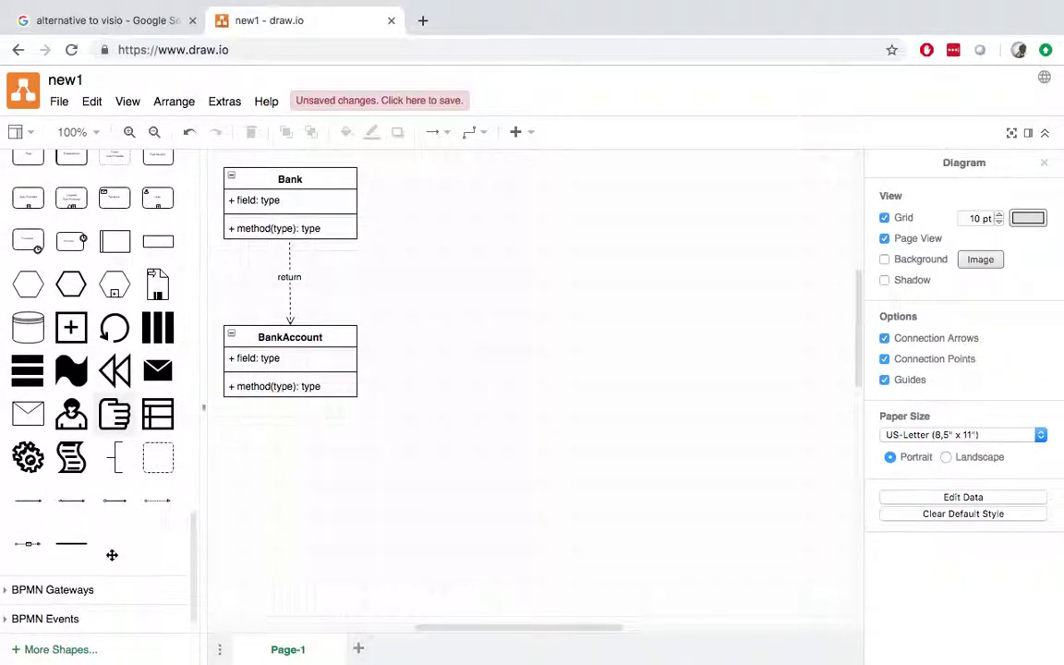
{"action": "left_click", "coordinate": [72, 565]}
{"action": "scroll", "coordinate": [73, 570], "scroll_direction": "down", "scroll_amount": 5}
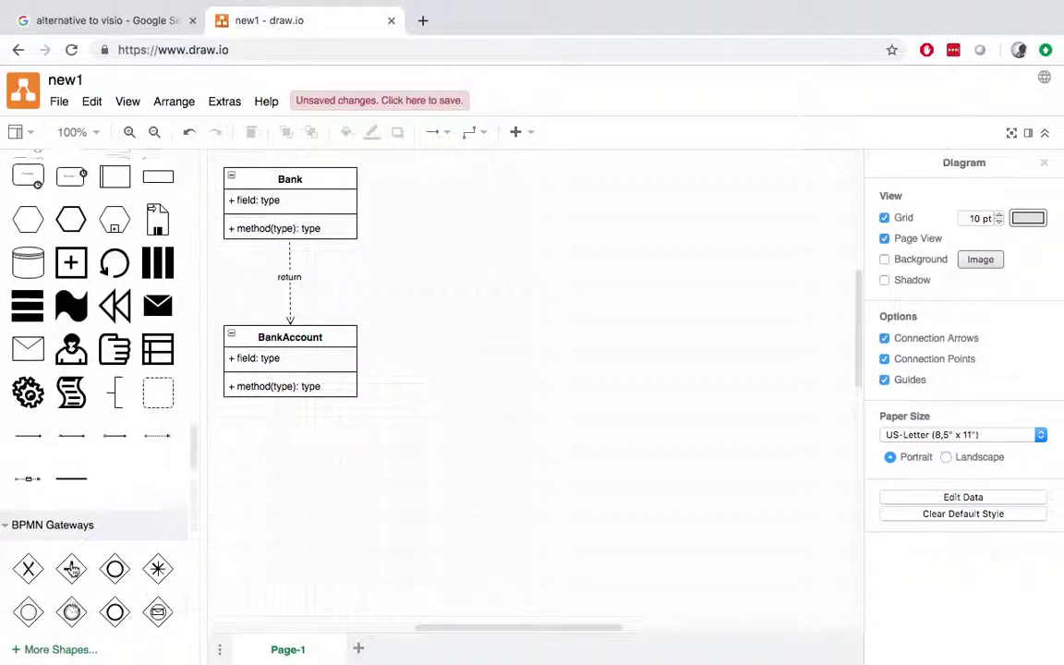
{"action": "left_click", "coordinate": [70, 591]}
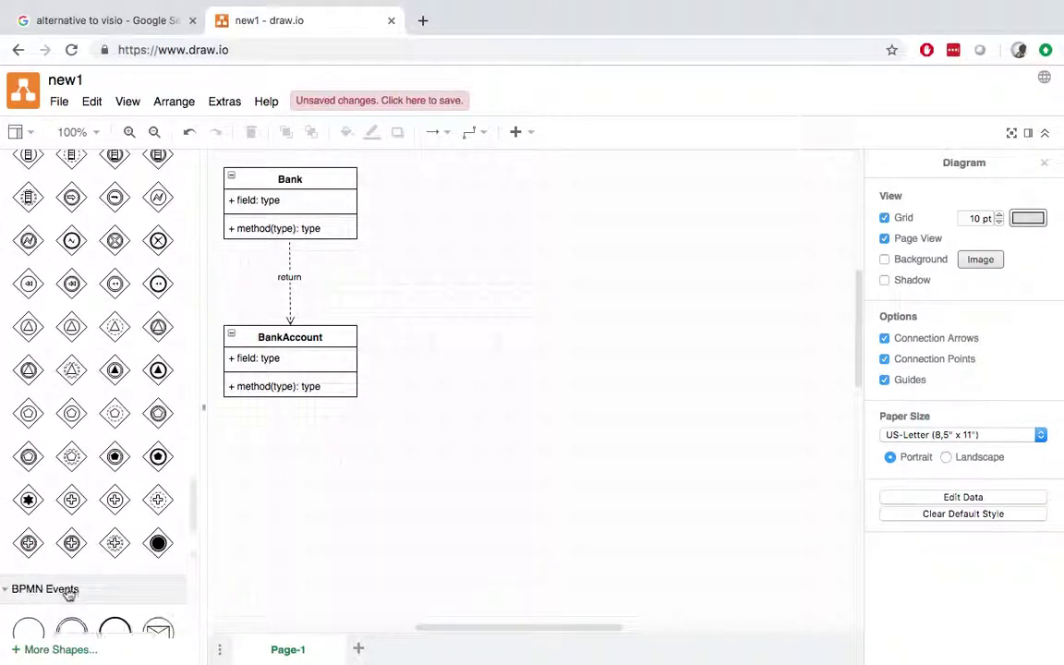
{"action": "scroll", "coordinate": [69, 596], "scroll_direction": "down", "scroll_amount": 5}
{"action": "left_click", "coordinate": [59, 621]}
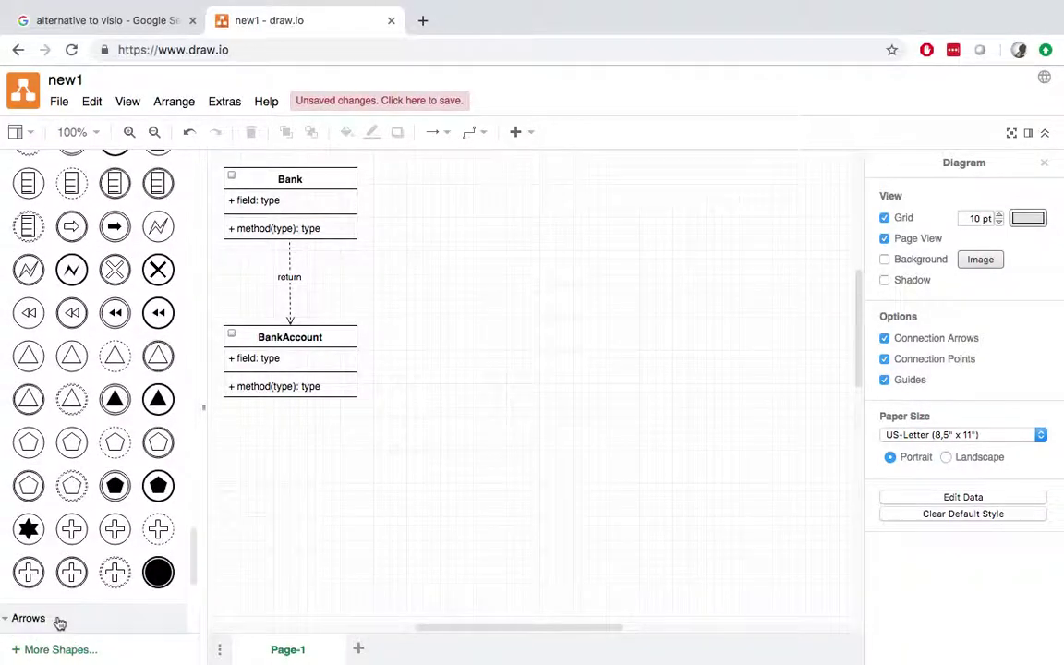
{"action": "scroll", "coordinate": [60, 624], "scroll_direction": "down", "scroll_amount": 5}
{"action": "scroll", "coordinate": [59, 624], "scroll_direction": "up", "scroll_amount": 15}
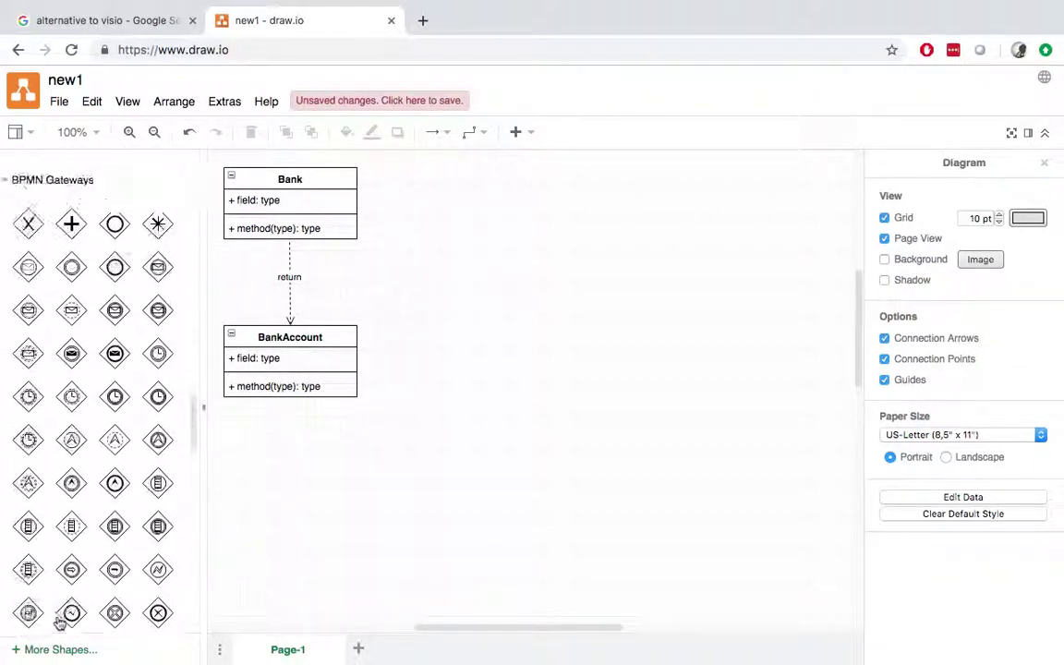
- Review the additional shape libraries offered, from Mockups to the networking and business sets, and apply the selection
{"action": "left_click", "coordinate": [60, 653]}
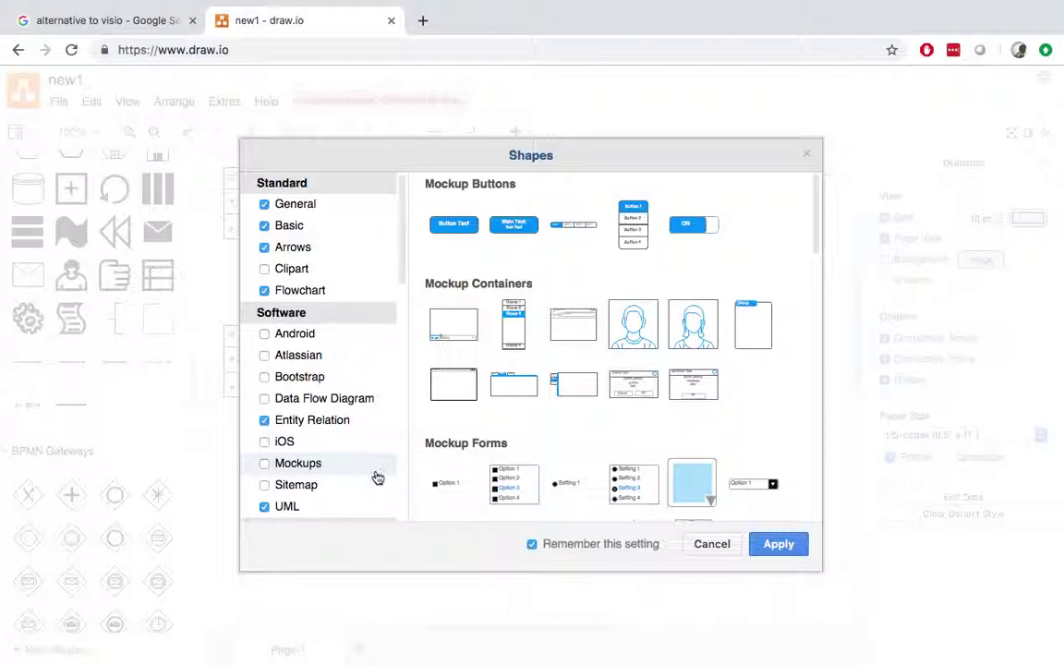
{"action": "scroll", "coordinate": [376, 477], "scroll_direction": "down", "scroll_amount": 5}
{"action": "scroll", "coordinate": [374, 474], "scroll_direction": "down", "scroll_amount": 5}
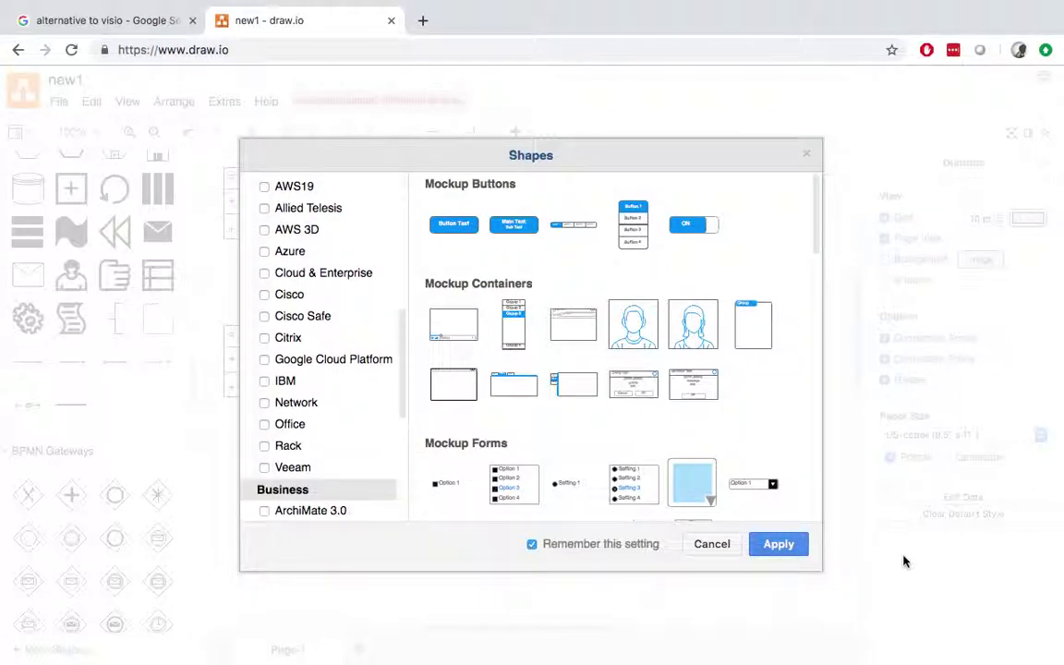
{"action": "left_click", "coordinate": [800, 544]}
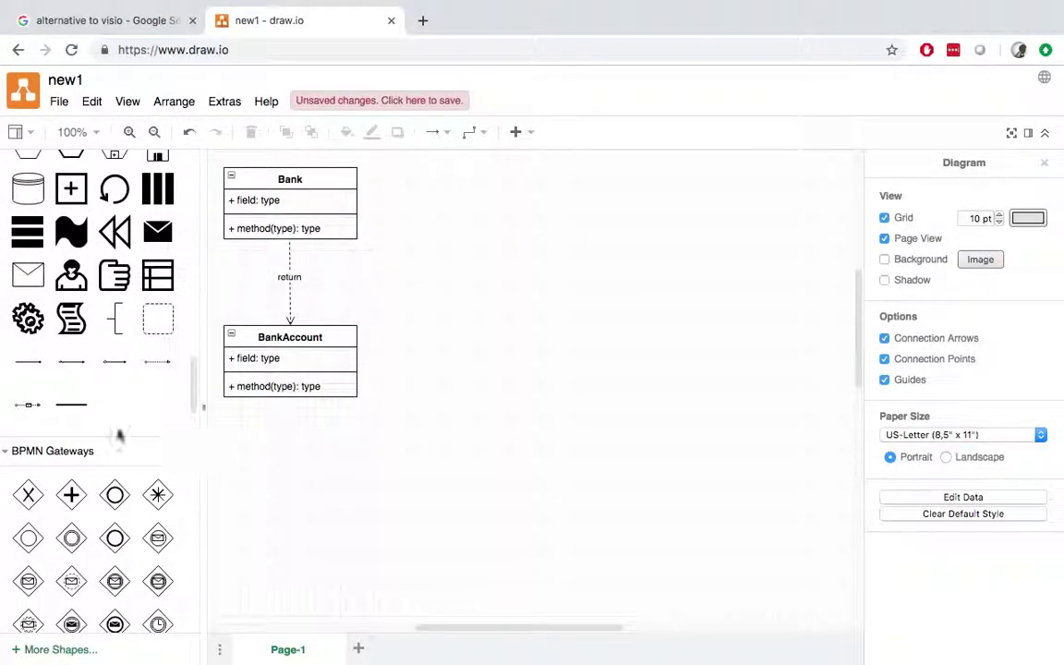
- Collapse the BPMN Gateways, General and UML shape libraries and expand the Advanced library
{"action": "left_click", "coordinate": [48, 452]}
{"action": "scroll", "coordinate": [46, 448], "scroll_direction": "down", "scroll_amount": 10}
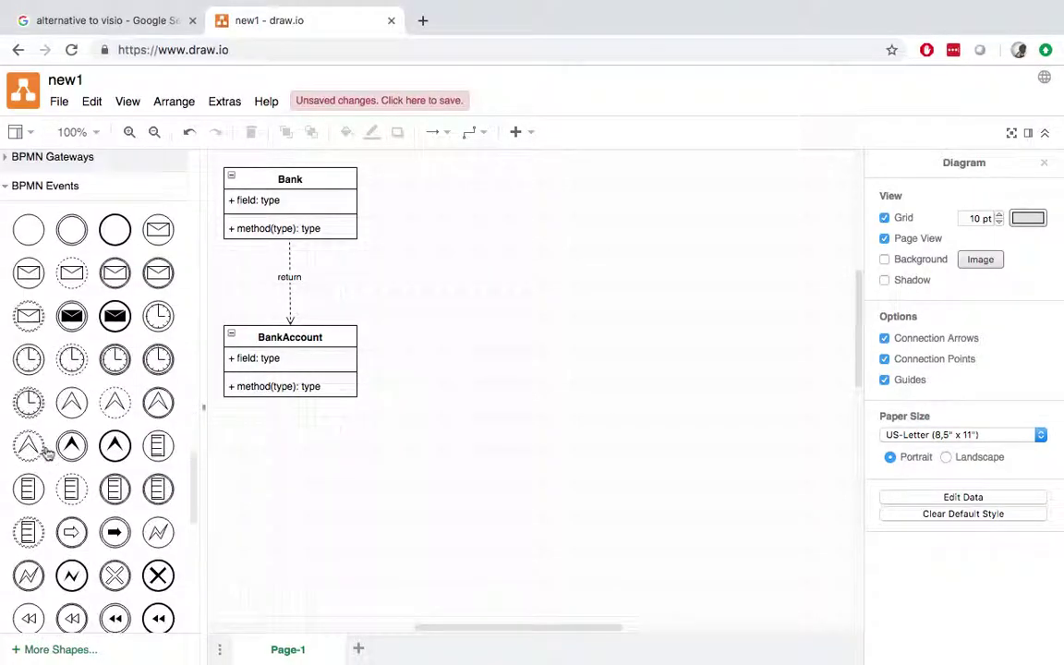
{"action": "scroll", "coordinate": [9, 254], "scroll_direction": "up", "scroll_amount": 15}
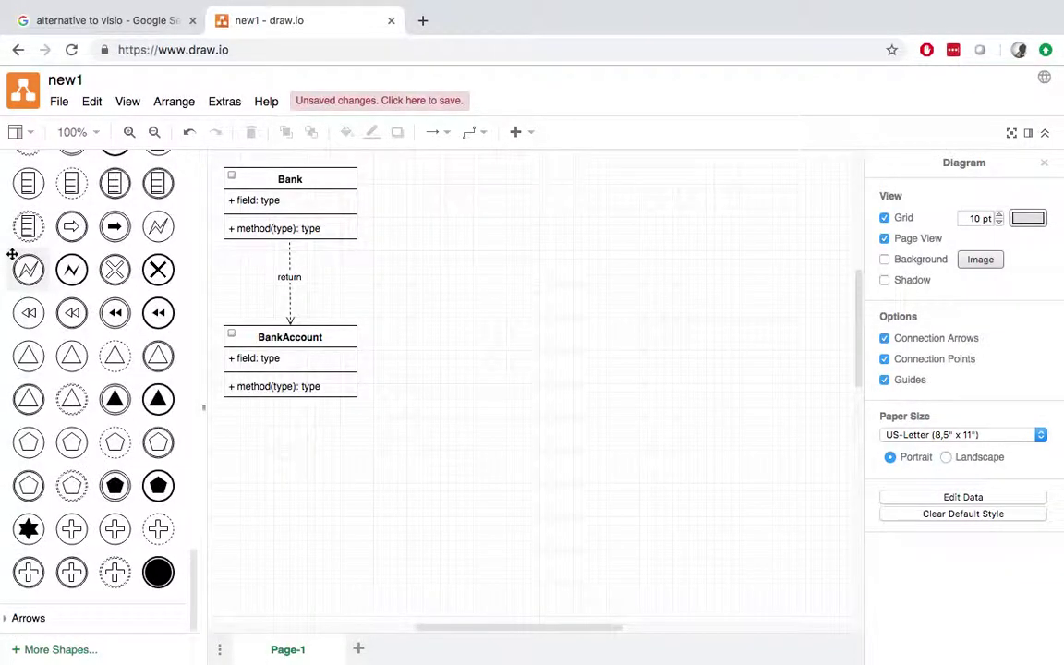
{"action": "left_click", "coordinate": [37, 308]}
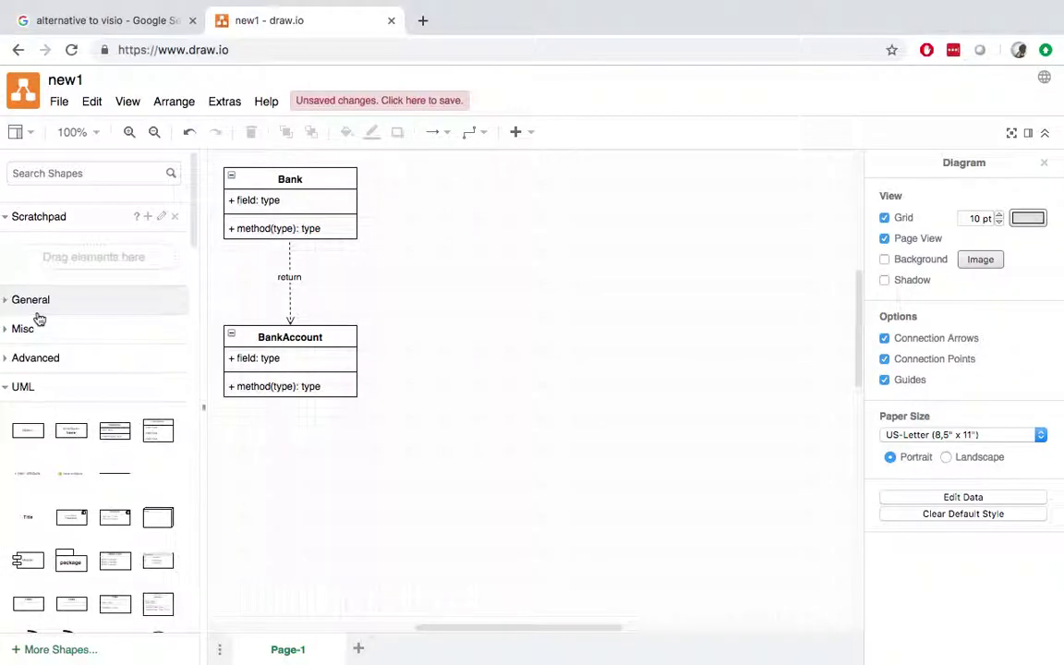
{"action": "left_click", "coordinate": [41, 385]}
{"action": "left_click", "coordinate": [46, 361]}
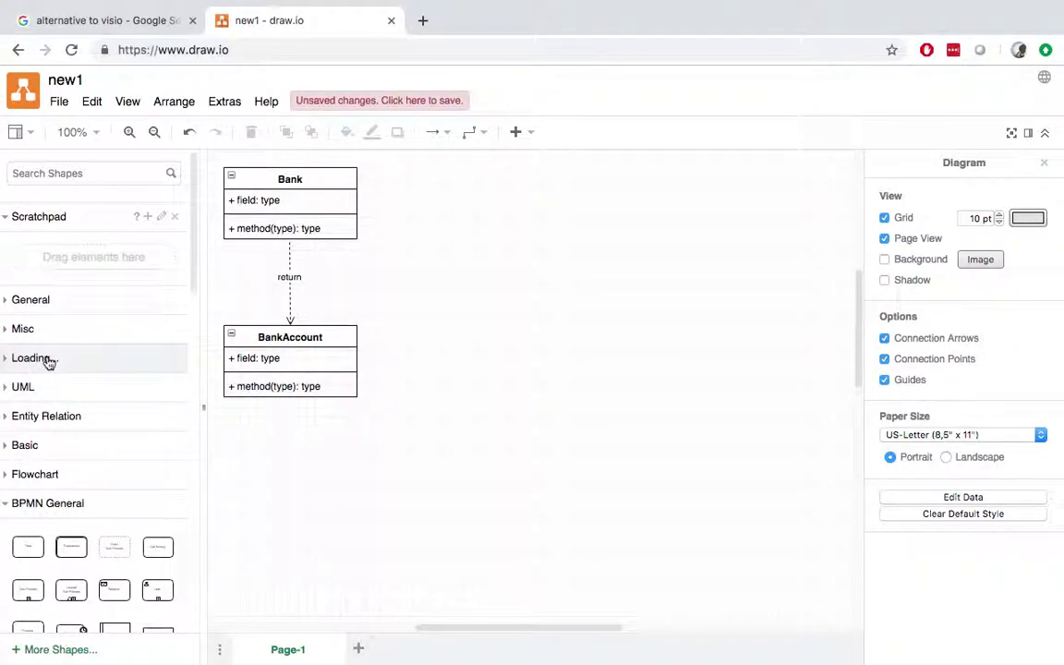
- Collapse the BPMN General library, insert the horizontal three-lane pool from the Advanced shapes, and widen it towards the page's right edge
{"action": "scroll", "coordinate": [97, 487], "scroll_direction": "down", "scroll_amount": 10}
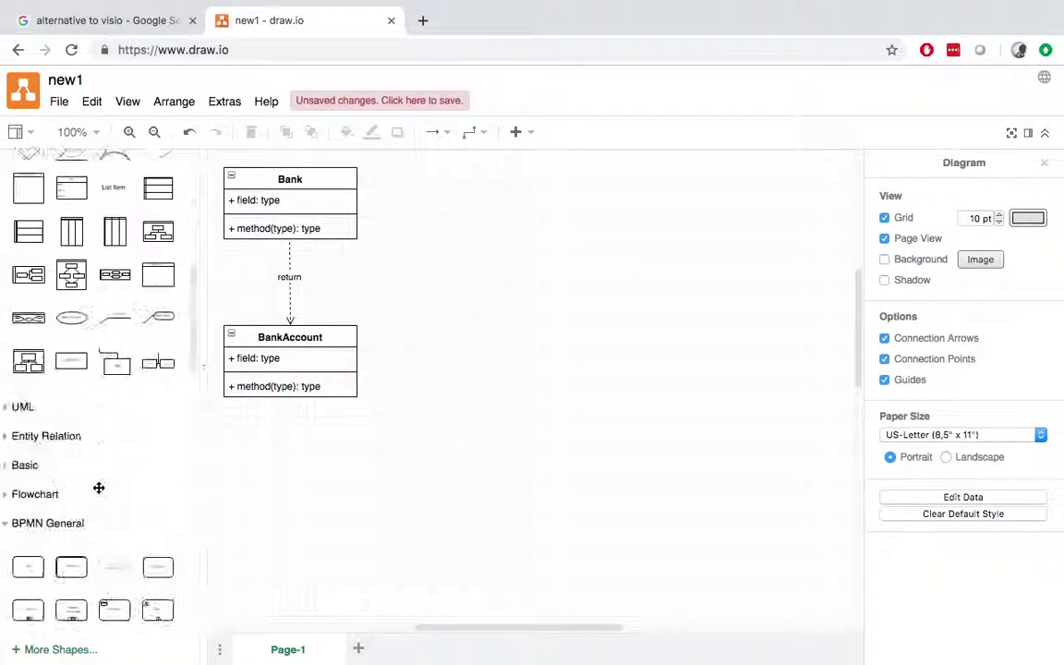
{"action": "scroll", "coordinate": [83, 443], "scroll_direction": "up", "scroll_amount": 1}
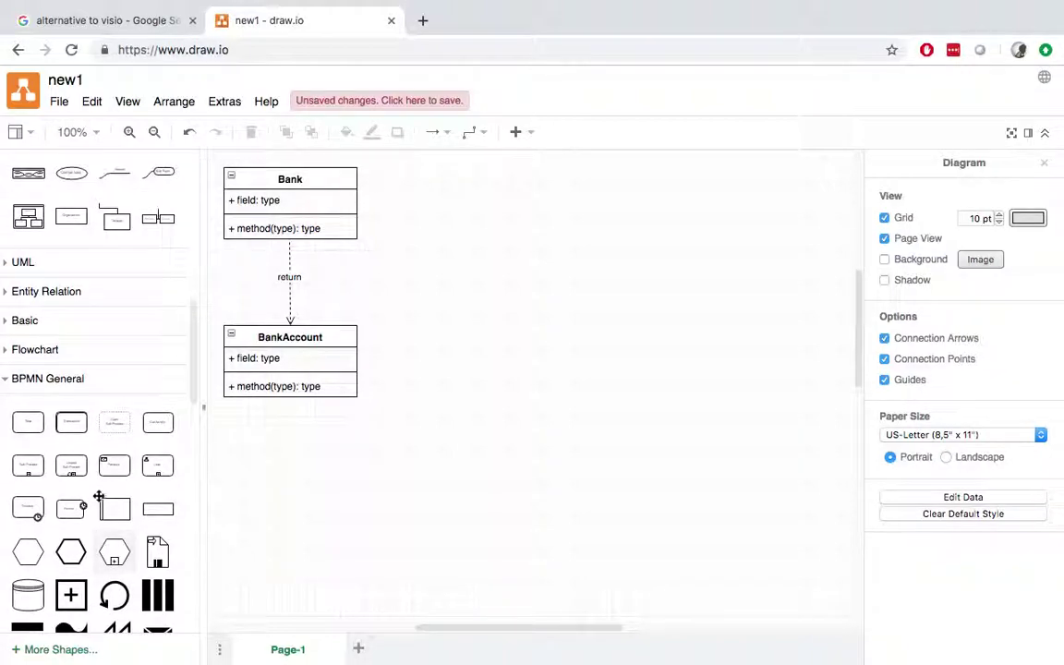
{"action": "left_click", "coordinate": [57, 378]}
{"action": "scroll", "coordinate": [58, 388], "scroll_direction": "up", "scroll_amount": 5}
{"action": "scroll", "coordinate": [58, 387], "scroll_direction": "up", "scroll_amount": 1}
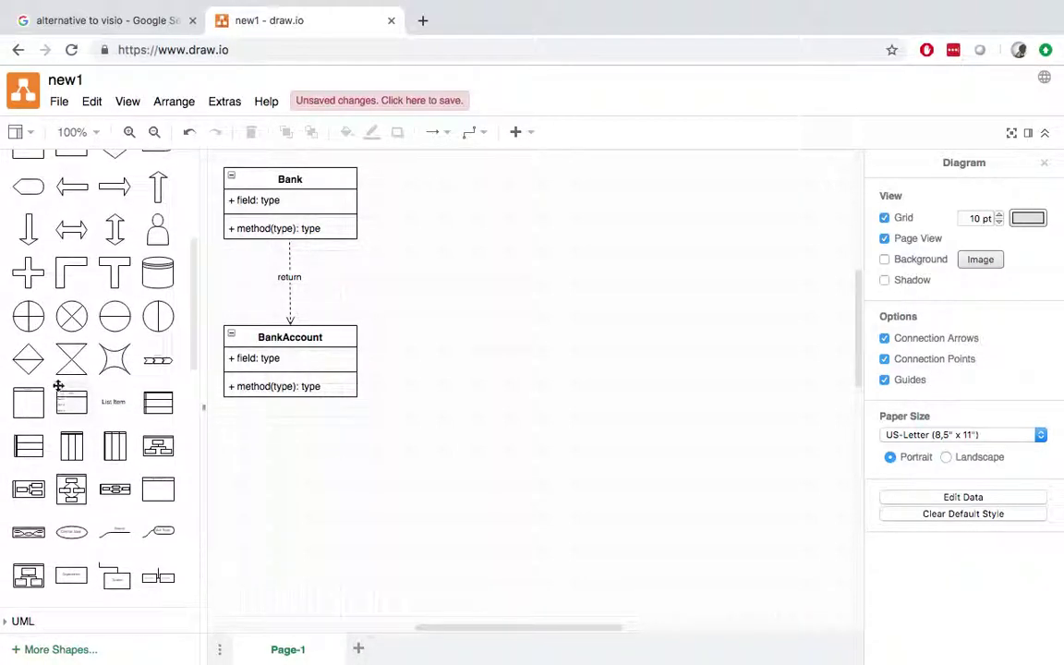
{"action": "left_click", "coordinate": [157, 403]}
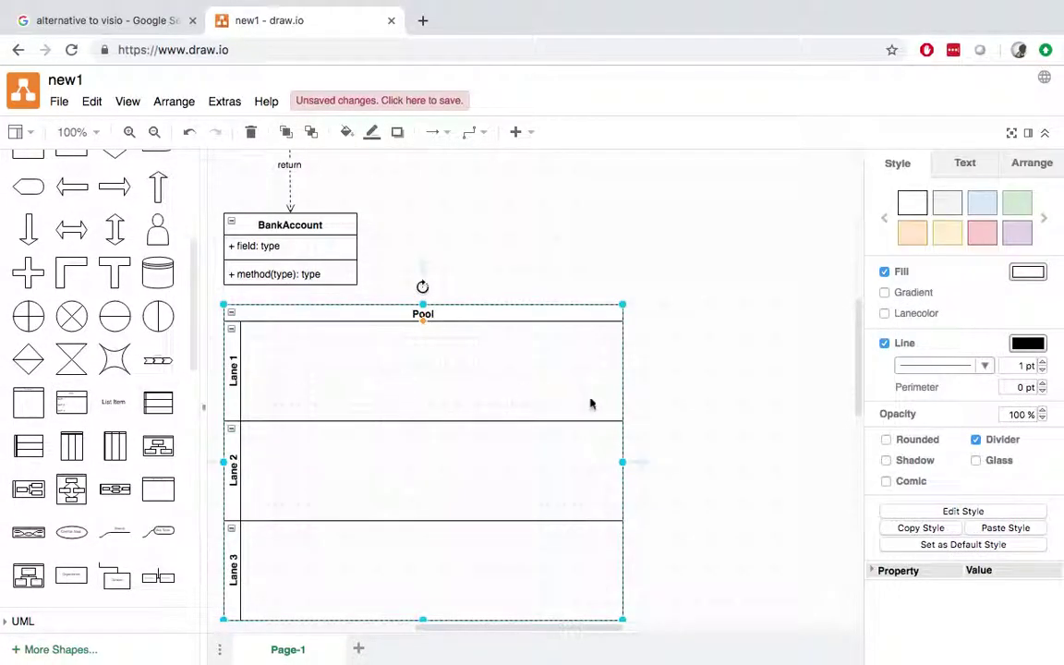
{"action": "left_click_drag", "start_coordinate": [623, 462], "coordinate": [801, 443]}
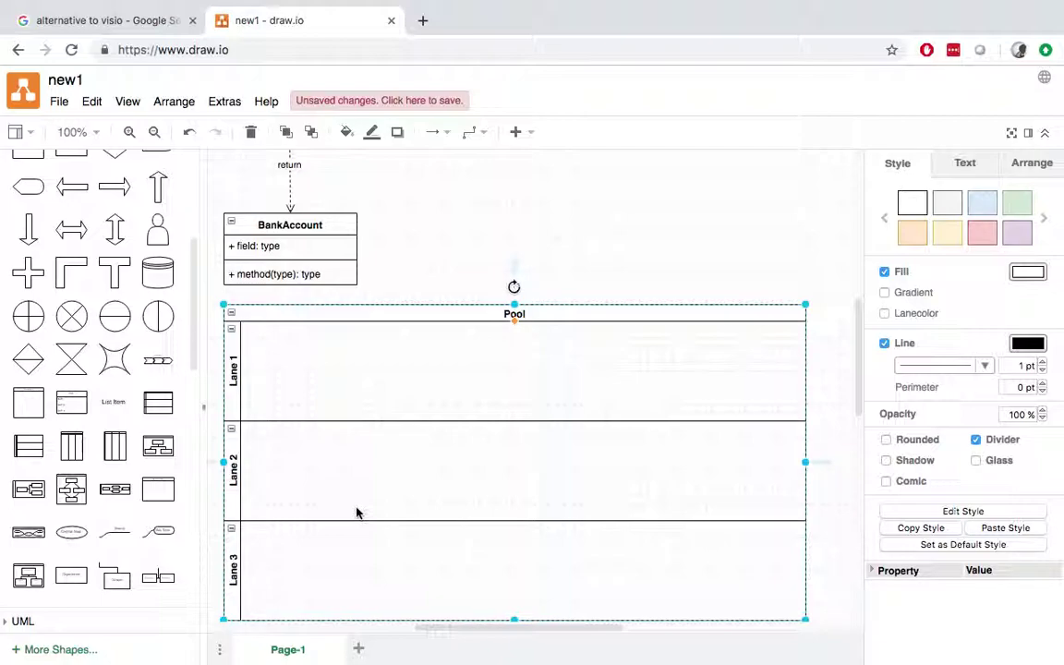
- Close the draw.io diagram and leave the site without saving the changes
{"action": "scroll", "coordinate": [27, 277], "scroll_direction": "up", "scroll_amount": 5}
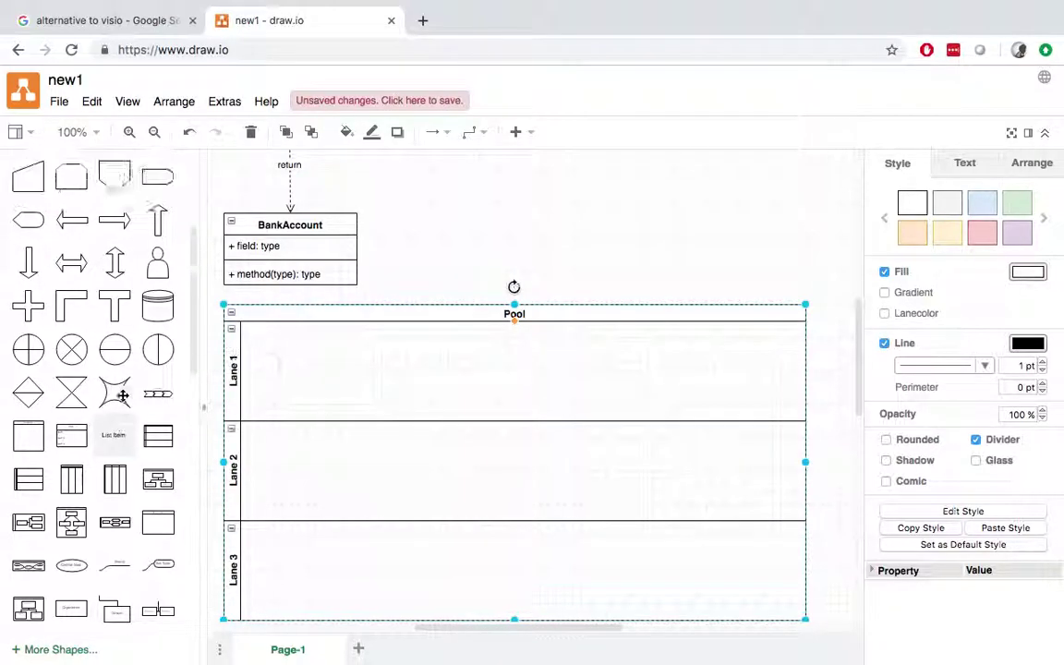
{"action": "scroll", "coordinate": [90, 443], "scroll_direction": "down", "scroll_amount": 10}
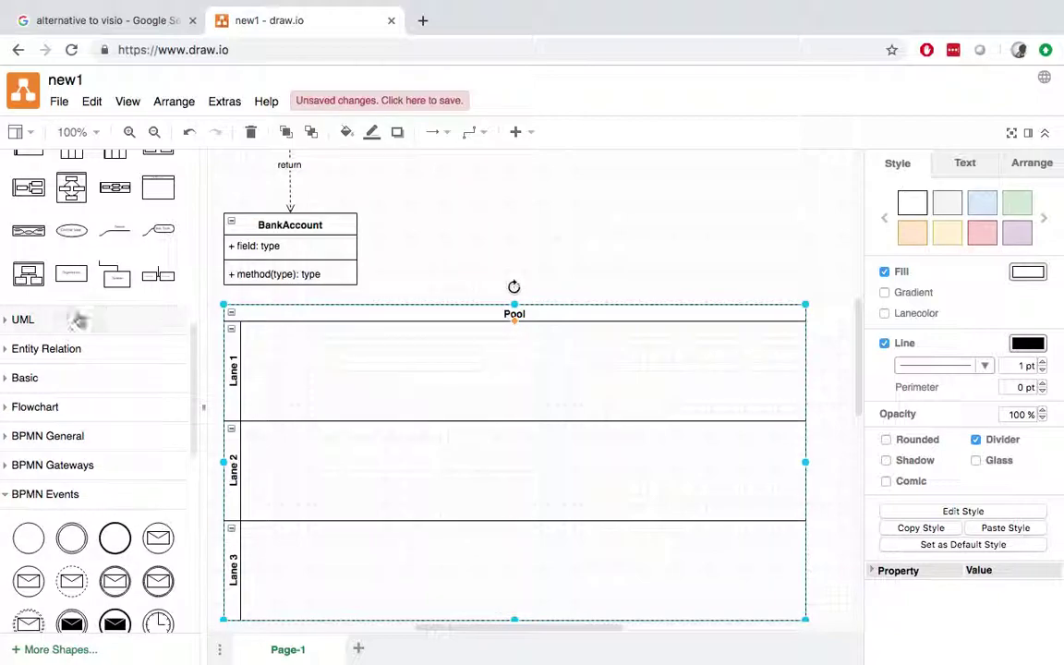
{"action": "scroll", "coordinate": [527, 504], "scroll_direction": "down", "scroll_amount": 5}
{"action": "scroll", "coordinate": [527, 506], "scroll_direction": "up", "scroll_amount": 10}
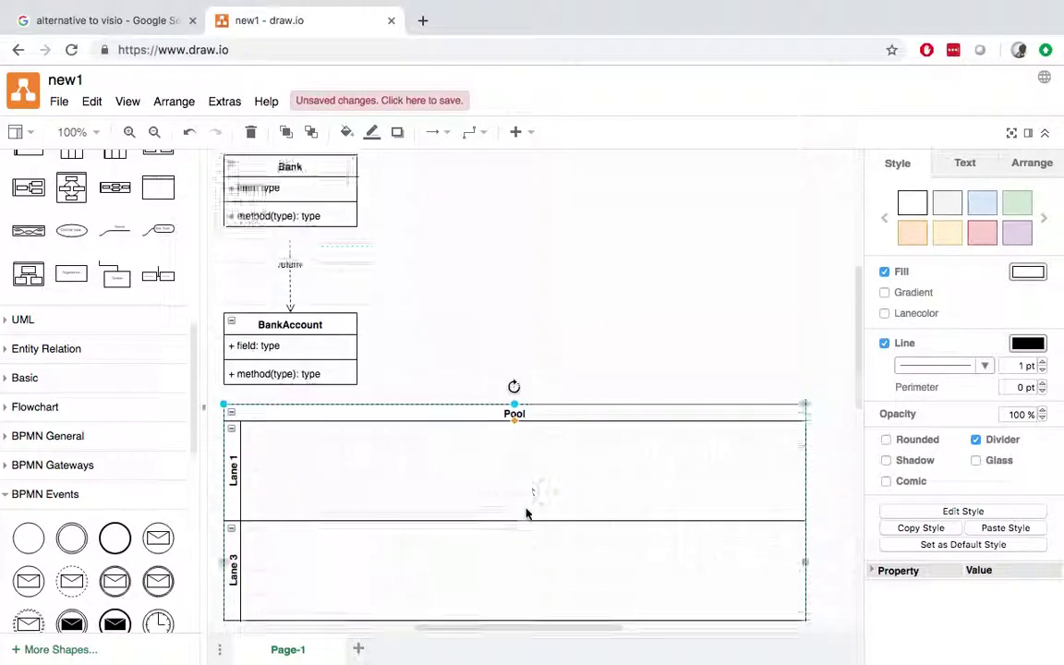
{"action": "left_click", "coordinate": [391, 22]}
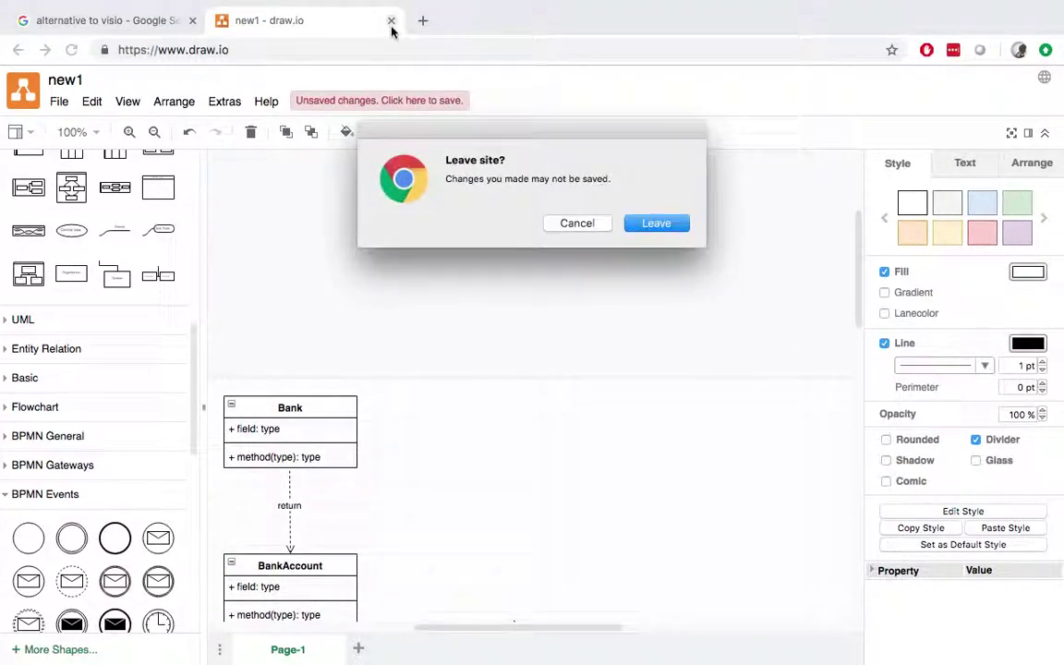
{"action": "left_click", "coordinate": [654, 225]}
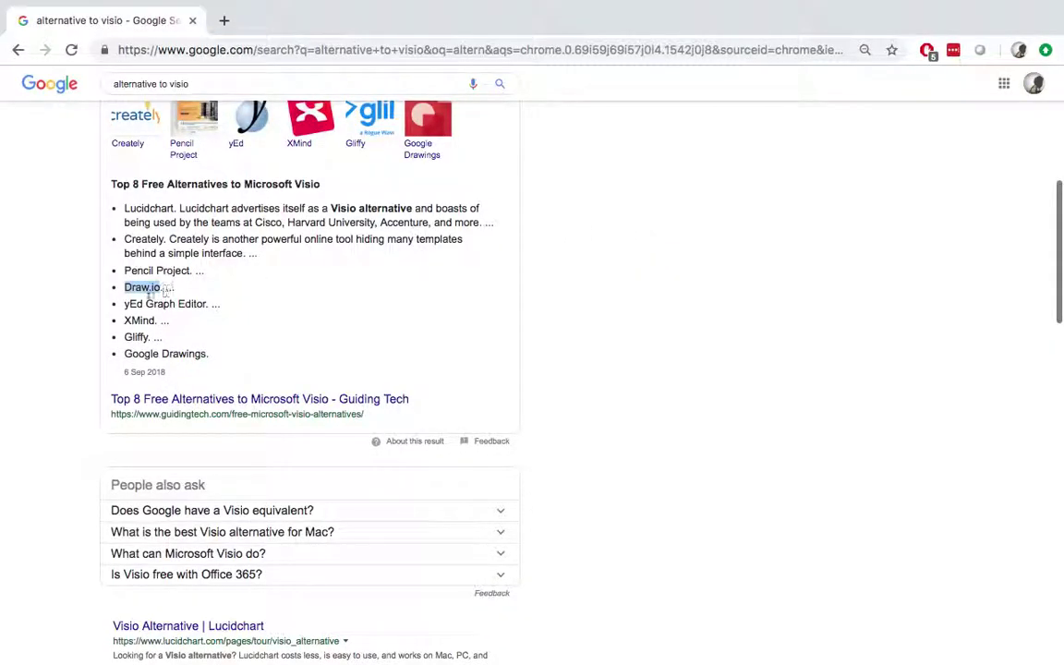
- Search for yEd Graph Editor in a new tab and open its product page on the yWorks site
{"action": "left_click_drag", "start_coordinate": [126, 306], "coordinate": [205, 302]}
{"action": "key", "text": "super+c"}
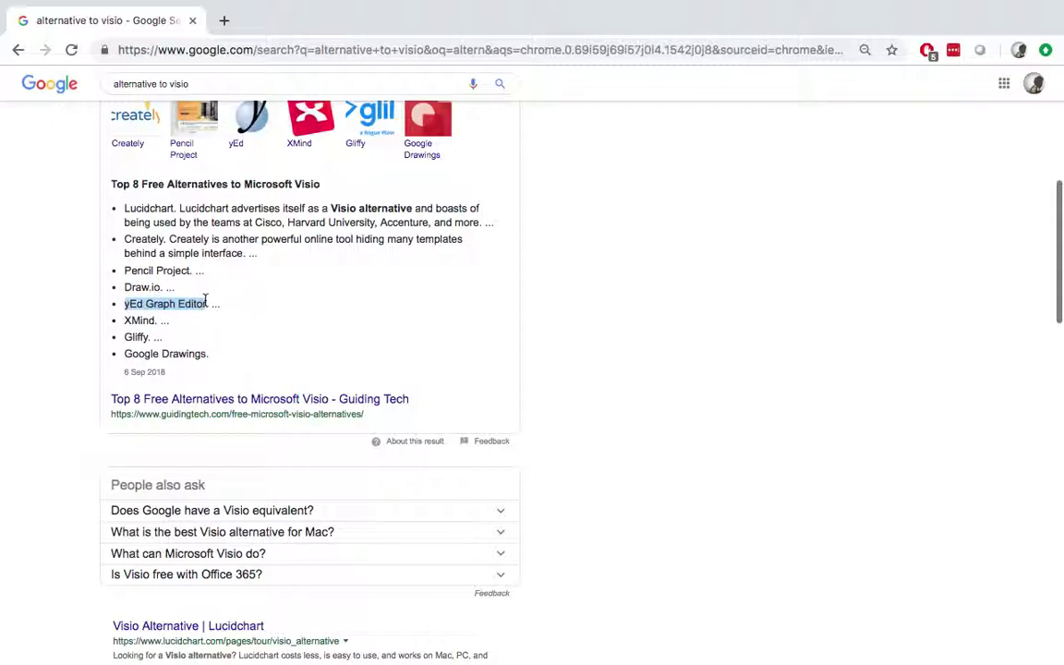
{"action": "left_click", "coordinate": [225, 22]}
{"action": "key", "text": "super+v"}
{"action": "key", "text": "Return"}
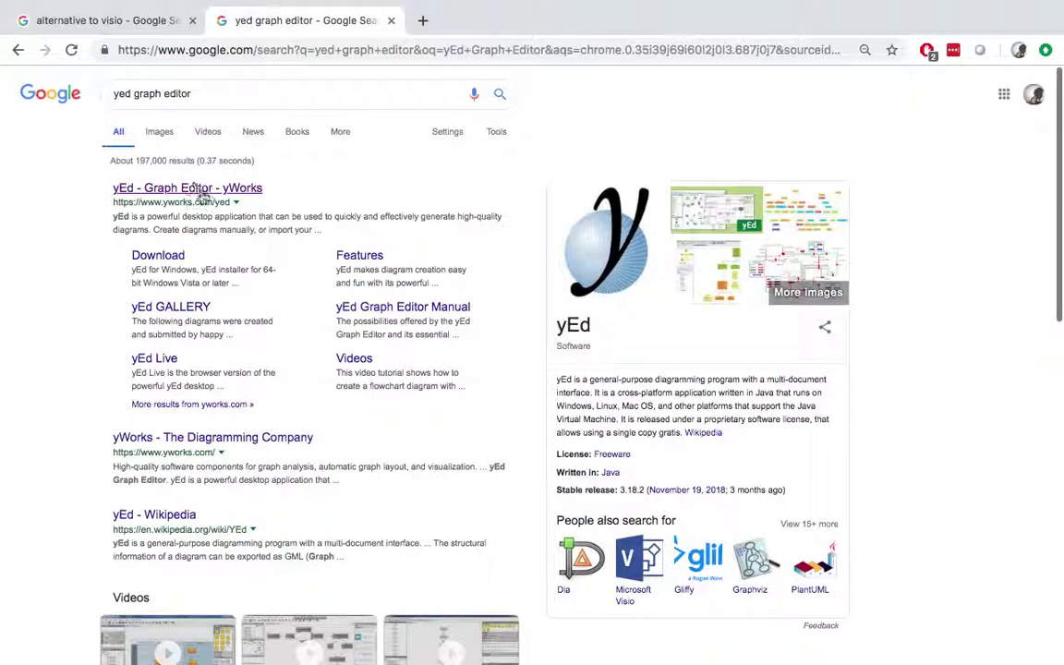
{"action": "left_click", "coordinate": [203, 197]}
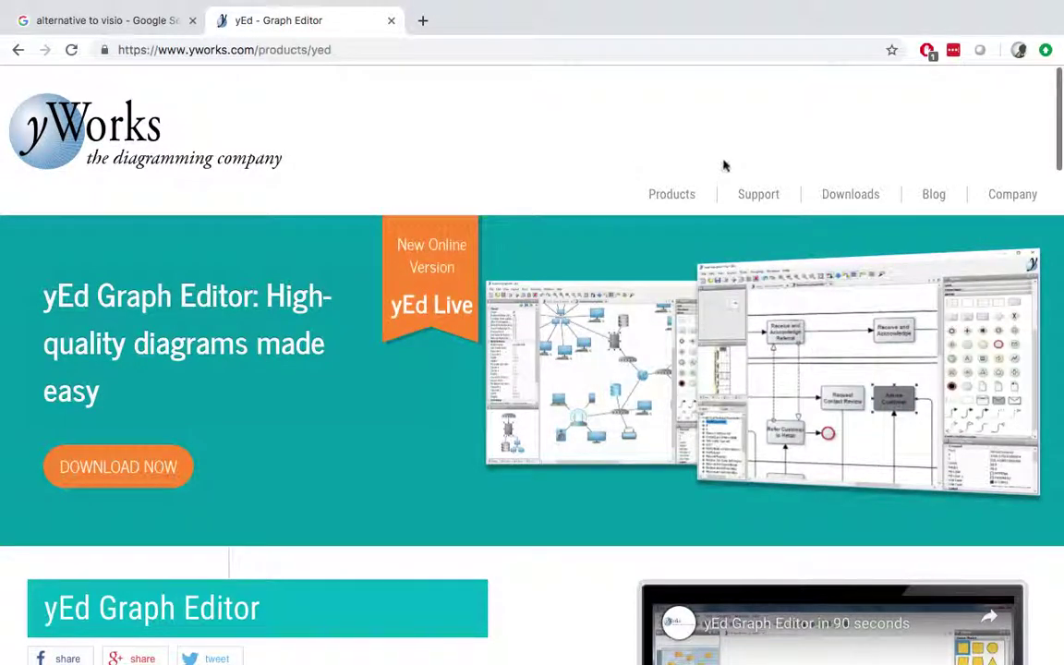
- Look over the yWorks download options and the yEd product description, and close the page
{"action": "mouse_move", "coordinate": [849, 204]}
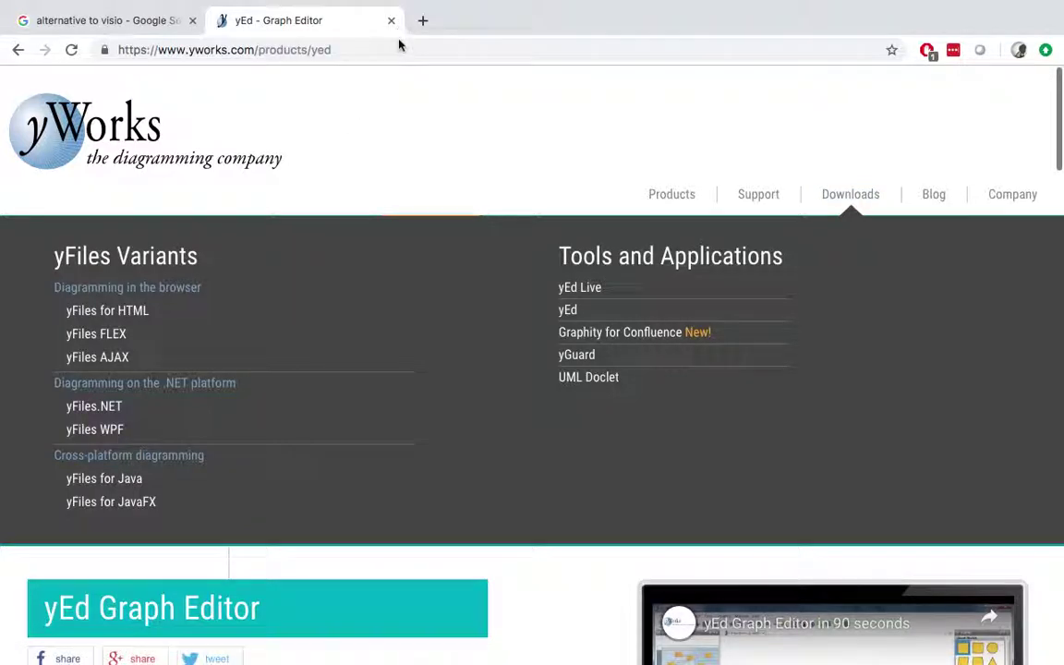
{"action": "scroll", "coordinate": [527, 482], "scroll_direction": "down", "scroll_amount": 3}
{"action": "scroll", "coordinate": [587, 473], "scroll_direction": "down", "scroll_amount": 1}
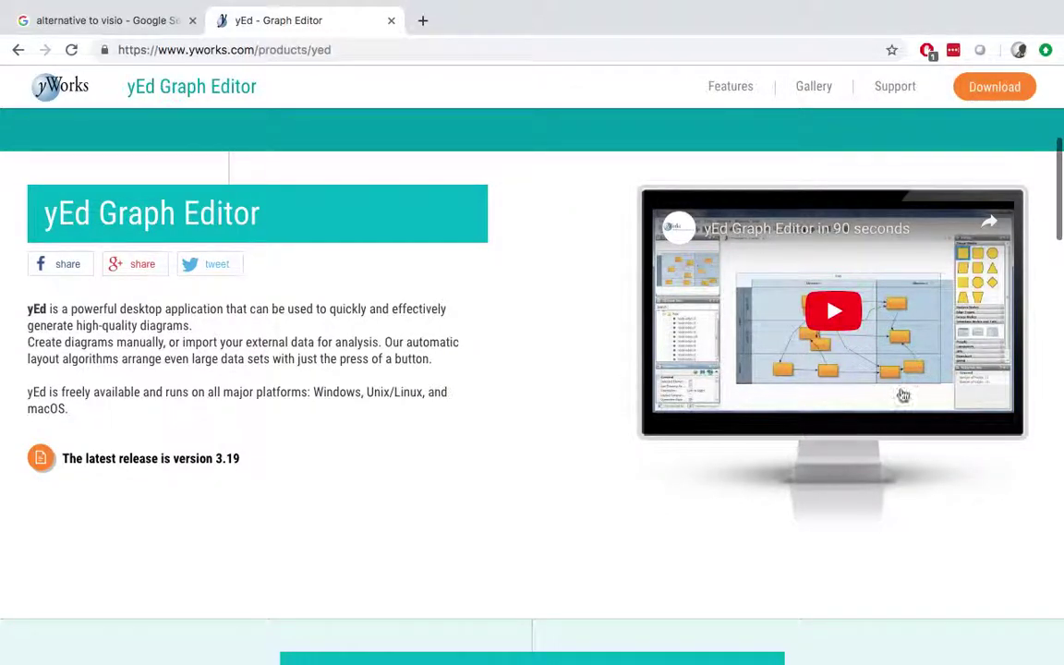
{"action": "left_click", "coordinate": [391, 21]}
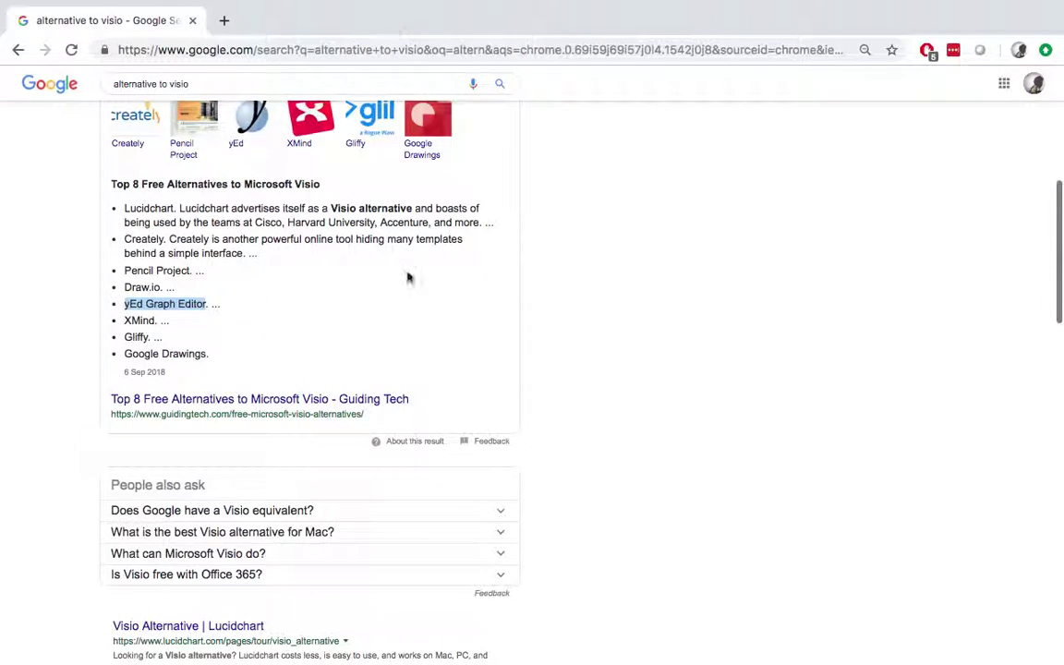
- Copy the name XMind from the list of alternatives, look it up in a new tab and open the XMind website
{"action": "double_click", "coordinate": [130, 318]}
{"action": "key", "text": "super+c"}
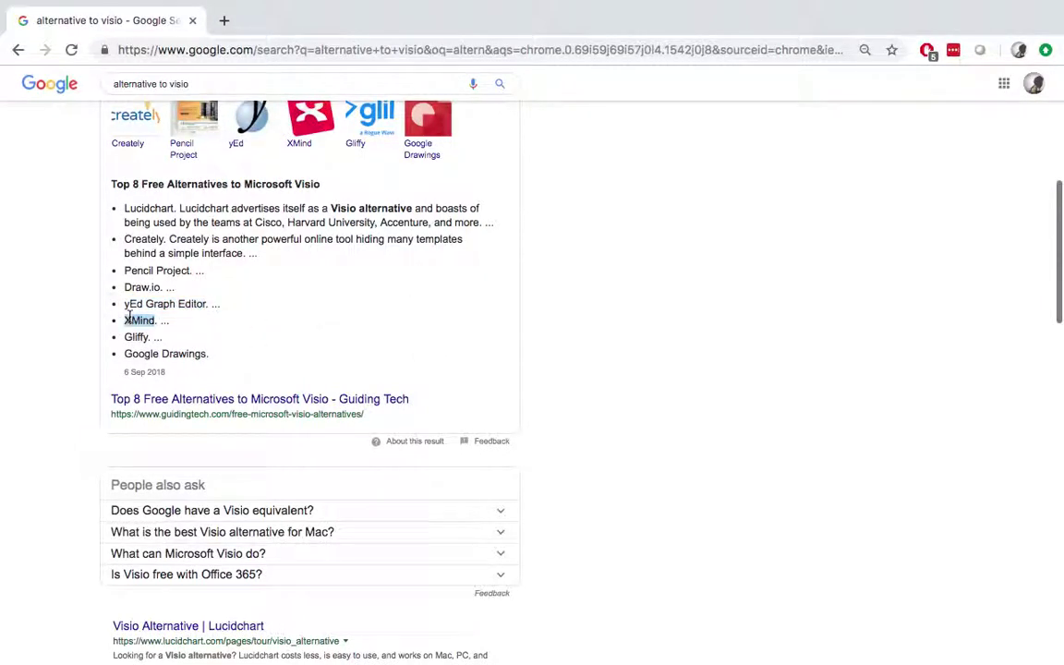
{"action": "left_click", "coordinate": [224, 22]}
{"action": "key", "text": "super+v"}
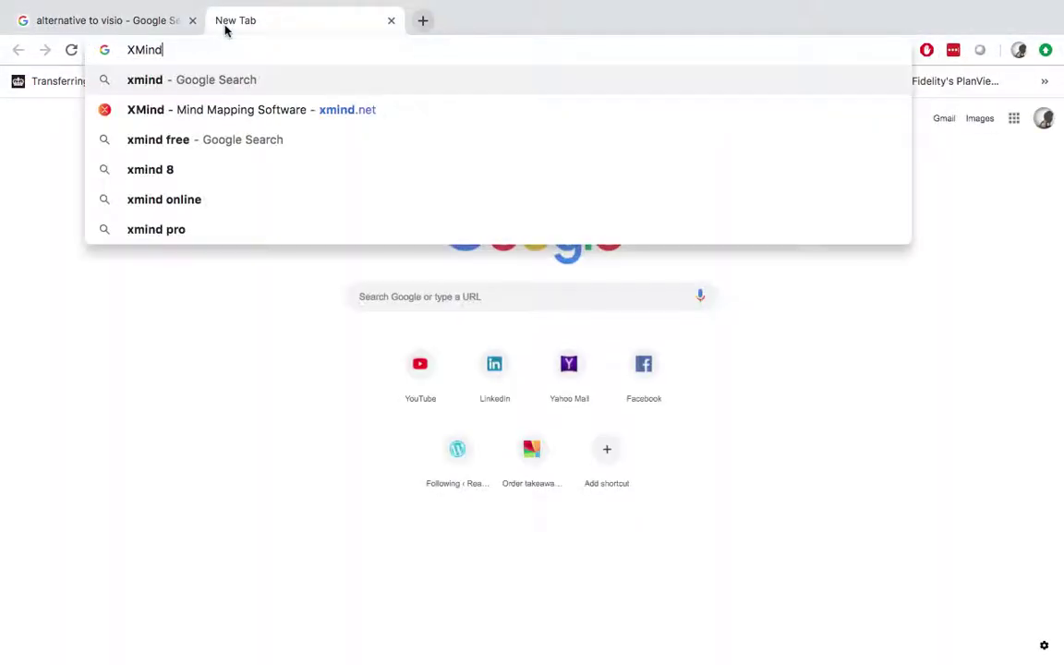
{"action": "key", "text": "Return"}
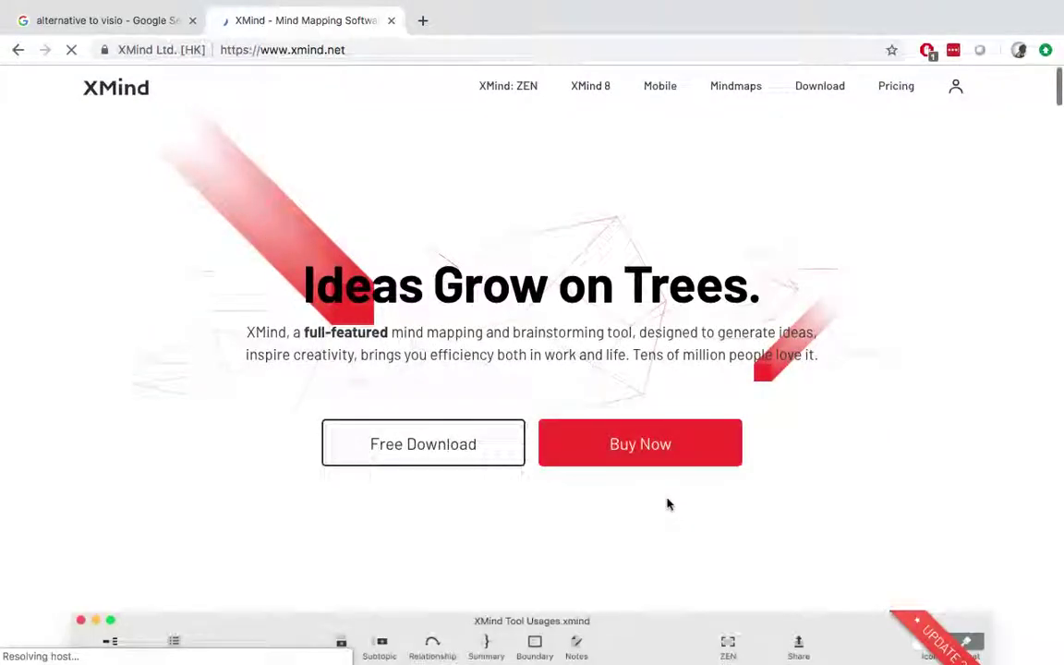
- Look through the XMind home page, including the mind map preview and the mobile section
{"action": "scroll", "coordinate": [668, 503], "scroll_direction": "down", "scroll_amount": 5}
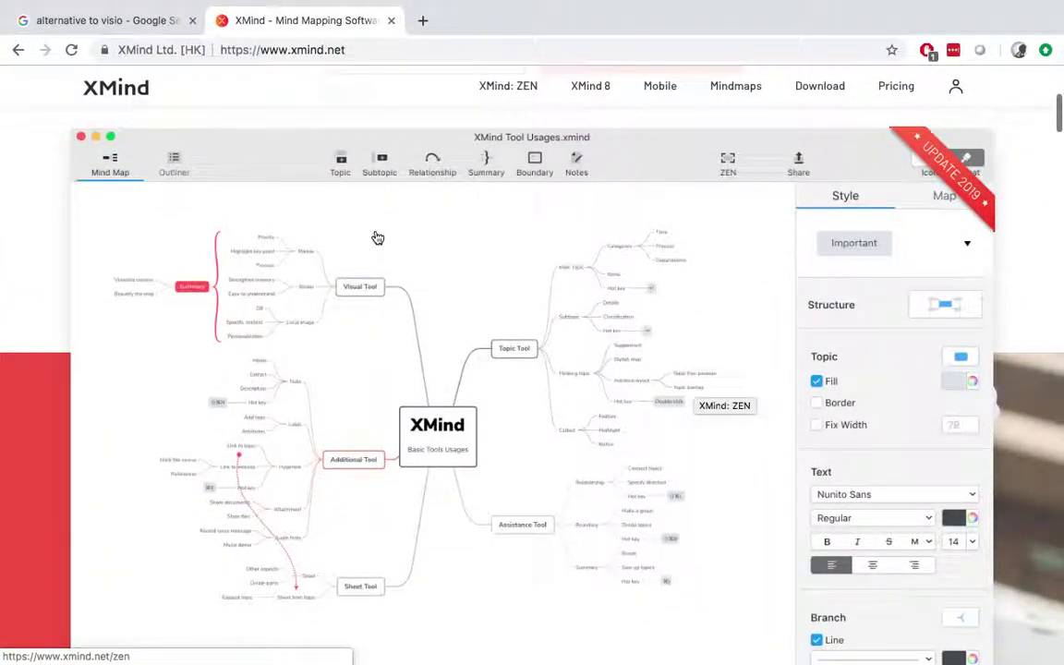
{"action": "scroll", "coordinate": [552, 373], "scroll_direction": "down", "scroll_amount": 3}
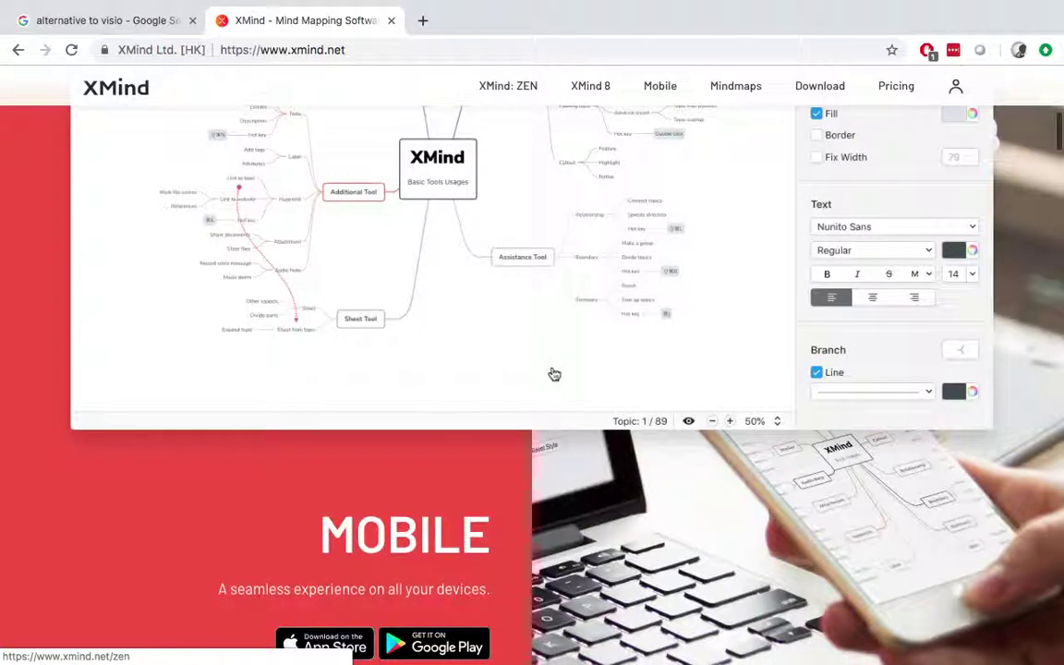
{"action": "scroll", "coordinate": [553, 374], "scroll_direction": "down", "scroll_amount": 3}
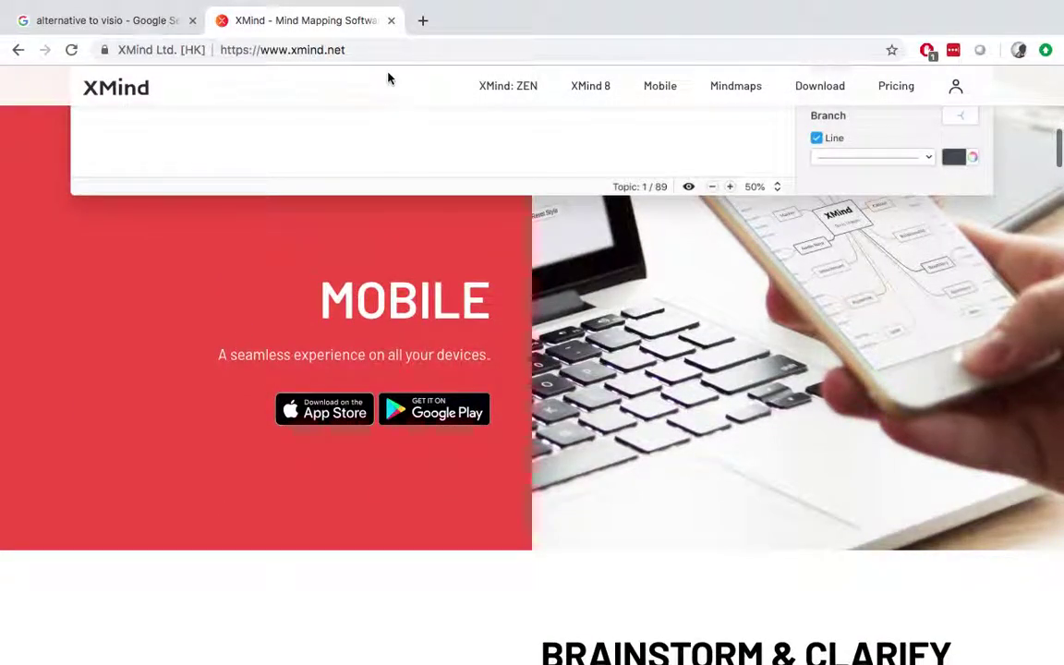
- Close the XMind page, look up Gliffy from the list of alternatives in a new tab and open the Gliffy website
{"action": "left_click", "coordinate": [391, 20]}
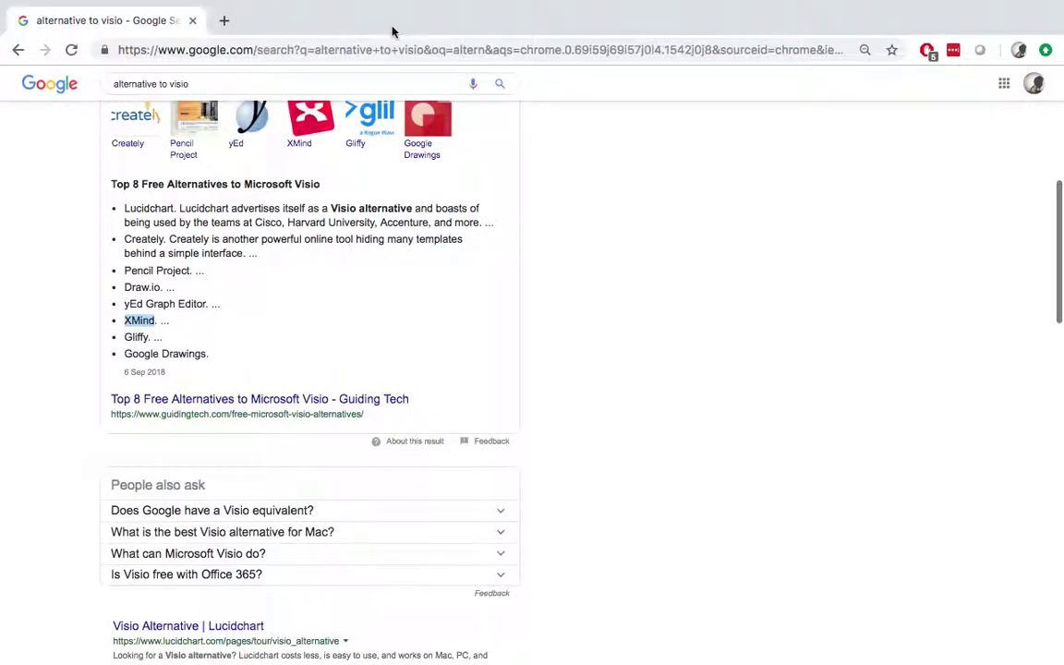
{"action": "double_click", "coordinate": [135, 338]}
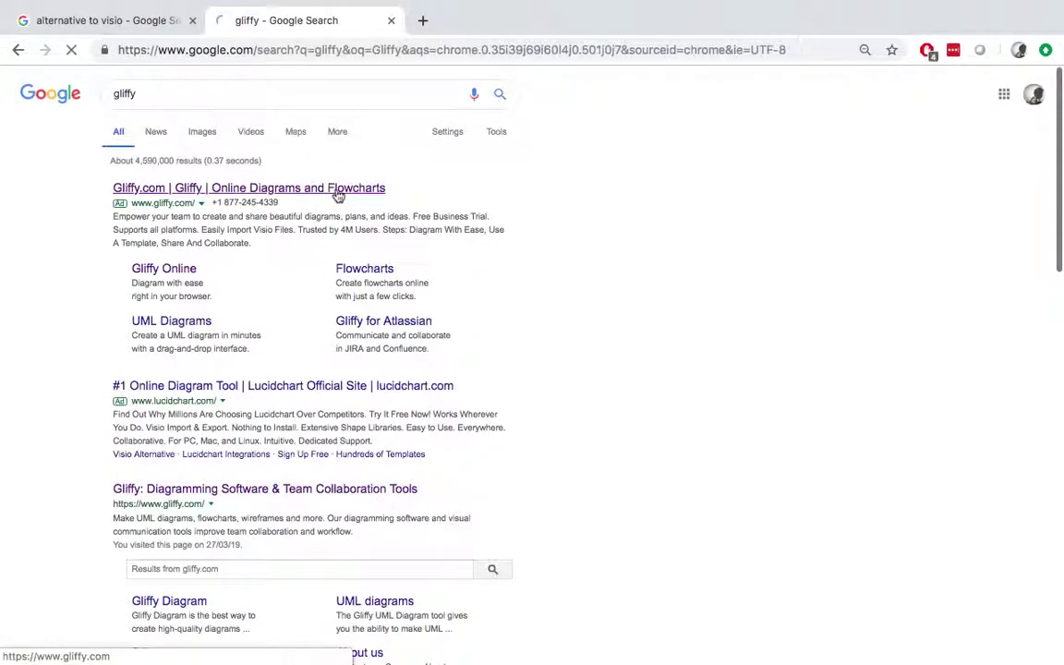
{"action": "left_click", "coordinate": [338, 190]}
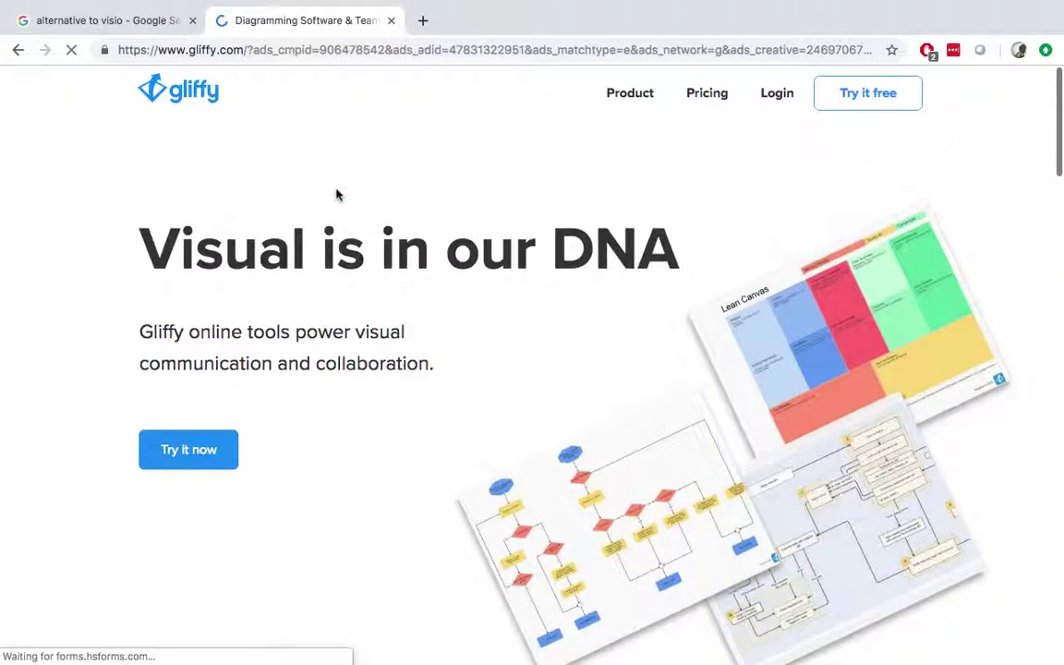
- Open the Gliffy free trial sign-up form, look over its product and login options, and close the page
{"action": "left_click", "coordinate": [217, 446]}
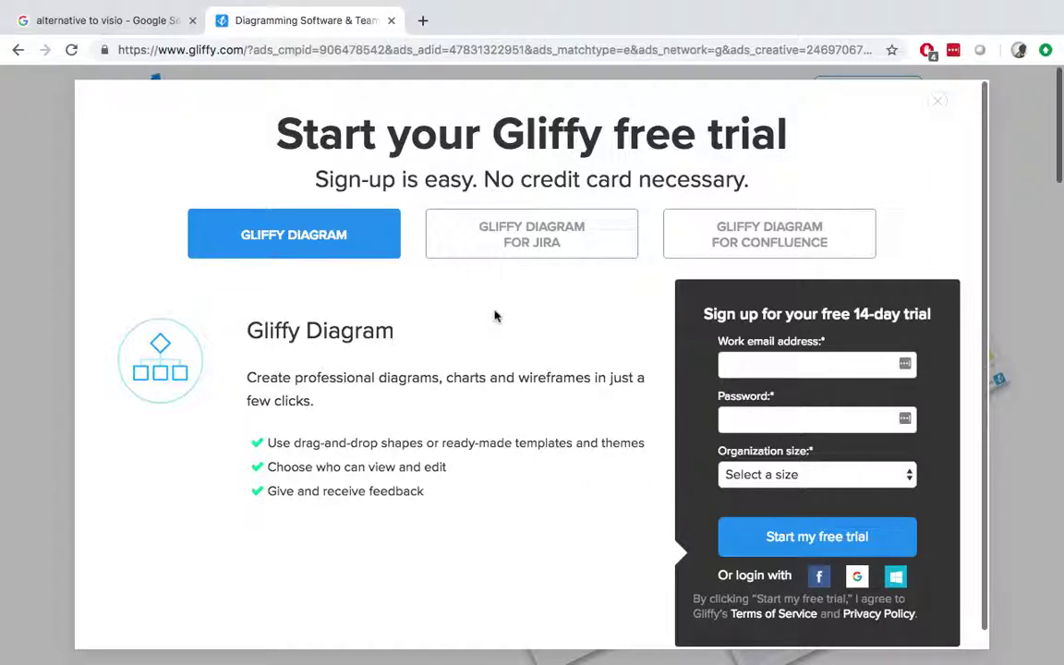
{"action": "scroll", "coordinate": [494, 317], "scroll_direction": "down", "scroll_amount": 1}
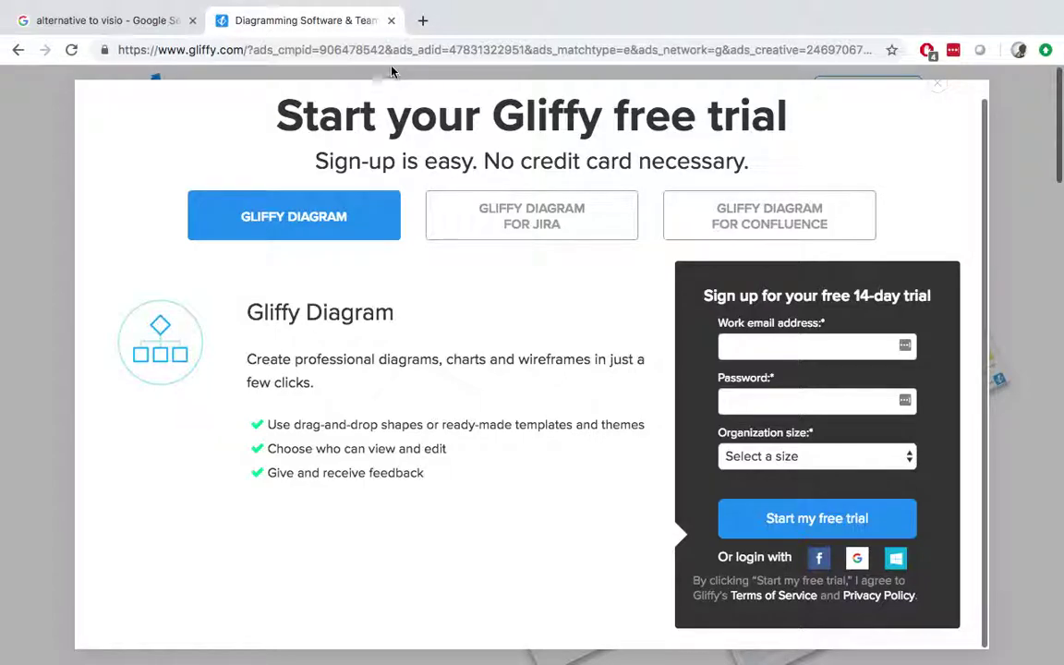
{"action": "middle_click", "coordinate": [354, 21]}
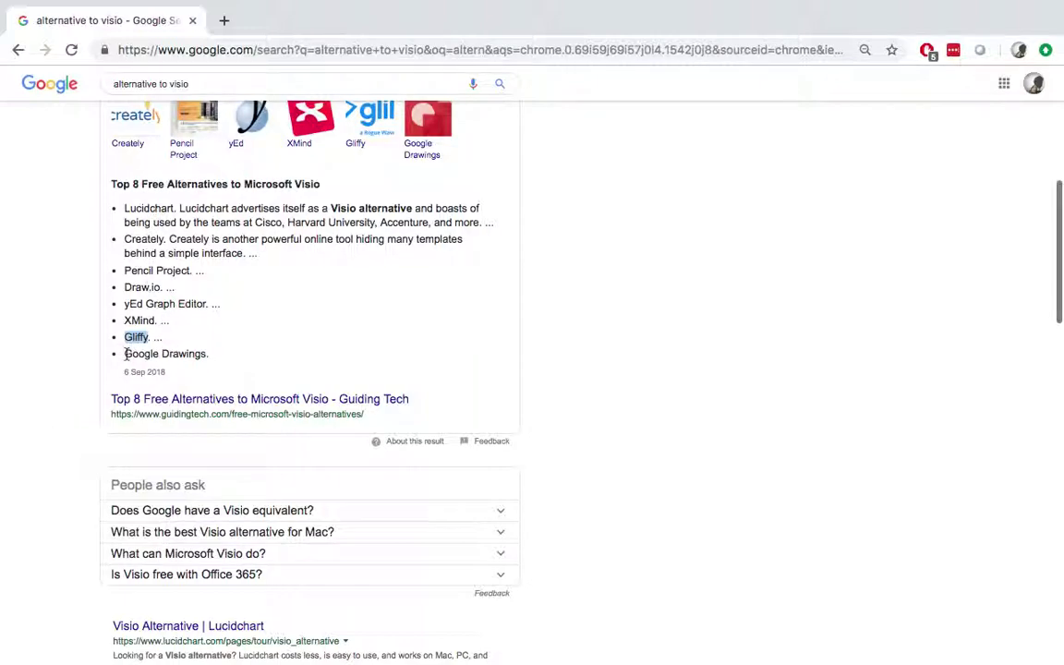
- Copy the name Google Drawings from the list of alternatives, search for it in a new tab and open a blank drawing
{"action": "left_click_drag", "start_coordinate": [125, 354], "coordinate": [206, 352]}
{"action": "key", "text": "super+c"}
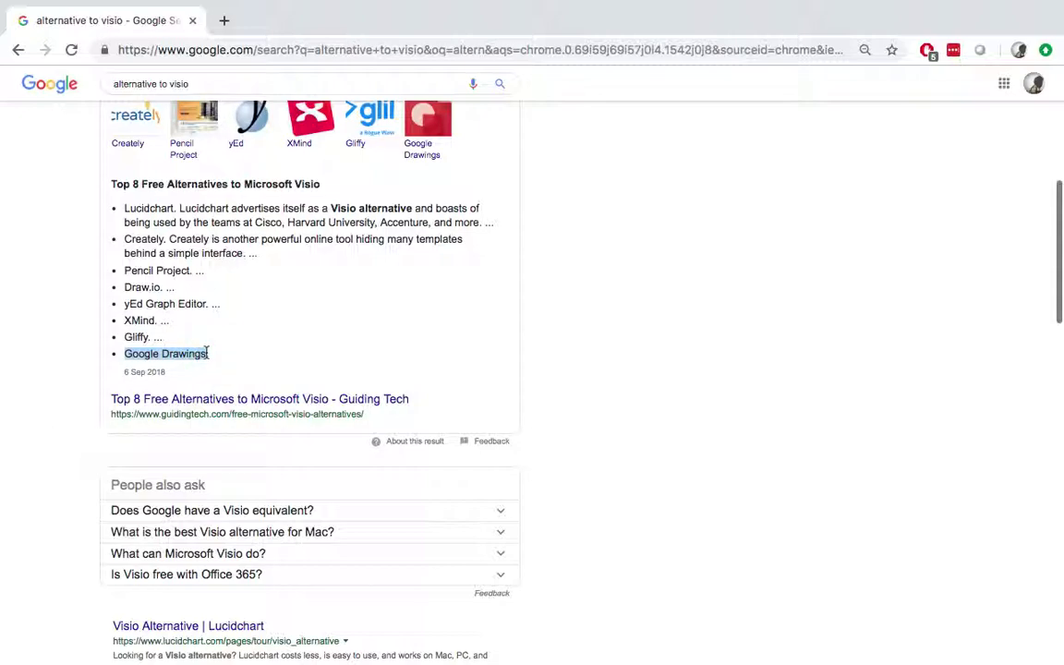
{"action": "left_click", "coordinate": [224, 23]}
{"action": "key", "text": "super+v"}
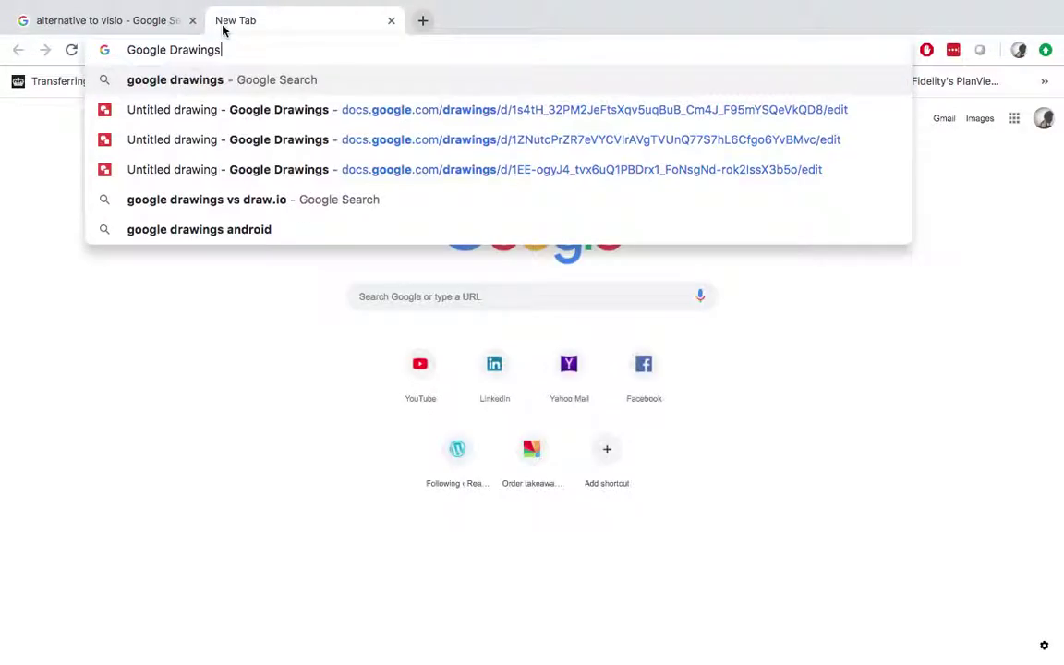
{"action": "key", "text": "Return"}
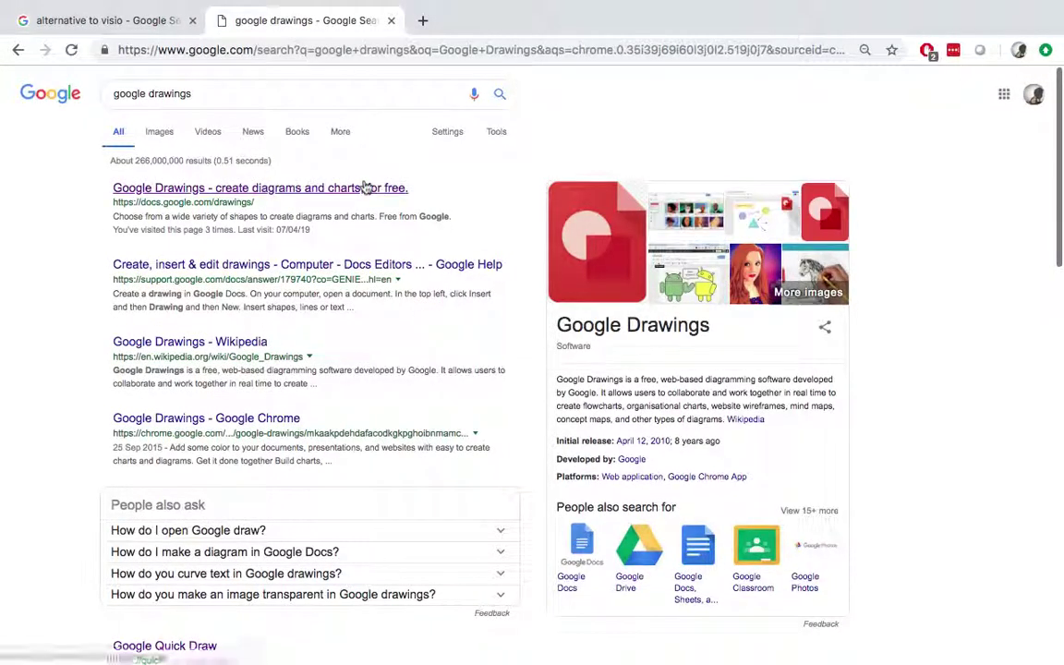
{"action": "left_click", "coordinate": [366, 189]}
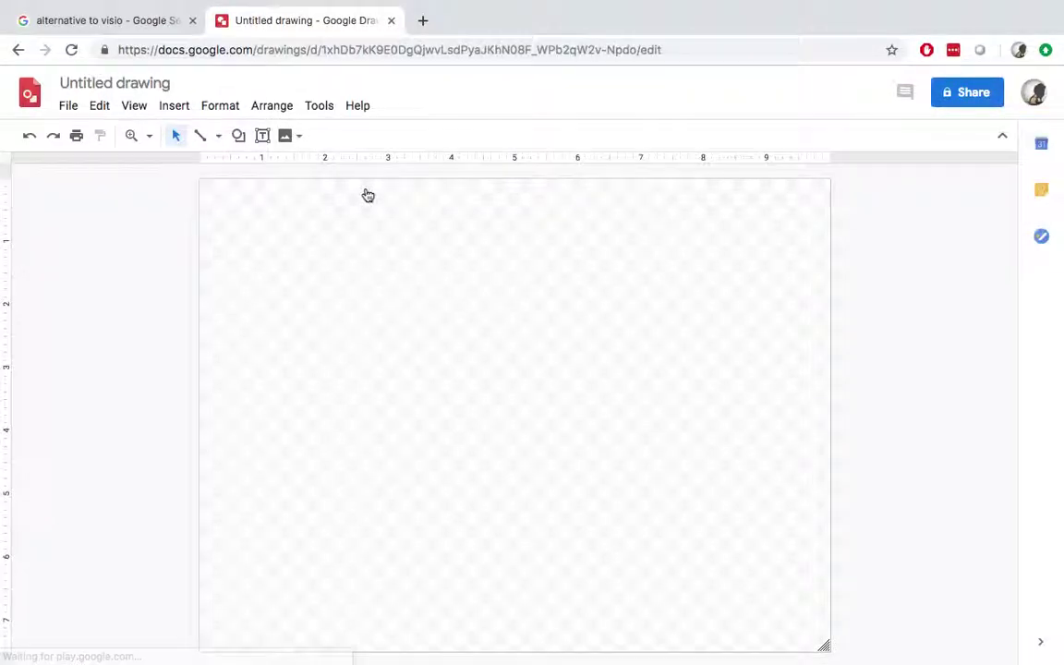
- Open the ready-made diagrams for insertion and look through the categories and the Hierarchy templates
{"action": "left_click", "coordinate": [177, 108]}
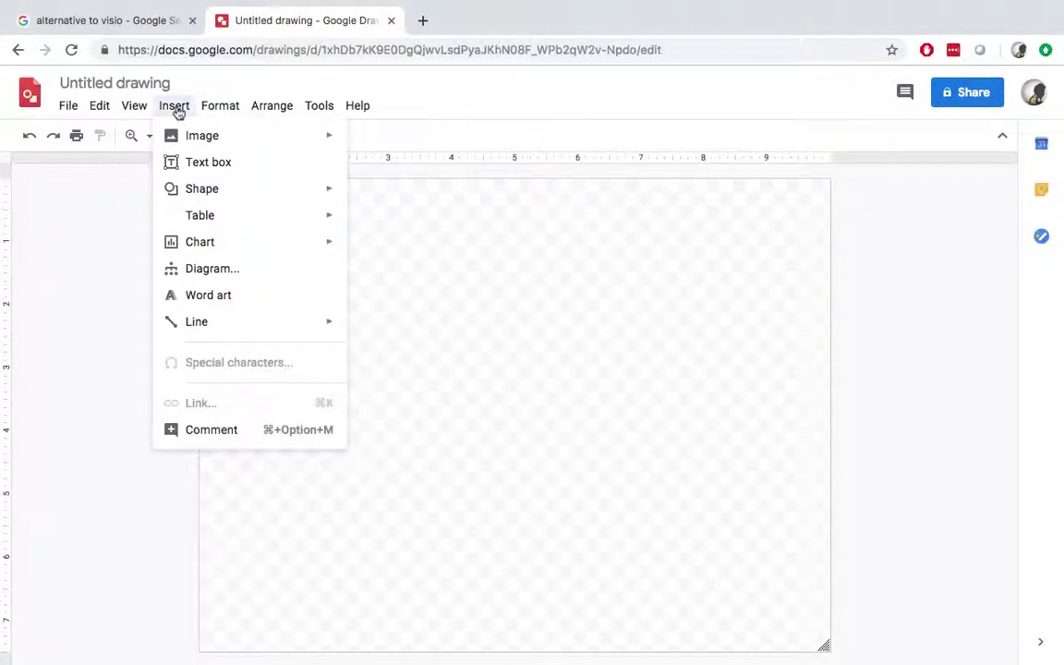
{"action": "mouse_move", "coordinate": [269, 214]}
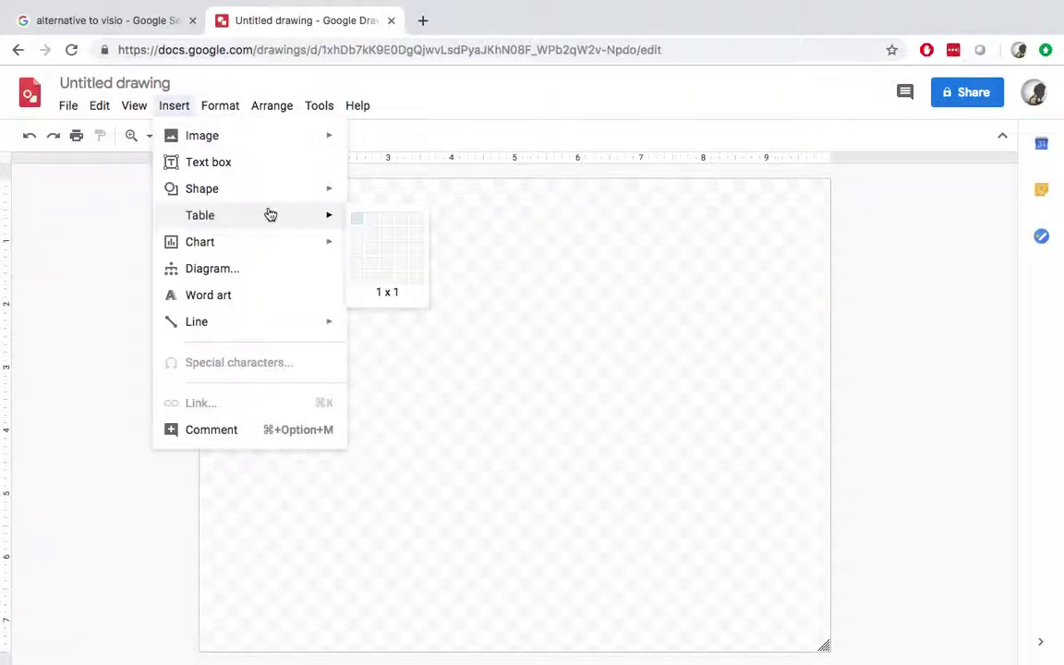
{"action": "left_click", "coordinate": [283, 267]}
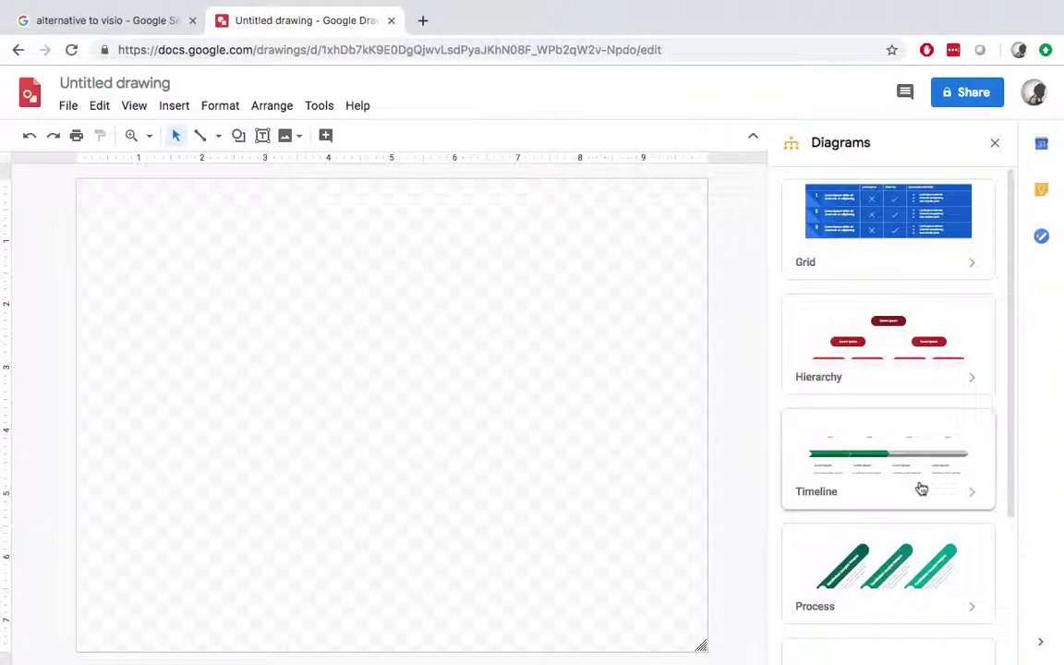
{"action": "scroll", "coordinate": [921, 489], "scroll_direction": "down", "scroll_amount": 2}
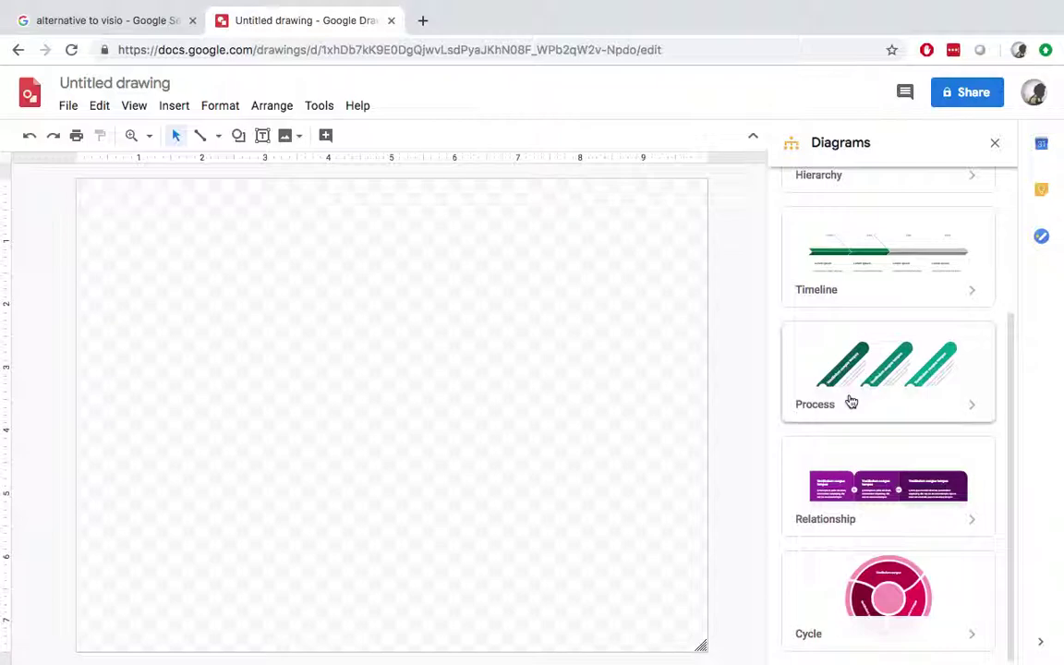
{"action": "scroll", "coordinate": [851, 402], "scroll_direction": "up", "scroll_amount": 1}
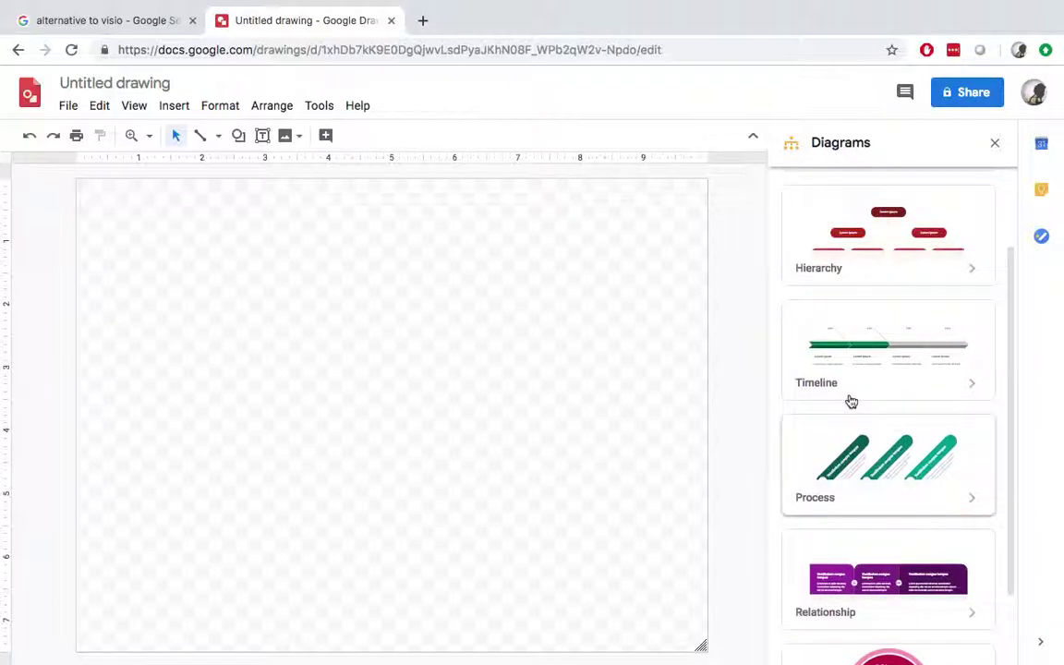
{"action": "left_click", "coordinate": [949, 271]}
{"action": "scroll", "coordinate": [923, 485], "scroll_direction": "down", "scroll_amount": 5}
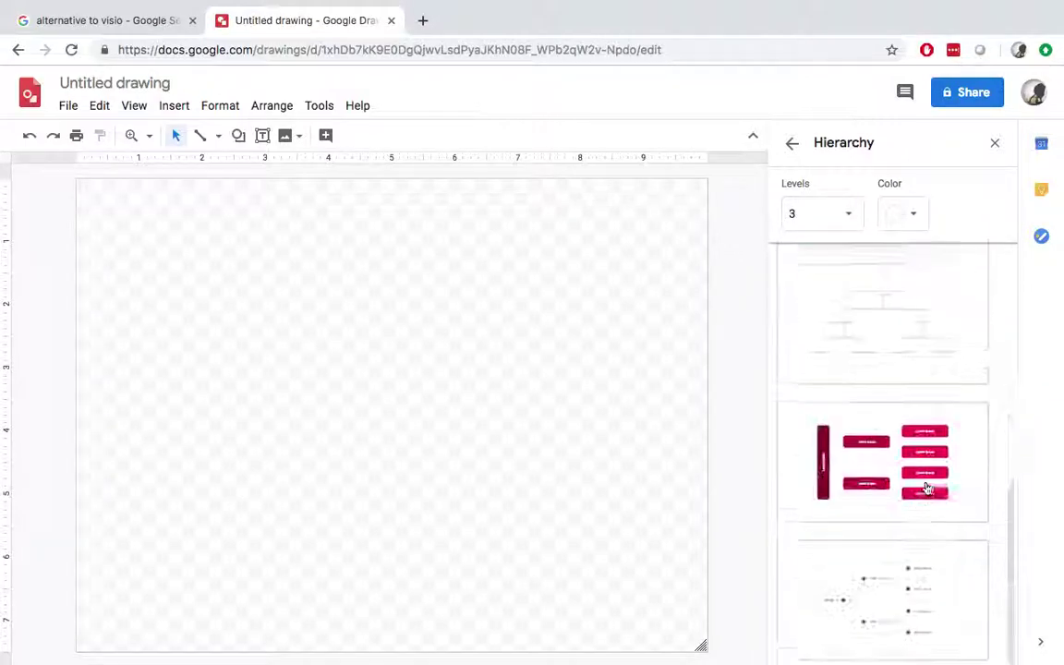
{"action": "left_click", "coordinate": [791, 144]}
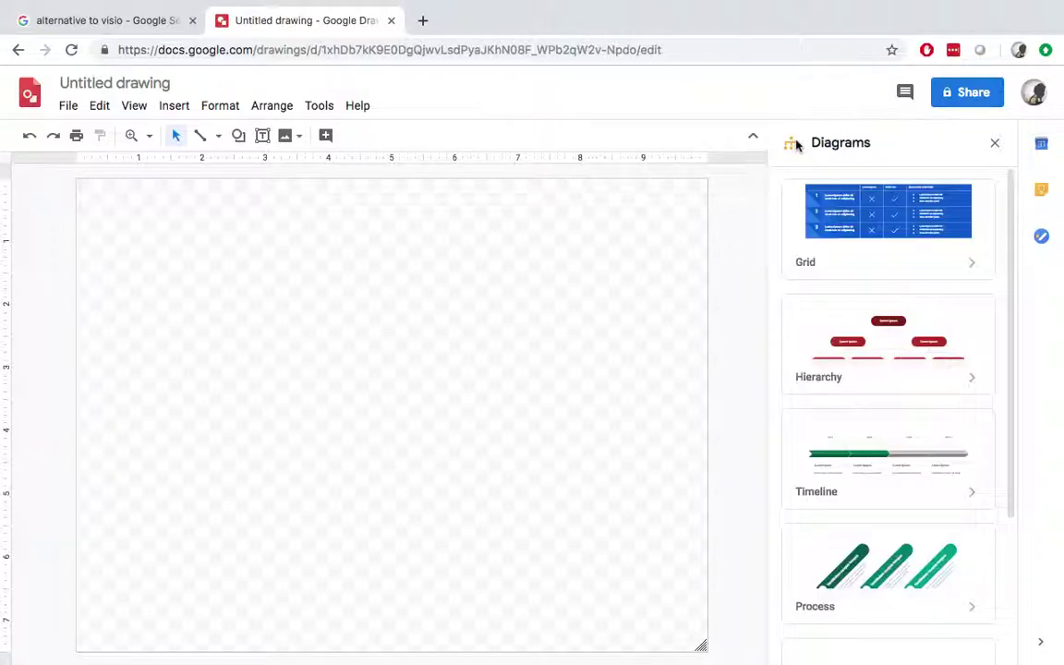
- Examine the Timeline, Relationship and Cycle diagram templates and return to the category list
{"action": "scroll", "coordinate": [901, 363], "scroll_direction": "down", "scroll_amount": 1}
{"action": "scroll", "coordinate": [903, 364], "scroll_direction": "down", "scroll_amount": 1}
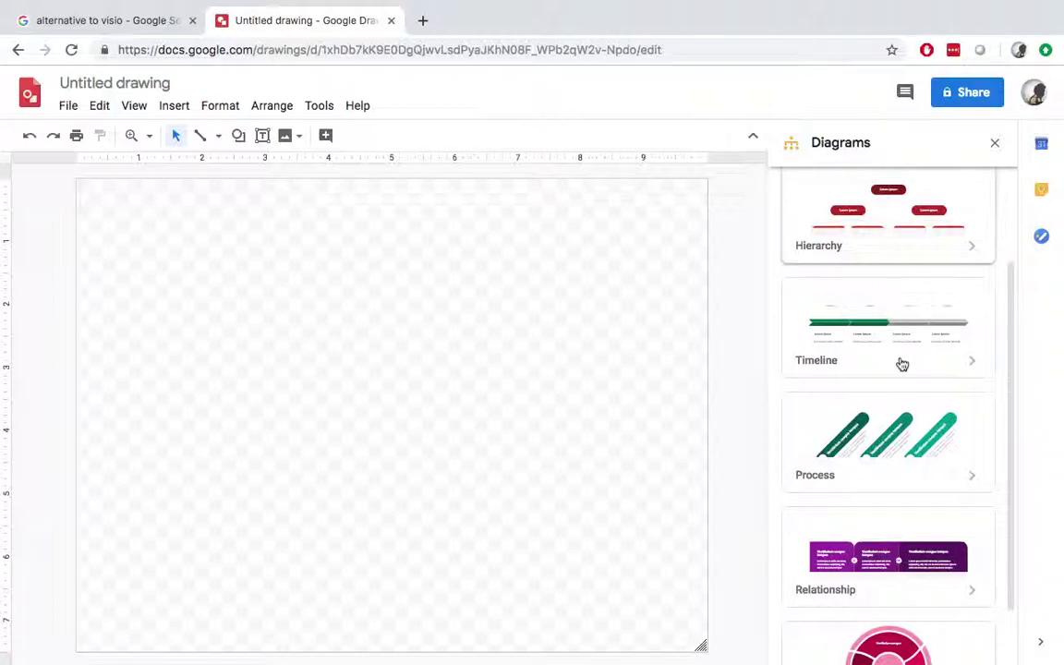
{"action": "left_click", "coordinate": [902, 364]}
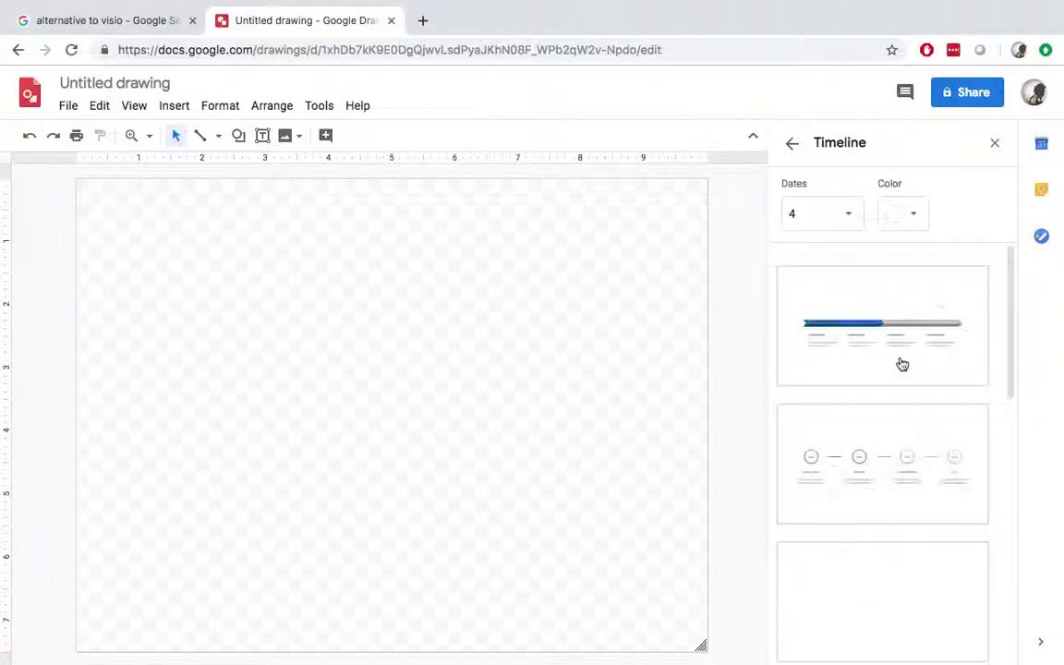
{"action": "left_click", "coordinate": [790, 147]}
{"action": "scroll", "coordinate": [905, 487], "scroll_direction": "down", "scroll_amount": 3}
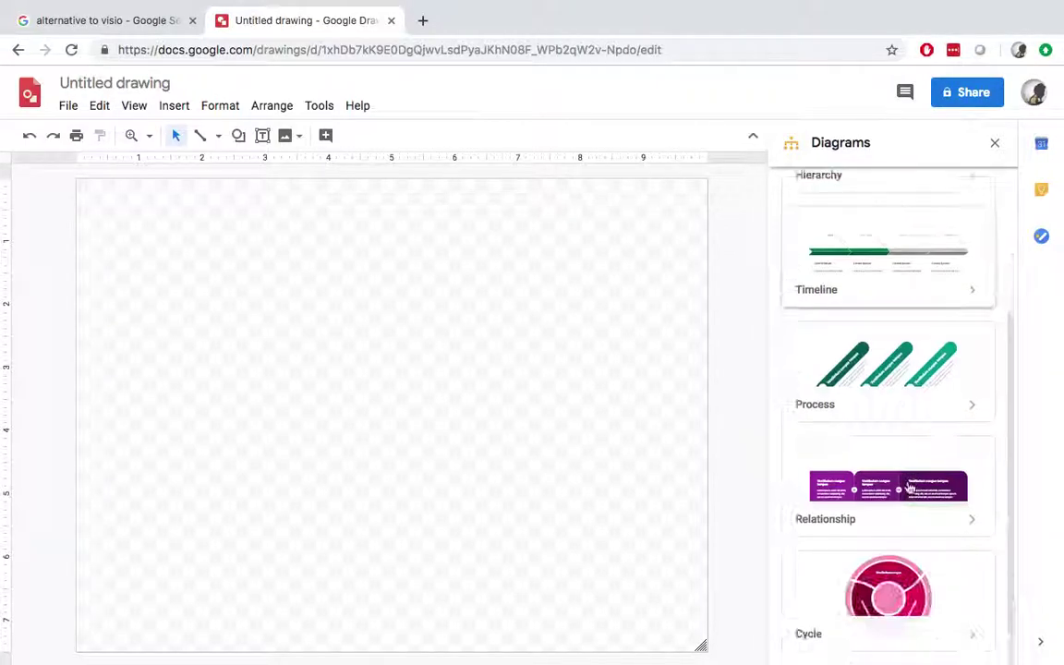
{"action": "left_click", "coordinate": [953, 521]}
{"action": "scroll", "coordinate": [915, 508], "scroll_direction": "down", "scroll_amount": 5}
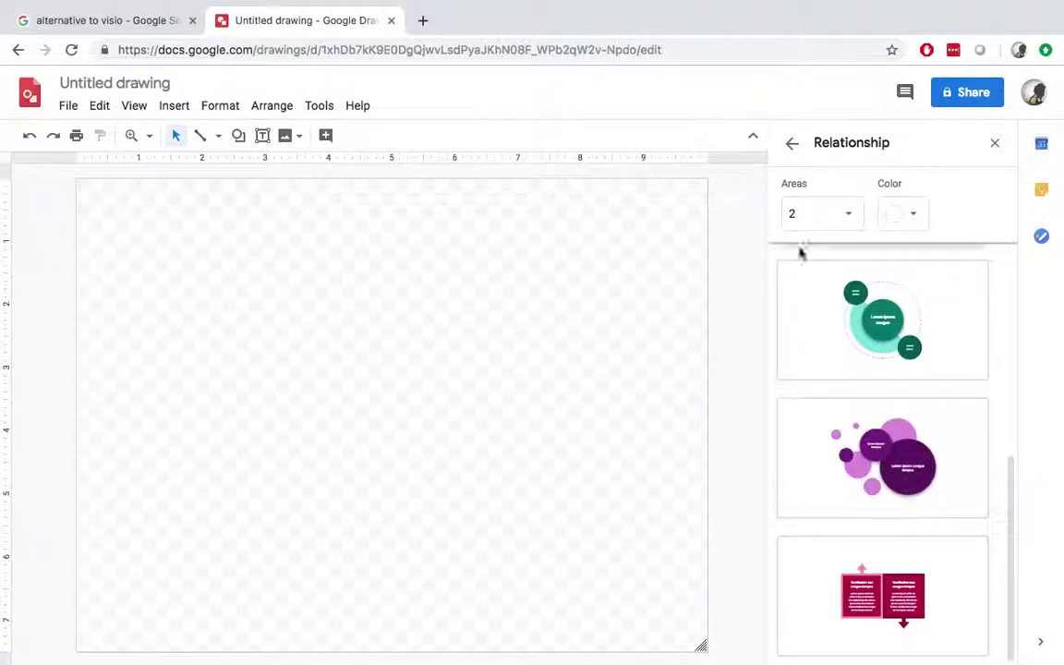
{"action": "left_click", "coordinate": [792, 145]}
{"action": "scroll", "coordinate": [892, 486], "scroll_direction": "down", "scroll_amount": 2}
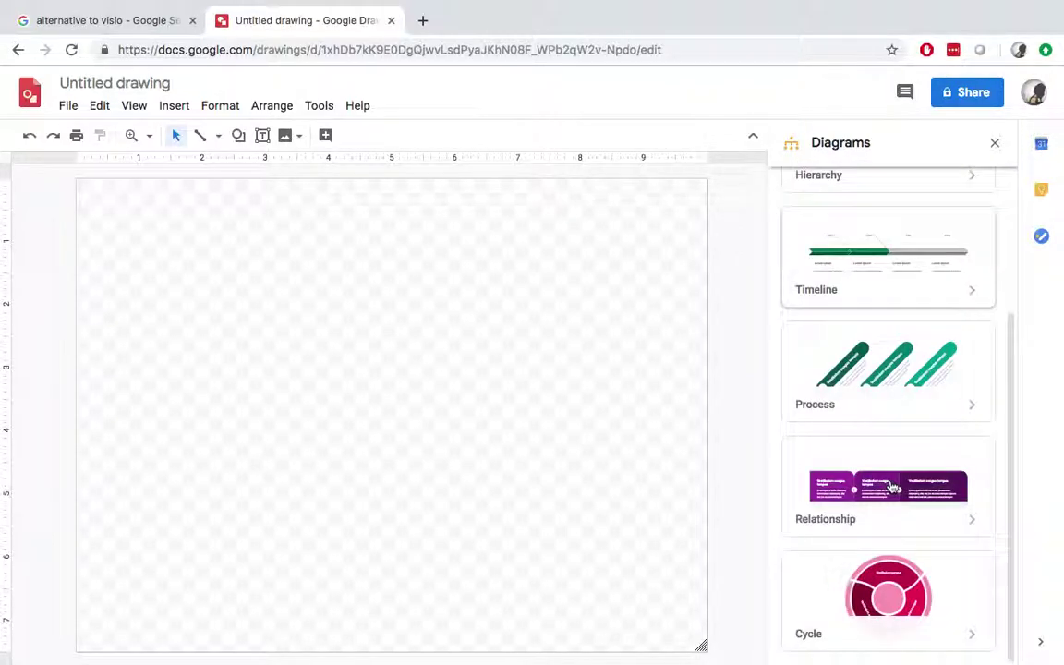
{"action": "left_click", "coordinate": [972, 636]}
{"action": "left_click", "coordinate": [792, 145]}
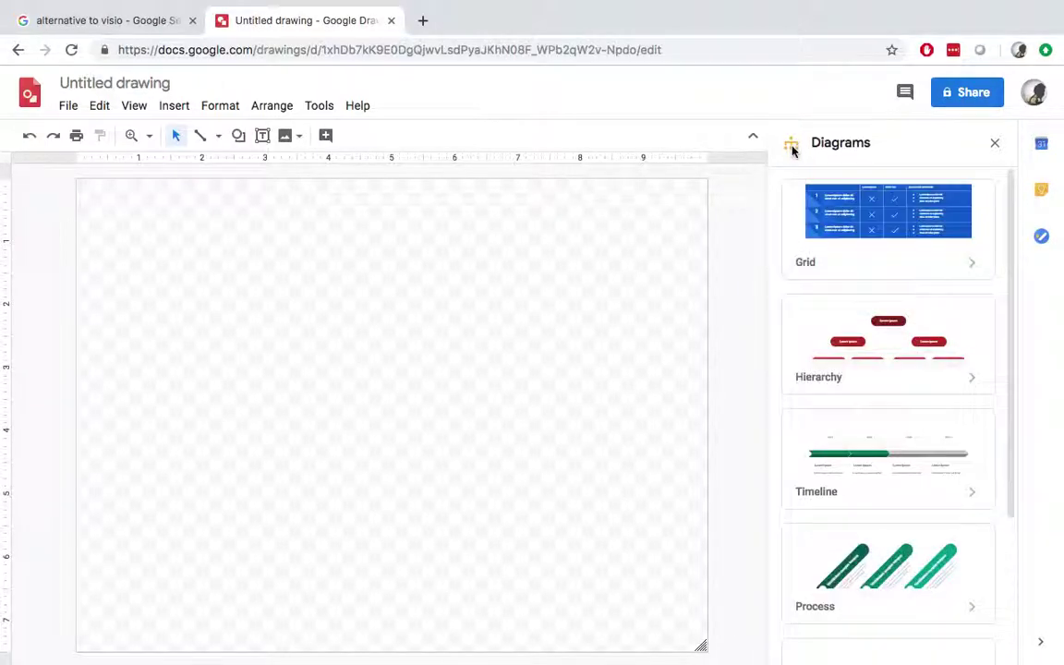
- Insert a rectangle shape and draw it in the upper-left area of the canvas
{"action": "left_click", "coordinate": [174, 105]}
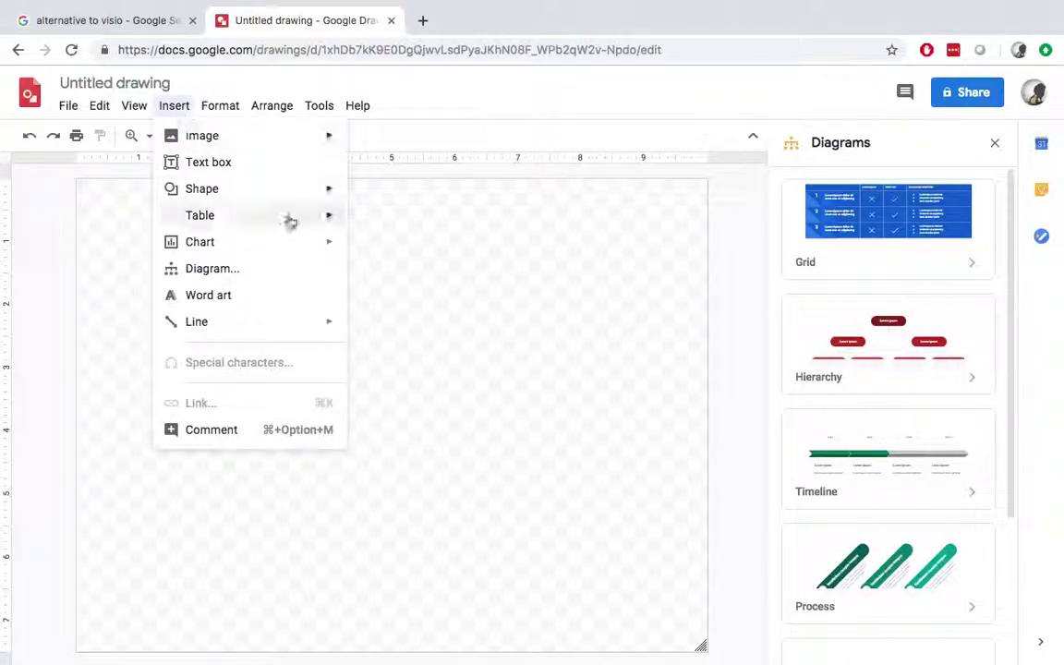
{"action": "mouse_move", "coordinate": [290, 222]}
{"action": "mouse_move", "coordinate": [304, 195]}
{"action": "mouse_move", "coordinate": [427, 195]}
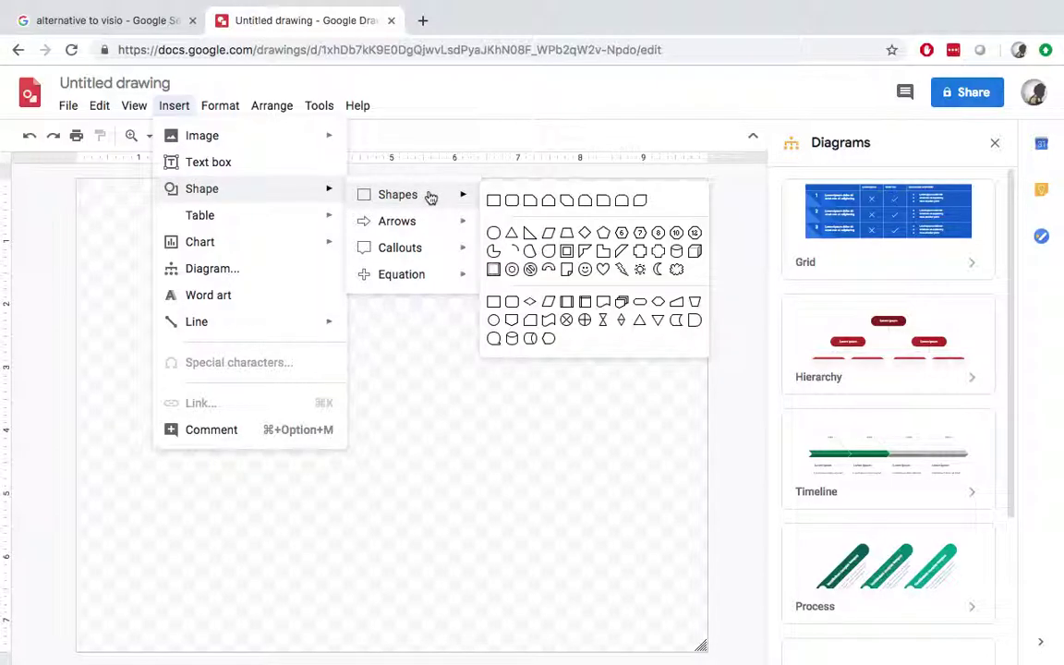
{"action": "left_click", "coordinate": [494, 201]}
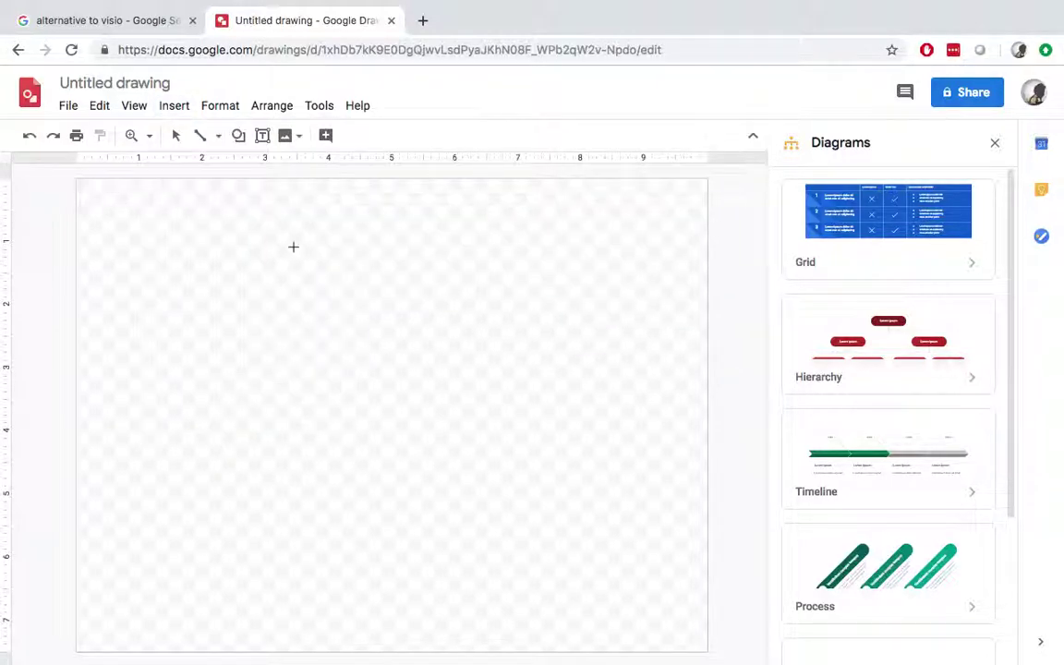
{"action": "left_click_drag", "start_coordinate": [180, 234], "coordinate": [275, 304]}
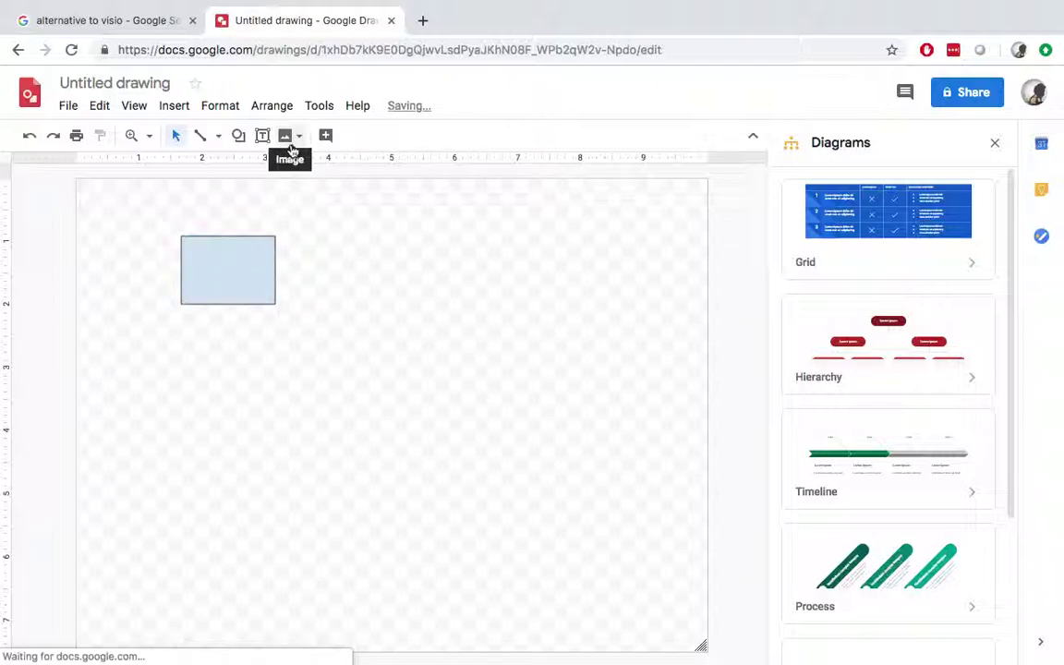
- Draw a vertical arrow down from the middle of the rectangle's bottom edge and place a diagonal arrow below the canvas centre
{"action": "left_click", "coordinate": [174, 107]}
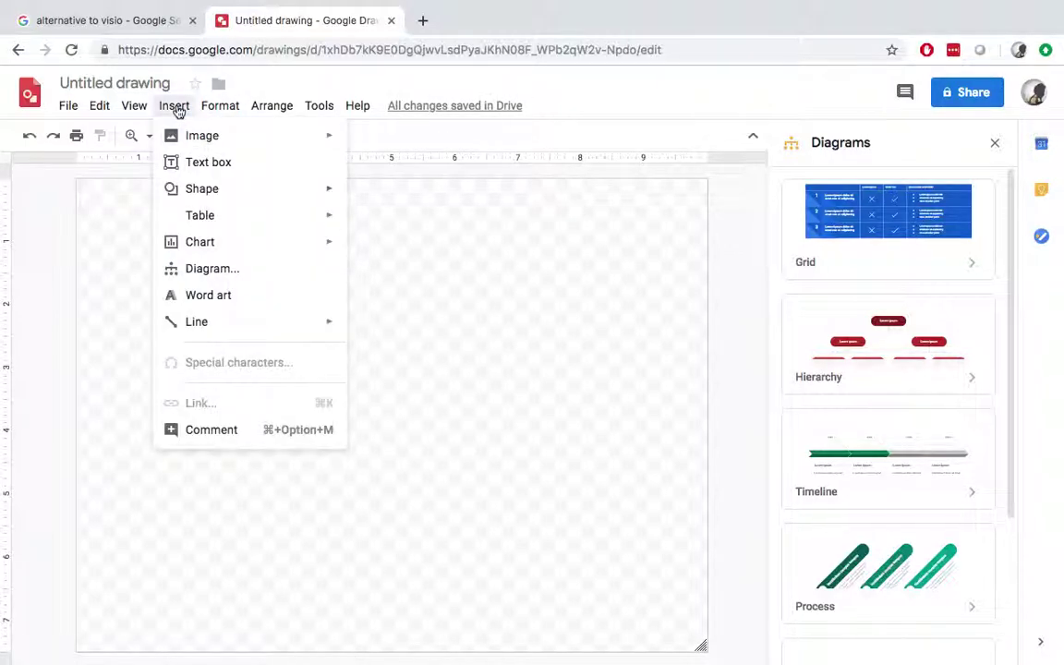
{"action": "mouse_move", "coordinate": [307, 198]}
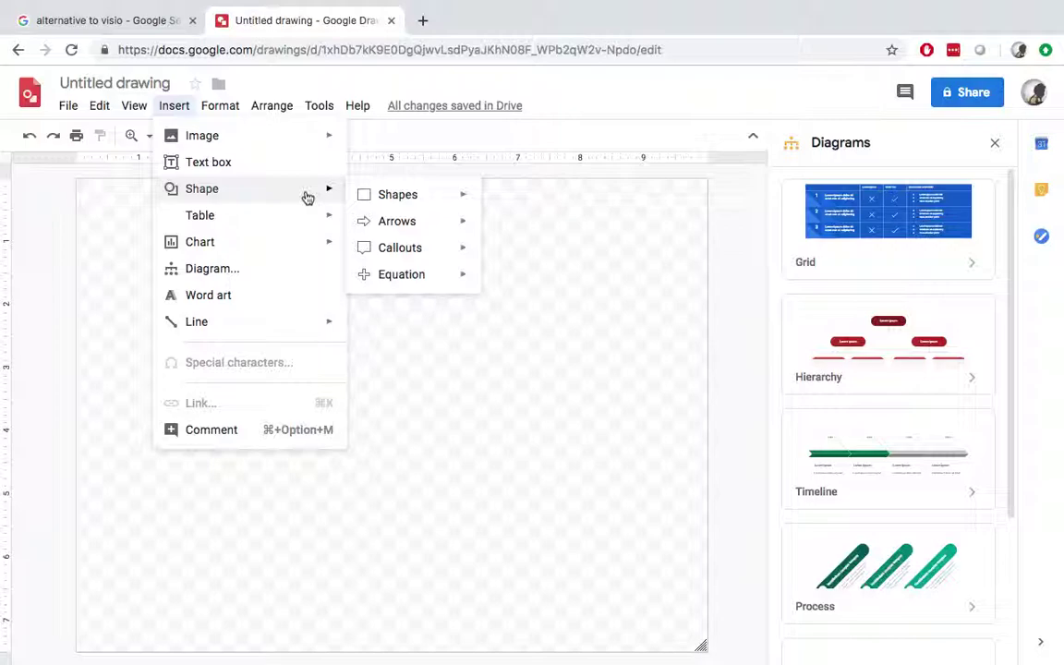
{"action": "mouse_move", "coordinate": [321, 217]}
{"action": "mouse_move", "coordinate": [451, 265]}
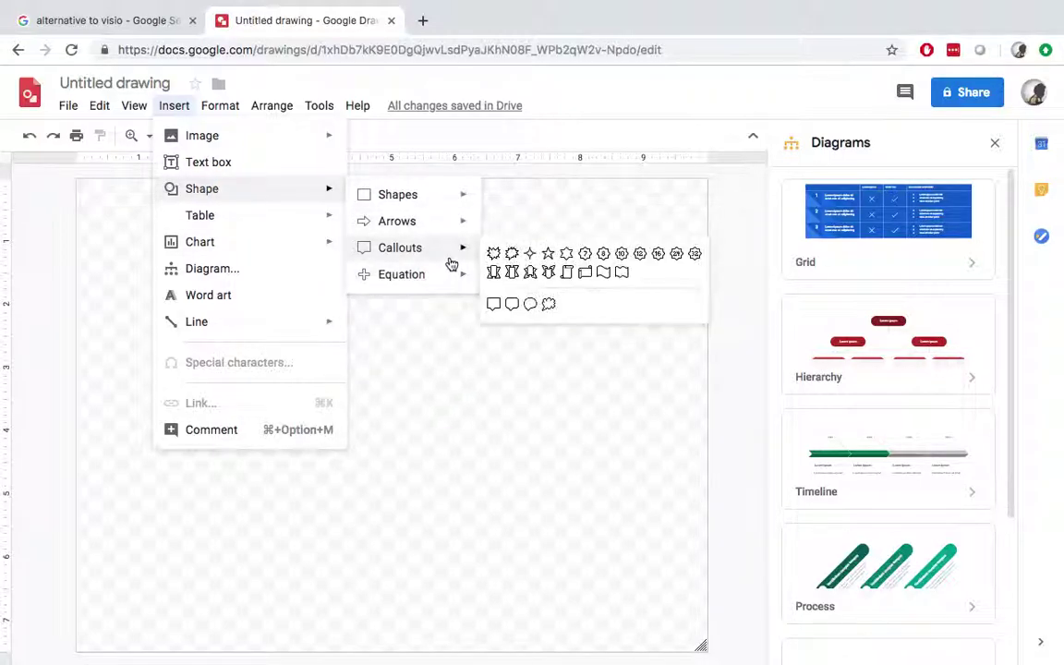
{"action": "mouse_move", "coordinate": [465, 236]}
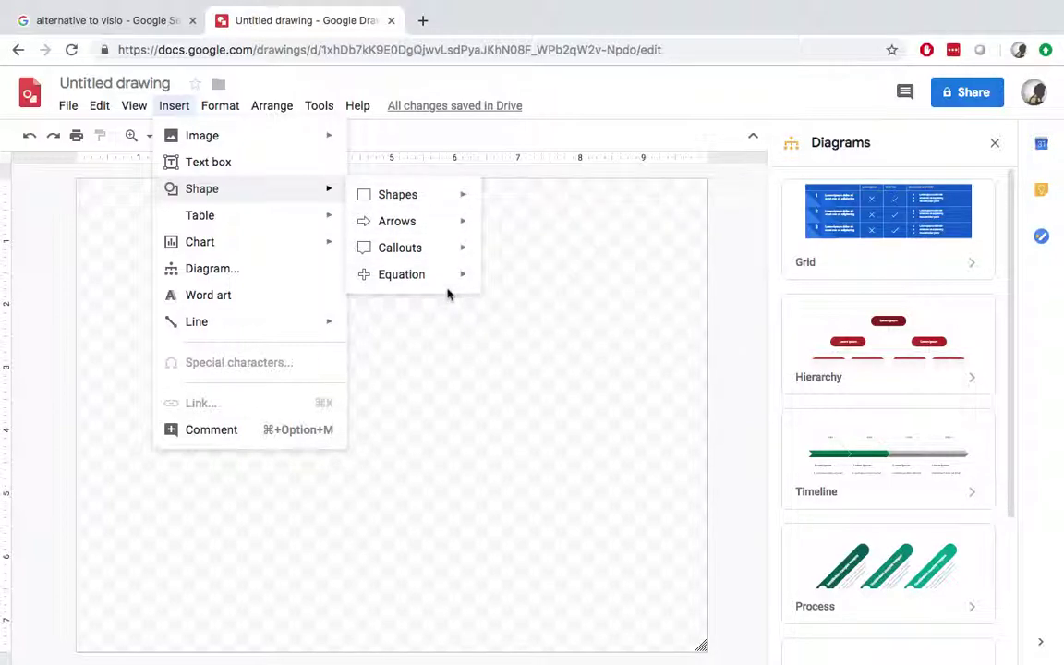
{"action": "mouse_move", "coordinate": [302, 329]}
{"action": "left_click", "coordinate": [440, 329]}
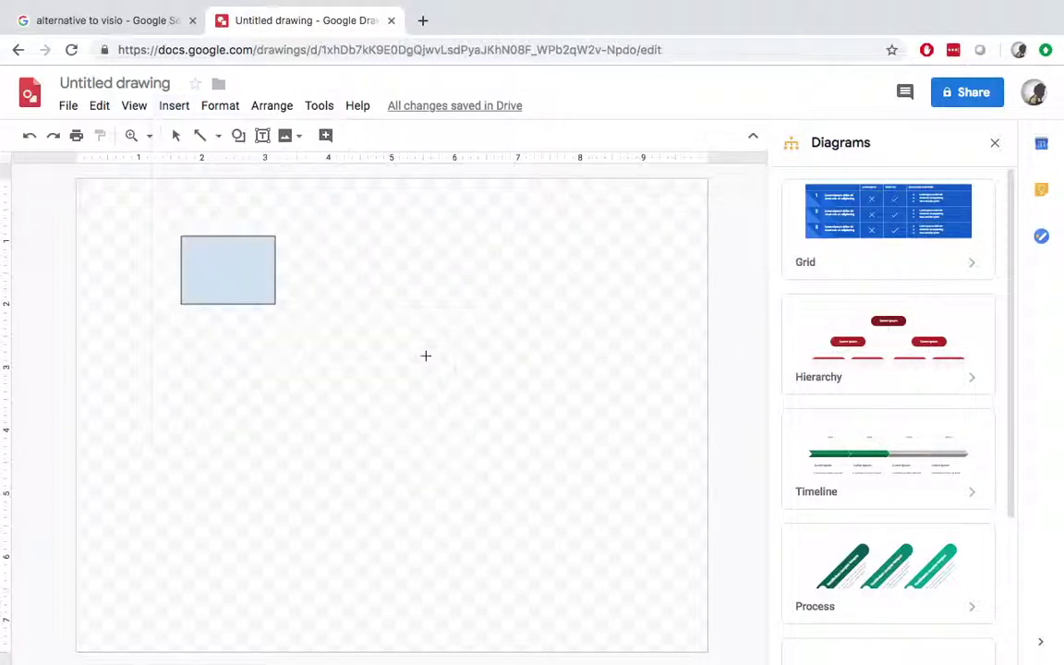
{"action": "left_click_drag", "start_coordinate": [228, 304], "coordinate": [228, 375]}
{"action": "left_click", "coordinate": [351, 444]}
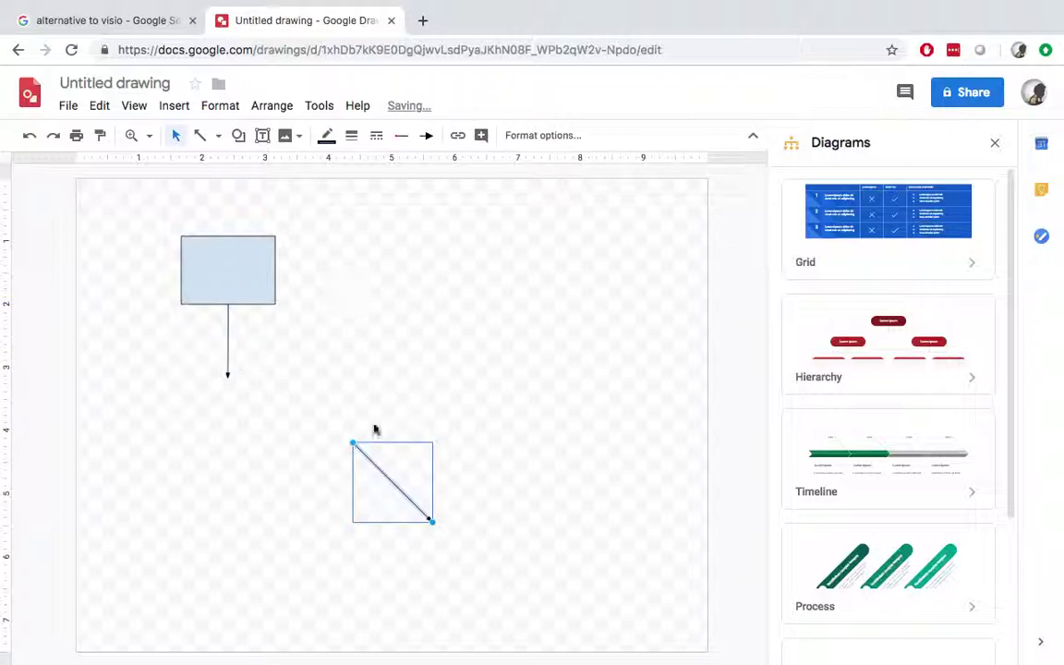
{"action": "left_click", "coordinate": [374, 303]}
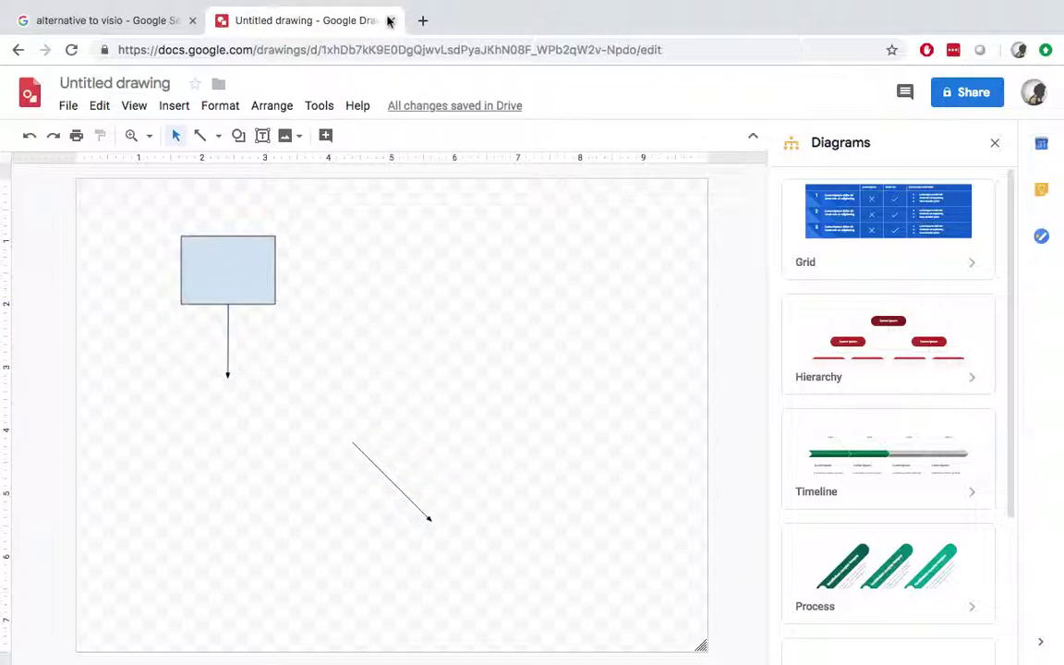
- Close the Google Drawings page and review the list of Top 8 Free Alternatives to Microsoft Visio in the search results
{"action": "left_click", "coordinate": [128, 18]}
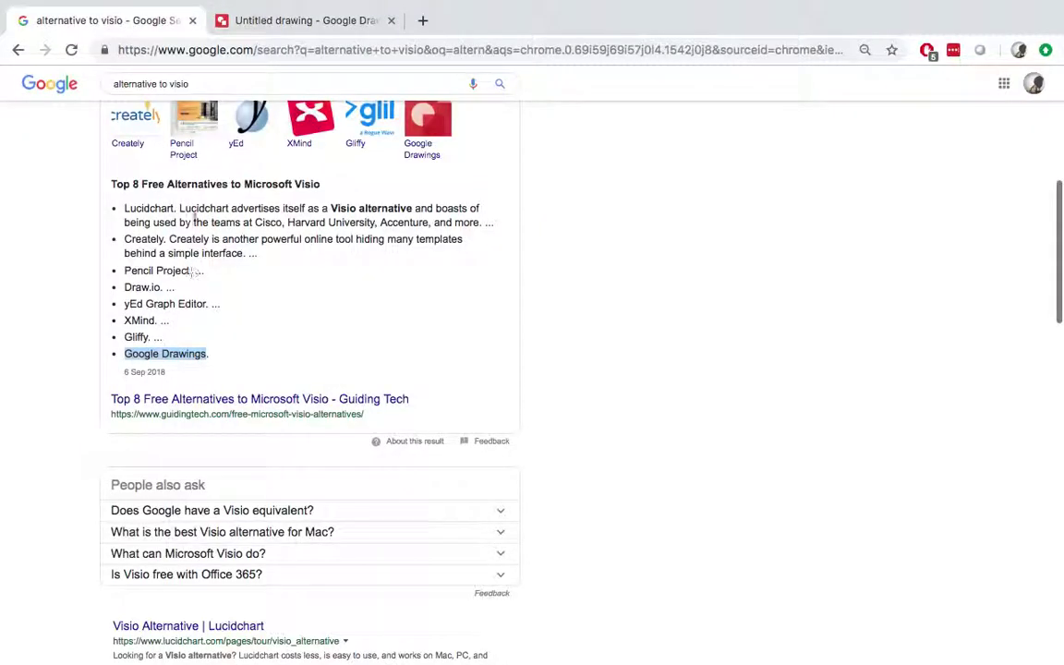
{"action": "left_click", "coordinate": [390, 20]}
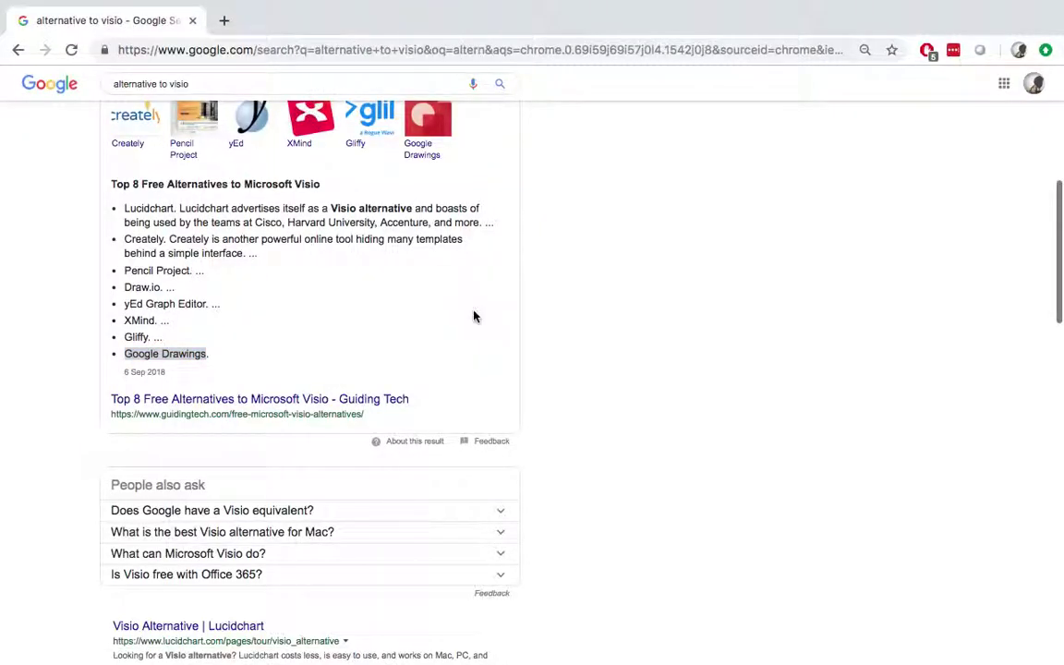
{"action": "scroll", "coordinate": [474, 317], "scroll_direction": "up", "scroll_amount": 3}
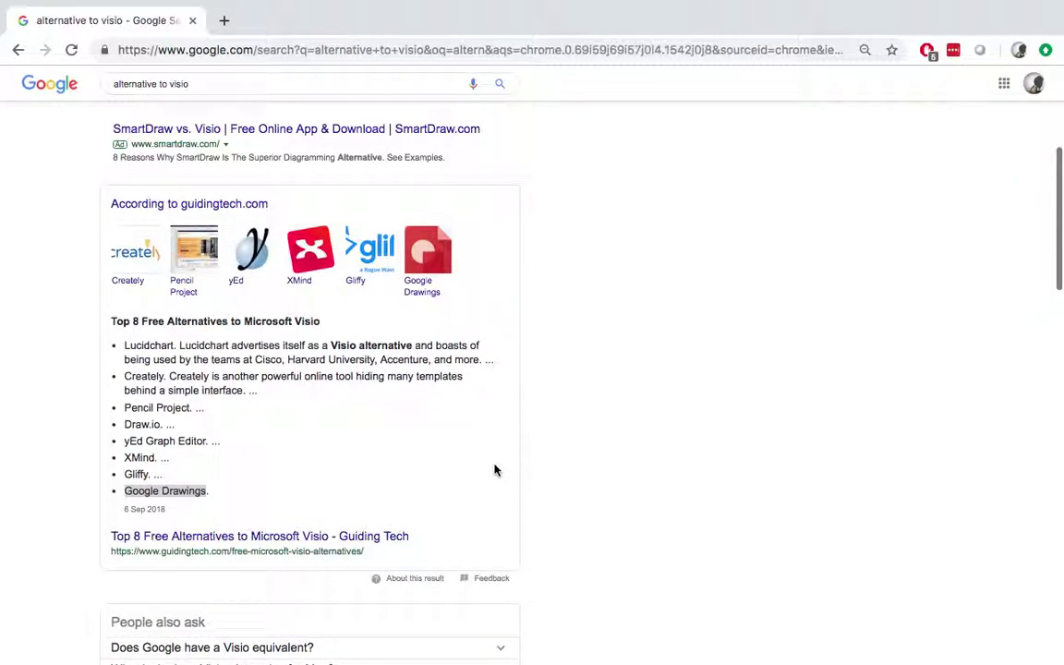
{"action": "scroll", "coordinate": [494, 471], "scroll_direction": "down", "scroll_amount": 2}
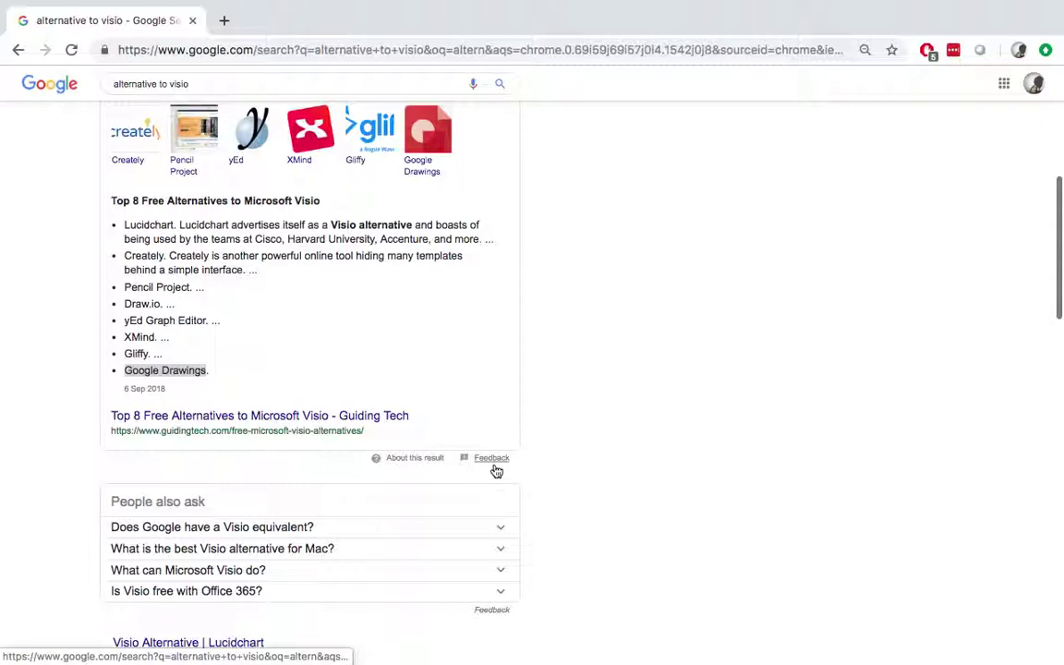
{"action": "scroll", "coordinate": [468, 281], "scroll_direction": "up", "scroll_amount": 4}
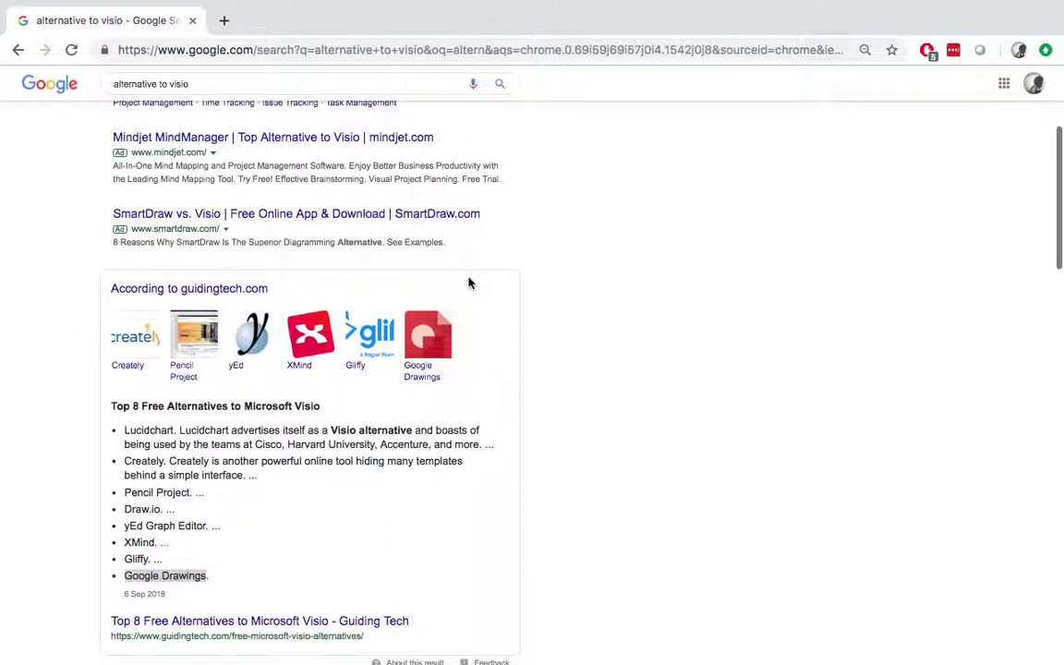